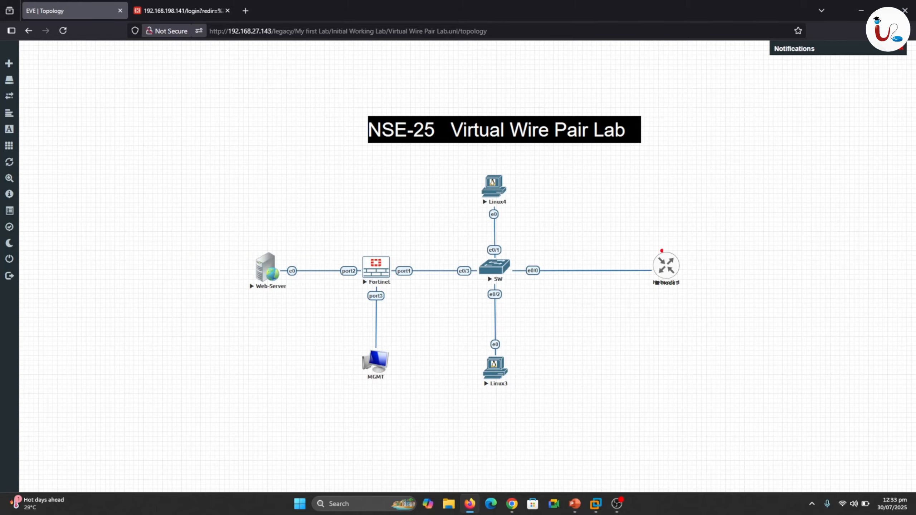
Examine the lab topology, tracing the switch links, the web server, the Fortinet firewall and its port3 management connection.
left_click_drag(642, 253, 516, 260)
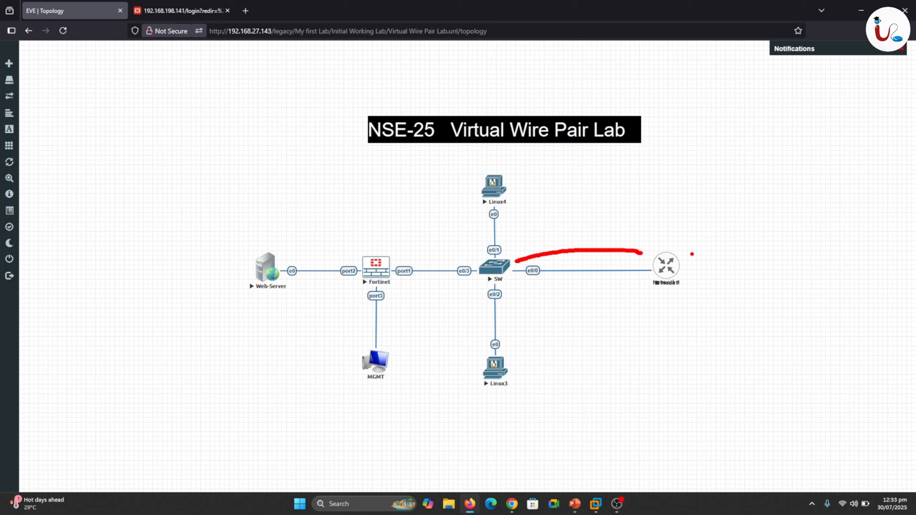
mouse_move(692, 254)
left_mouse_down()
mouse_move(699, 260)
mouse_move(703, 251)
left_mouse_up()
left_click_drag(511, 249, 509, 215)
left_click_drag(510, 290, 522, 347)
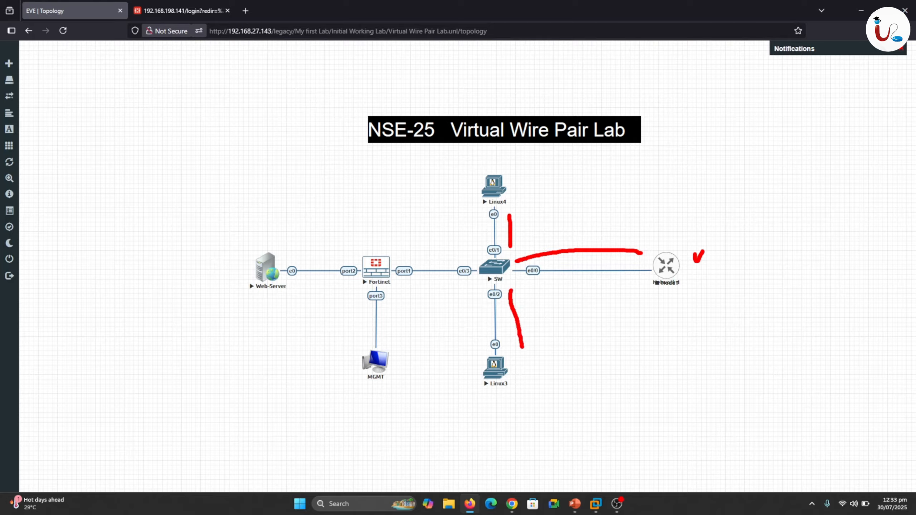
mouse_move(253, 233)
left_mouse_down()
mouse_move(235, 246)
mouse_move(249, 334)
mouse_move(312, 267)
mouse_move(259, 236)
left_mouse_up()
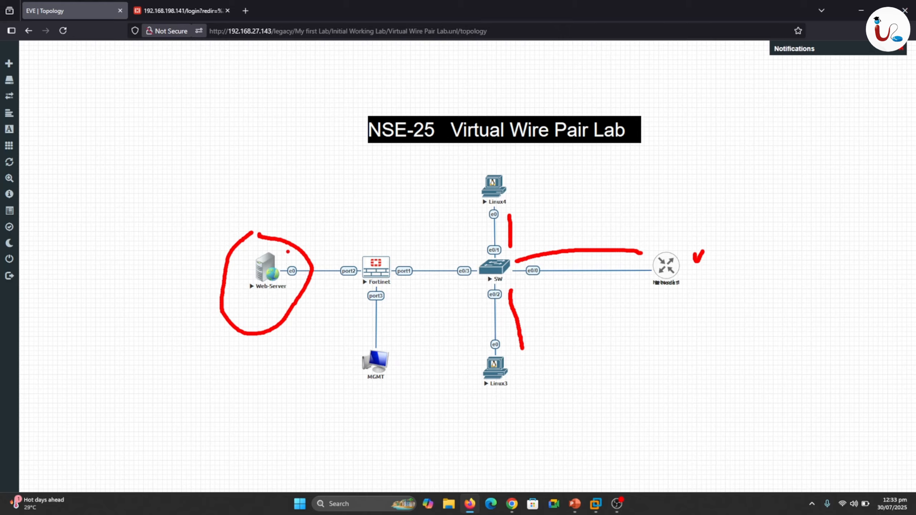
left_click_drag(293, 230, 306, 224)
left_click_drag(376, 239, 400, 224)
left_click_drag(390, 299, 400, 299)
left_click_drag(392, 367, 404, 366)
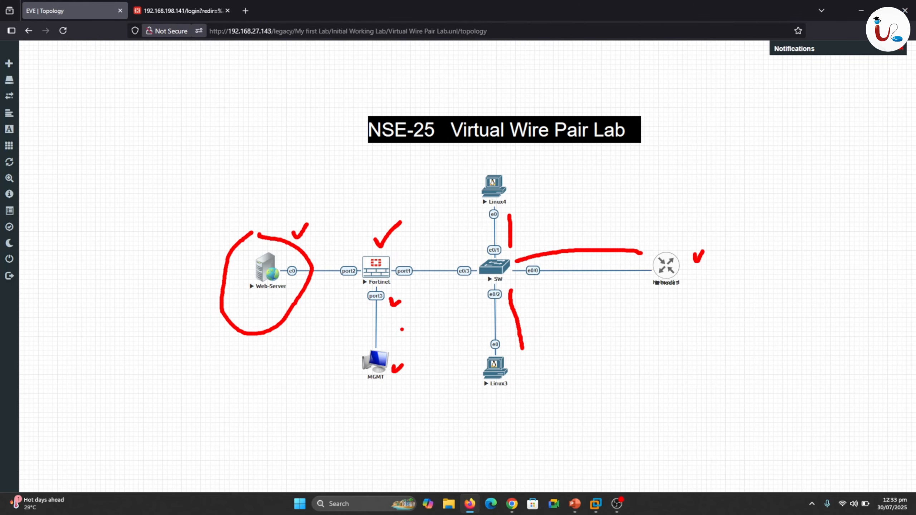
key("Escape")
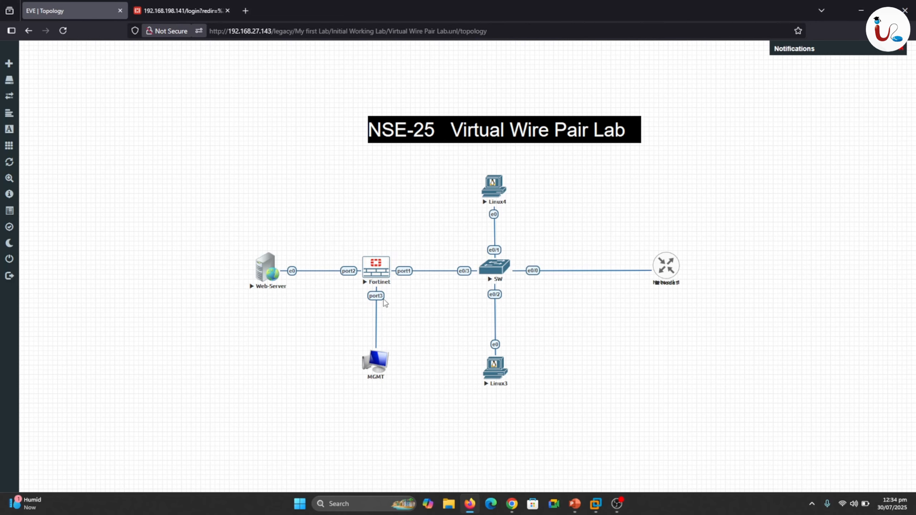
Log in to the FortiGate web interface with the prefilled credentials and compare its interface list with the EVE topology.
left_click(187, 13)
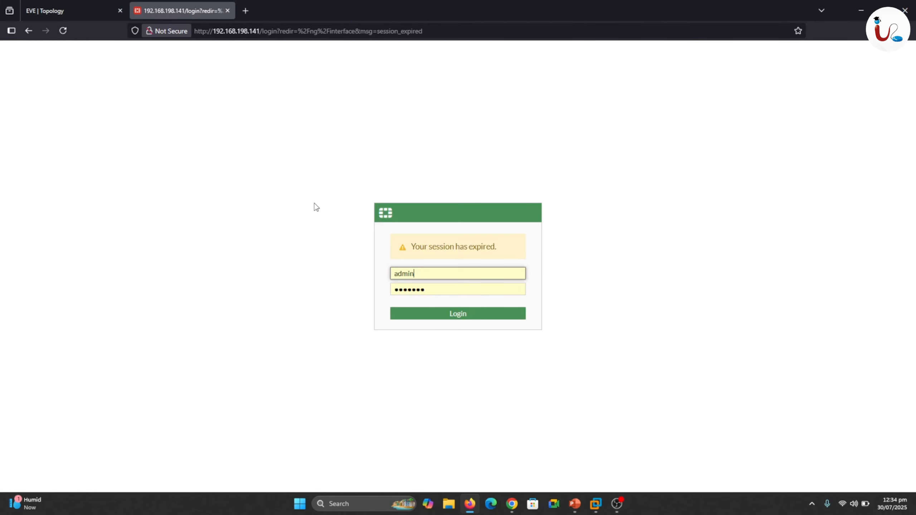
left_click(453, 315)
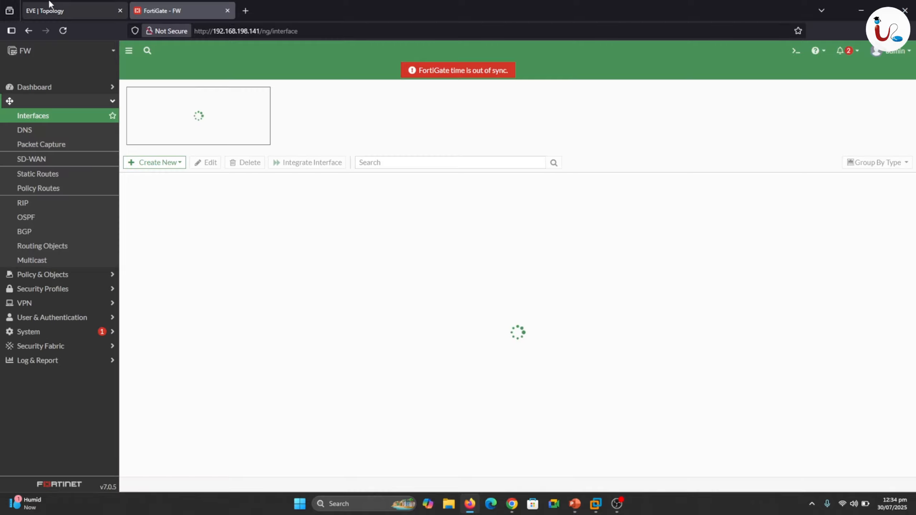
left_click(45, 5)
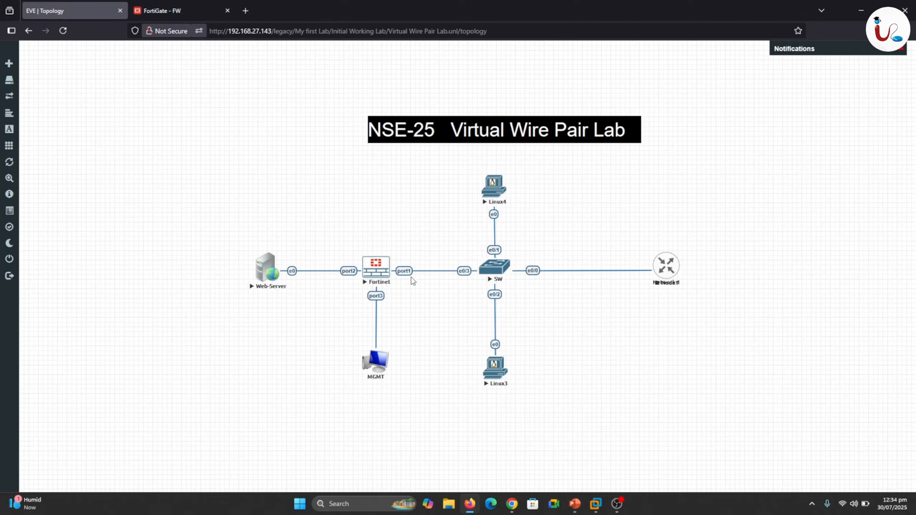
left_click(174, 6)
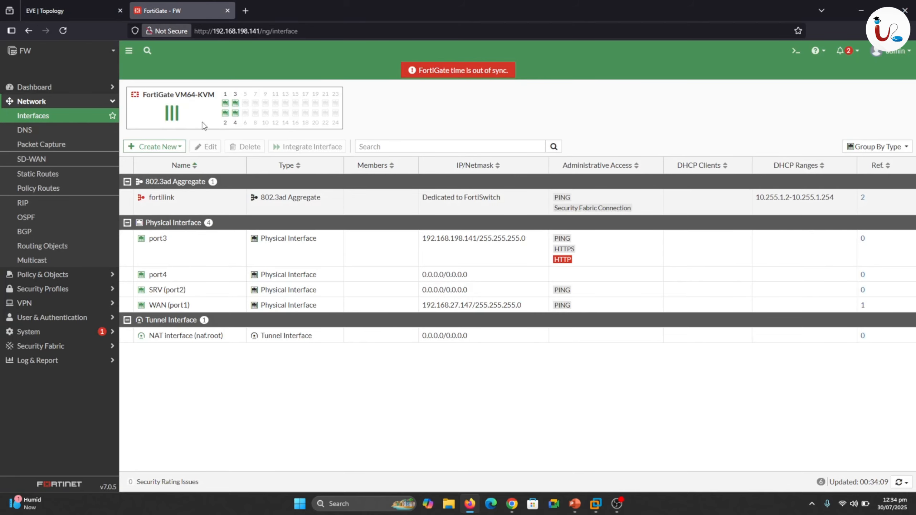
double_click(181, 305)
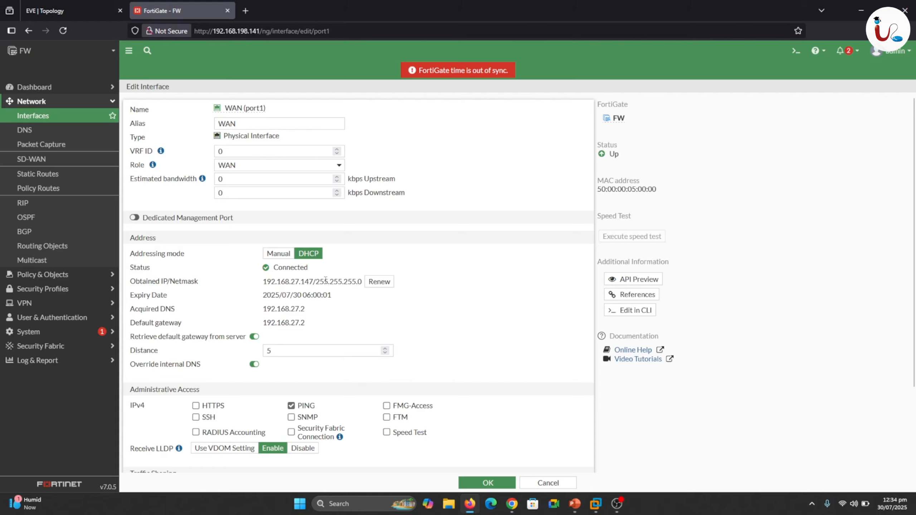
left_click(277, 255)
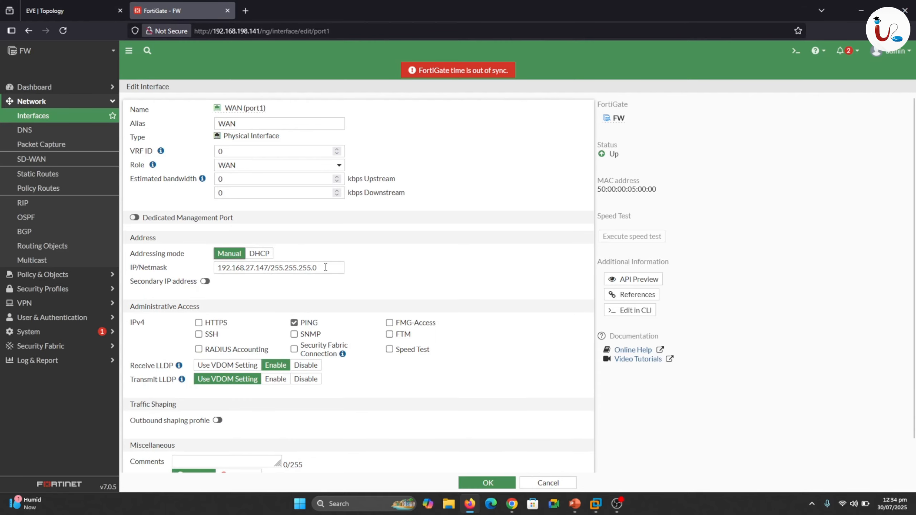
left_click_drag(325, 267, 216, 267)
left_click(421, 261)
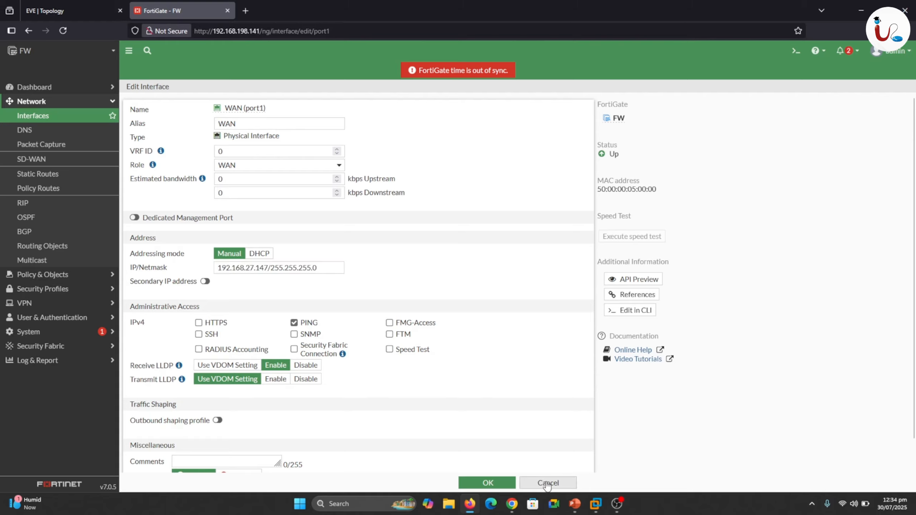
left_click(268, 260)
left_click(547, 483)
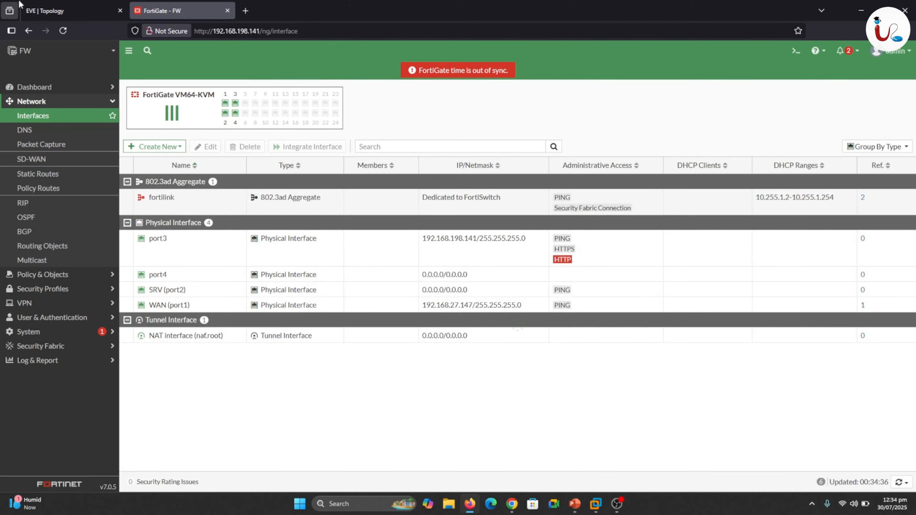
Review the EVE topology's path from the external network through the switch to the Fortinet firewall.
left_click(46, 5)
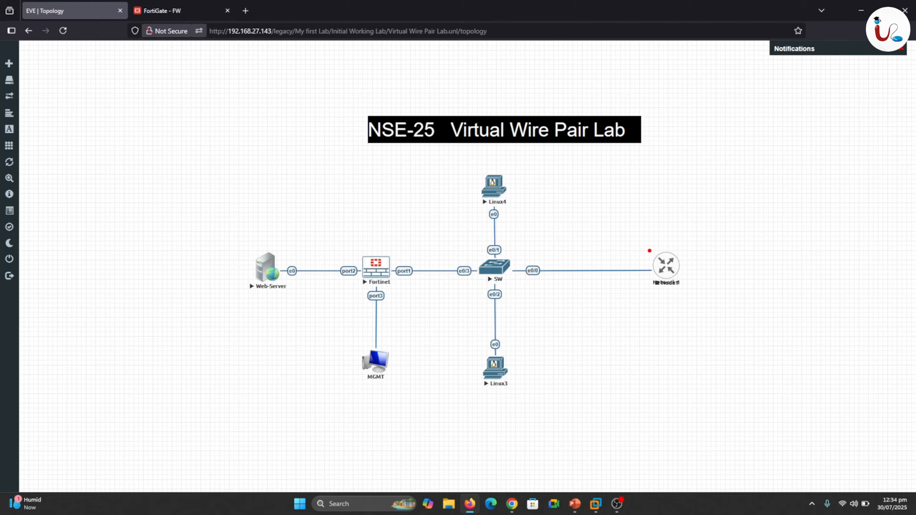
mouse_move(650, 250)
left_mouse_down()
mouse_move(525, 245)
mouse_move(515, 257)
left_mouse_up()
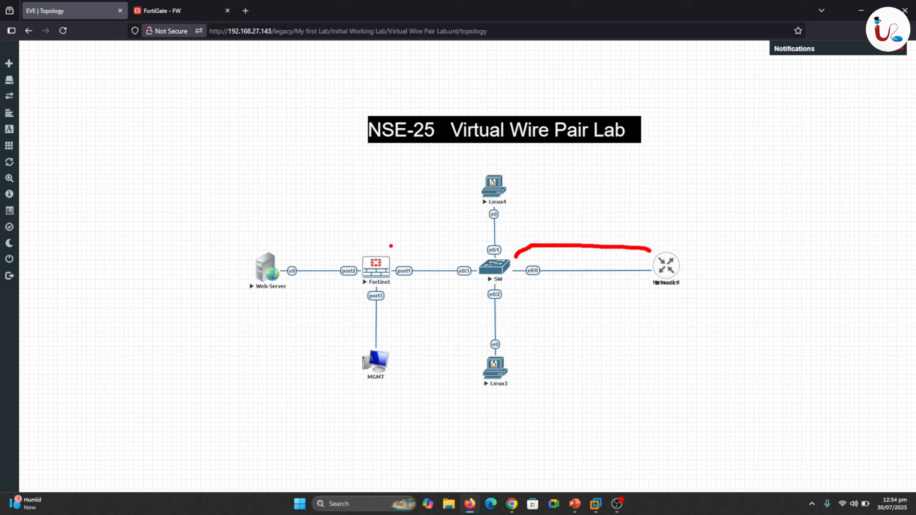
left_click_drag(394, 257, 409, 248)
key("Escape")
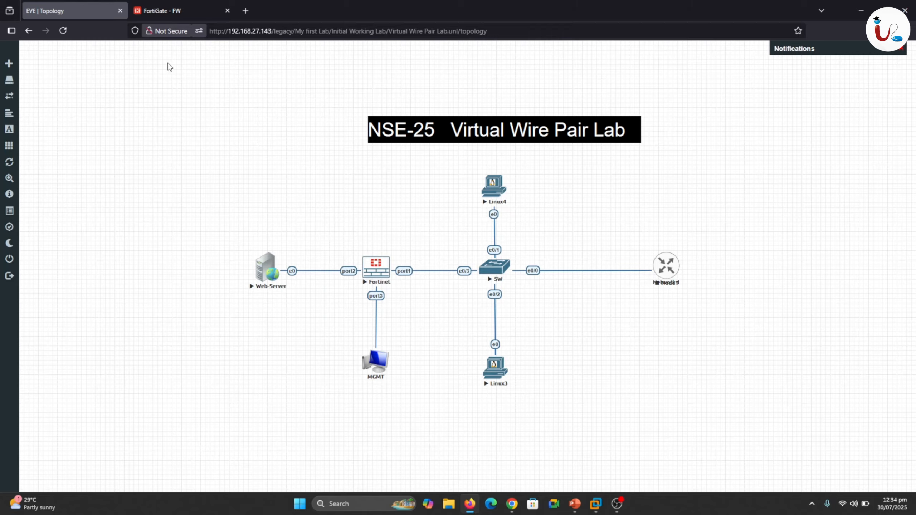
Inspect the FortiGate's SRV (port2) interface settings and close them without saving.
left_click(183, 5)
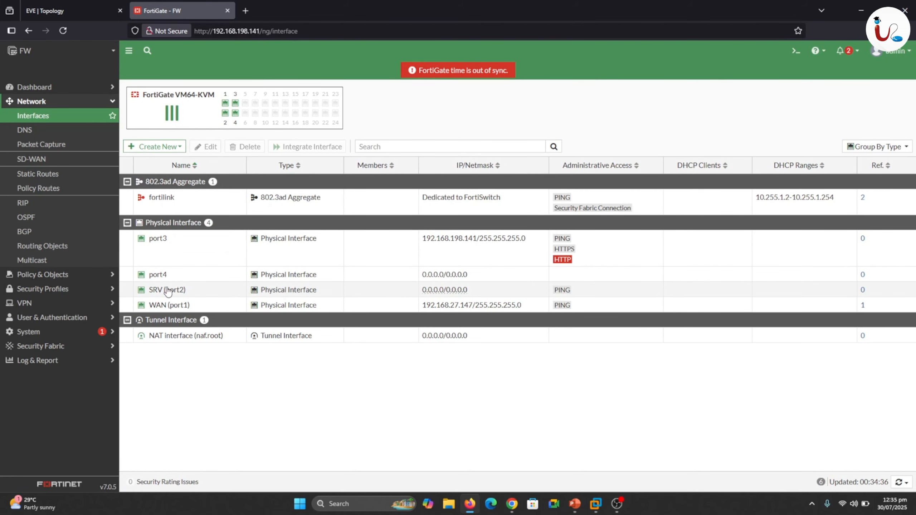
double_click(167, 290)
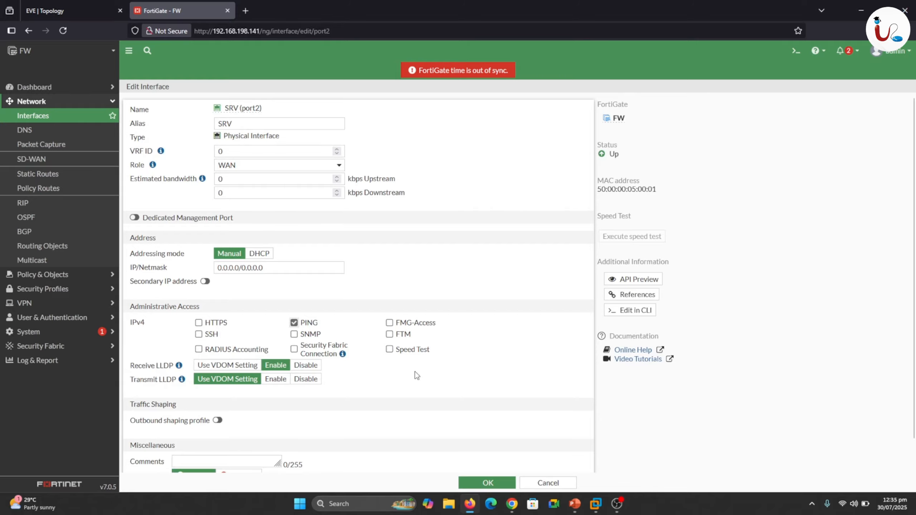
left_click(546, 484)
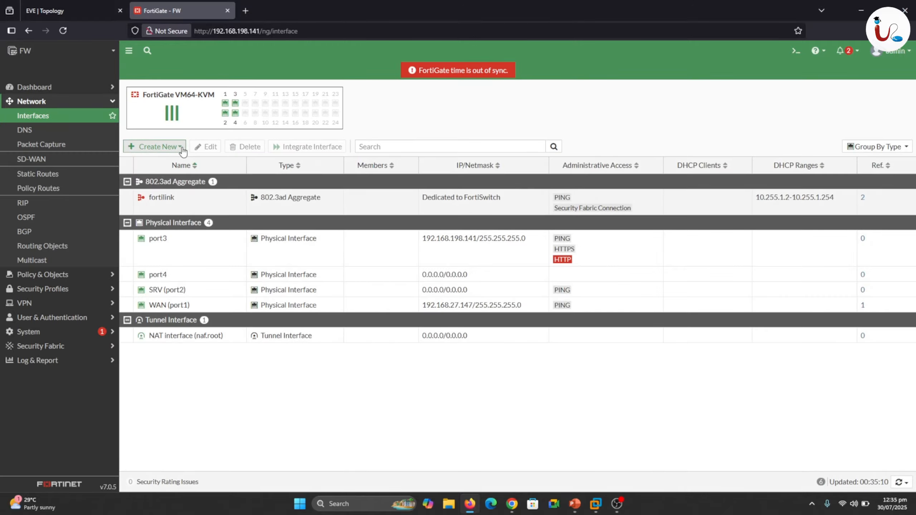
left_click(180, 147)
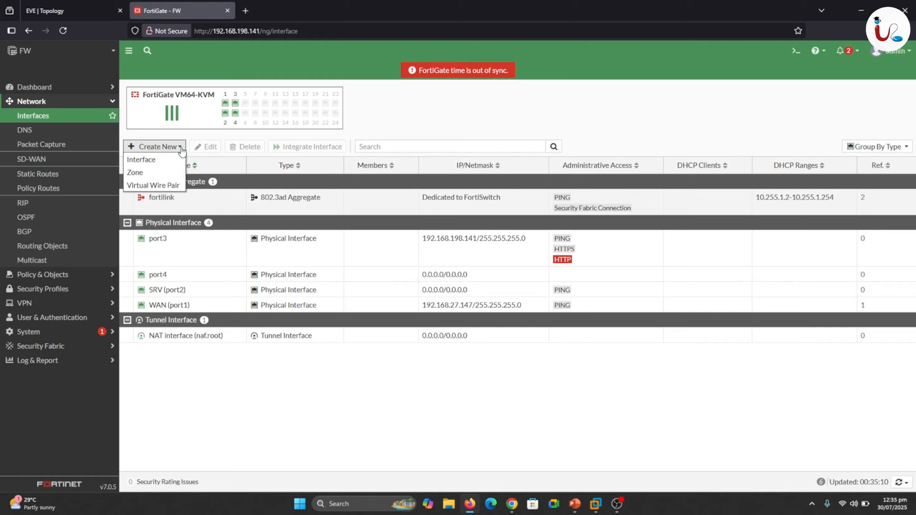
left_click(172, 187)
left_click(217, 110)
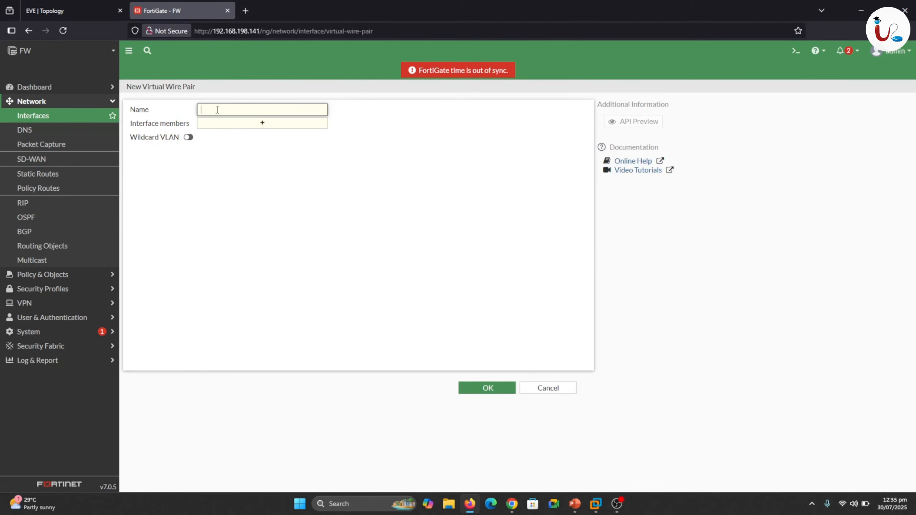
type("vWire")
left_click(264, 126)
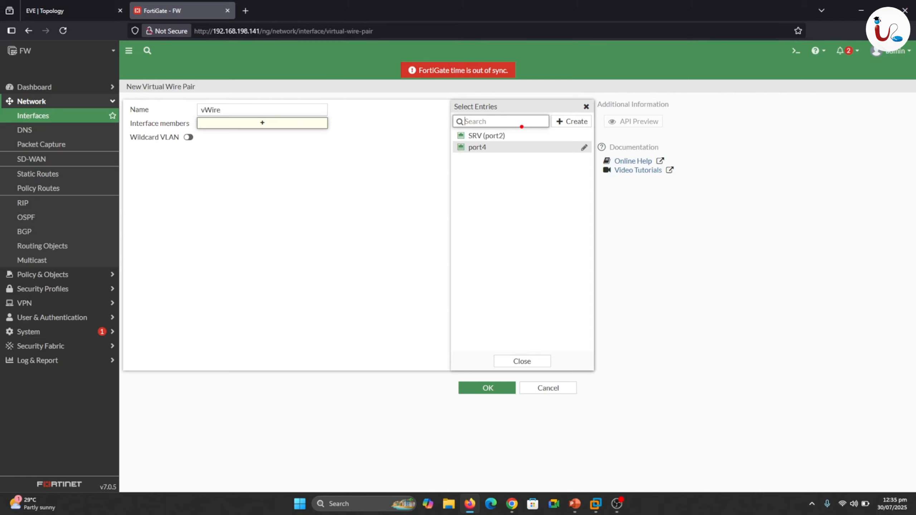
left_click_drag(512, 135, 525, 125)
key("Escape")
left_click(520, 360)
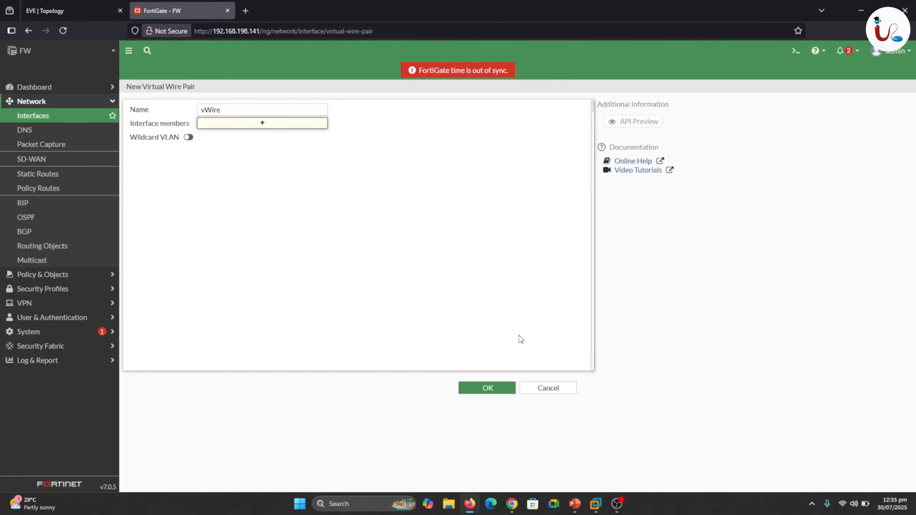
left_click(540, 387)
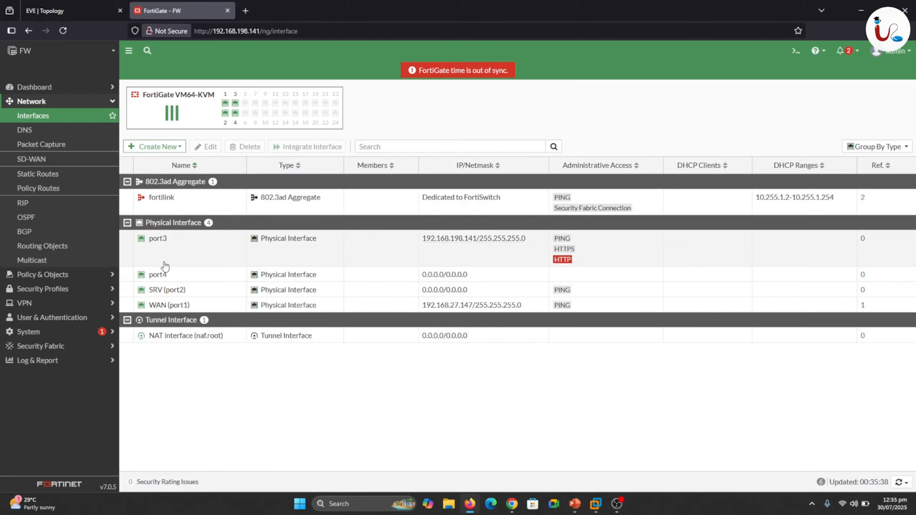
Set the WAN (port1) interface to Manual addressing with IP/Netmask 0.0.0.0/0 and save it.
double_click(178, 306)
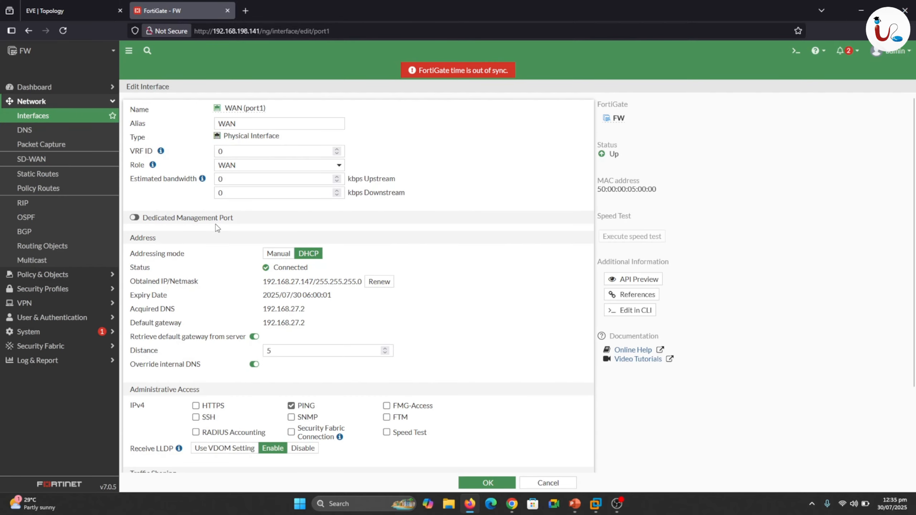
left_click(273, 254)
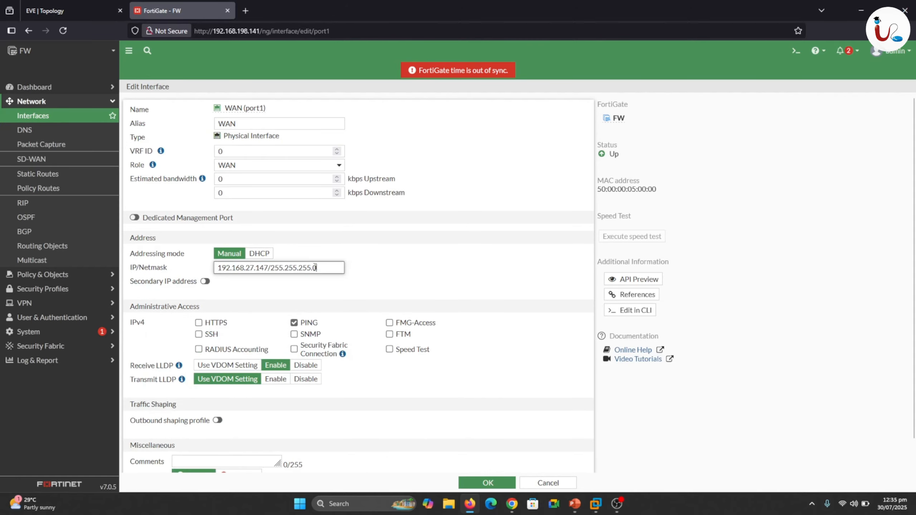
left_click_drag(317, 267, 215, 271)
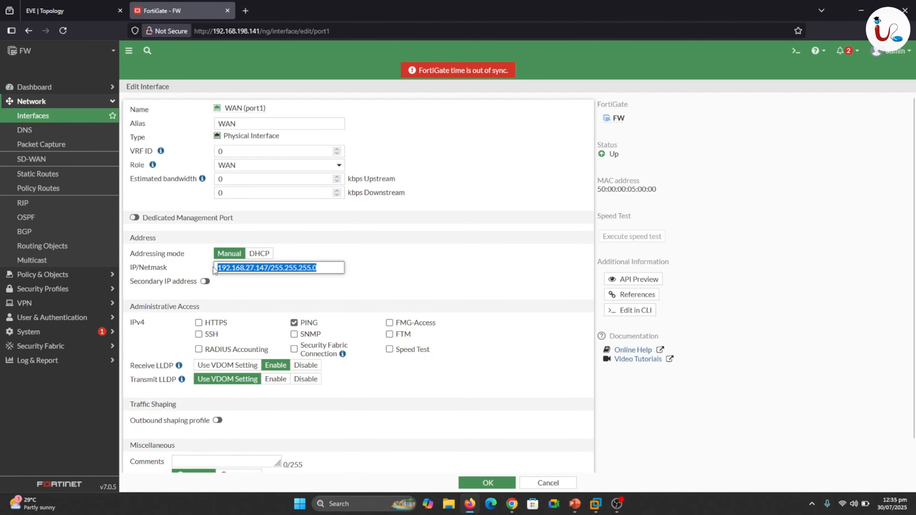
type("0.0")
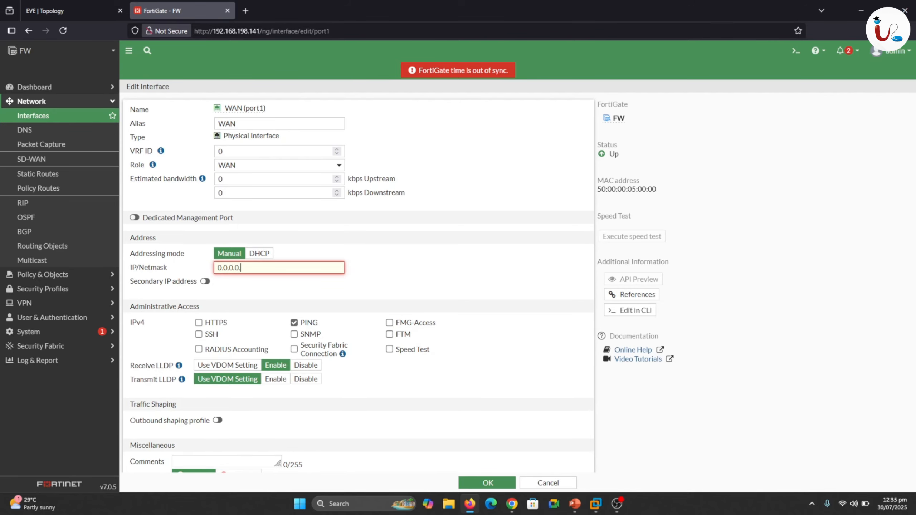
type(".0.0/0")
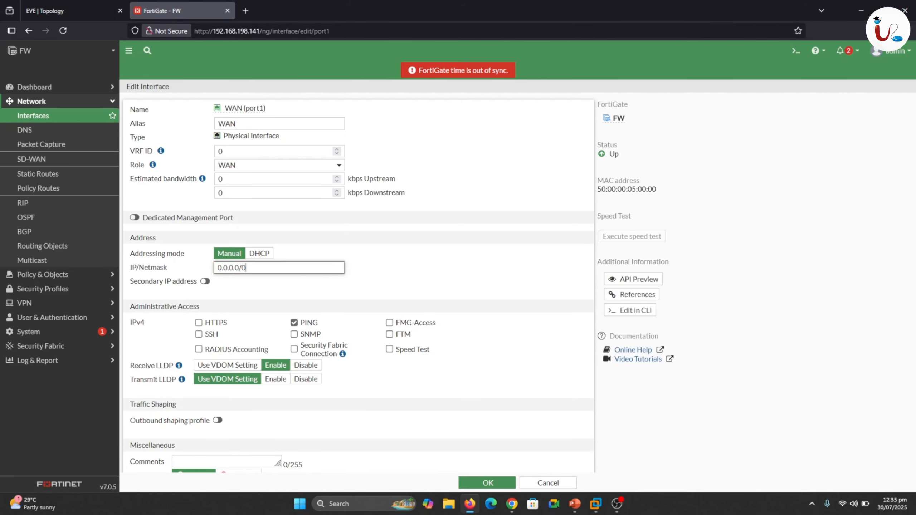
left_click(383, 266)
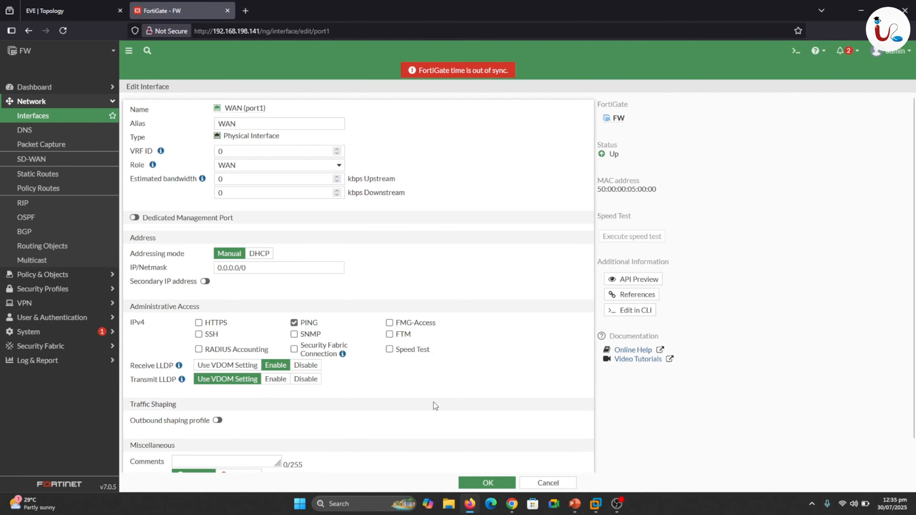
scroll(911, 331, "down", 1)
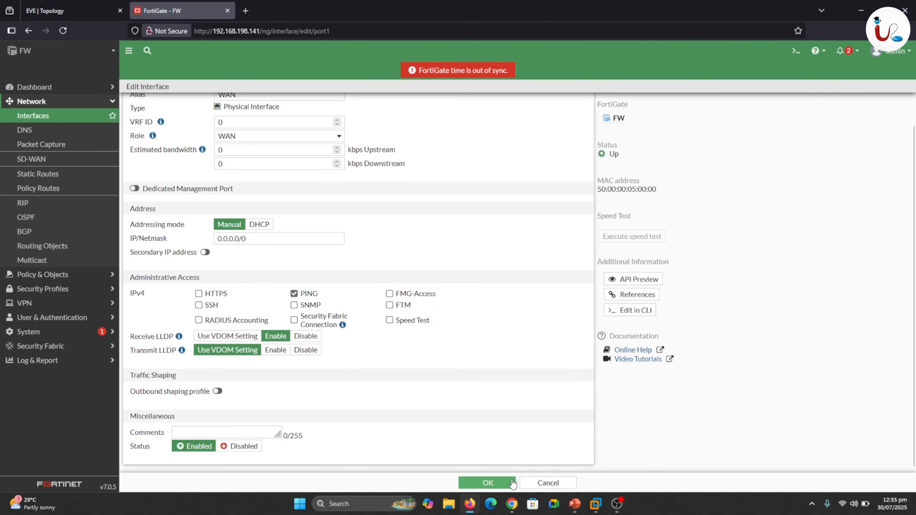
left_click(498, 482)
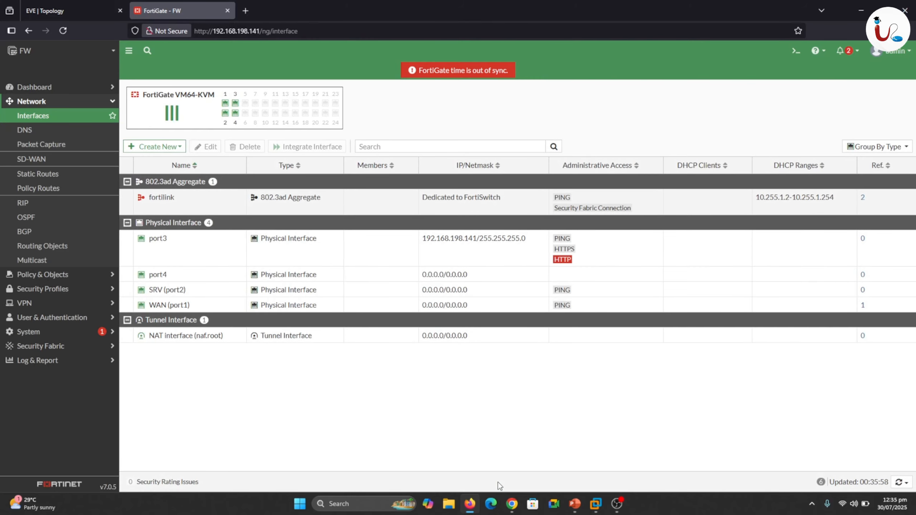
left_click(157, 146)
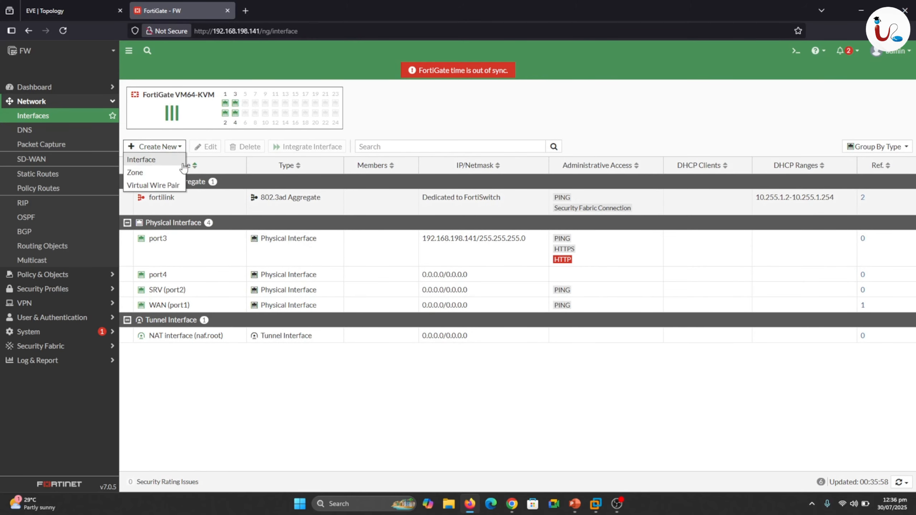
left_click(161, 186)
left_click(235, 109)
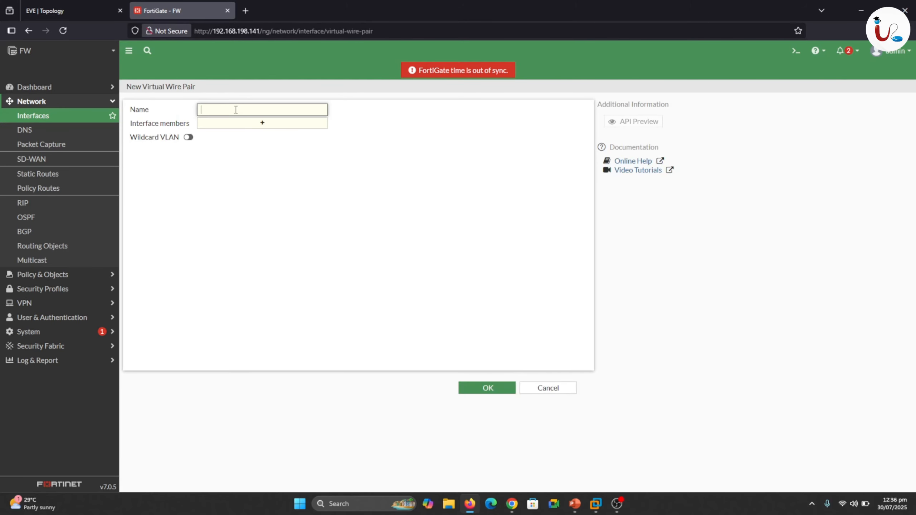
type("vWire")
left_click(244, 123)
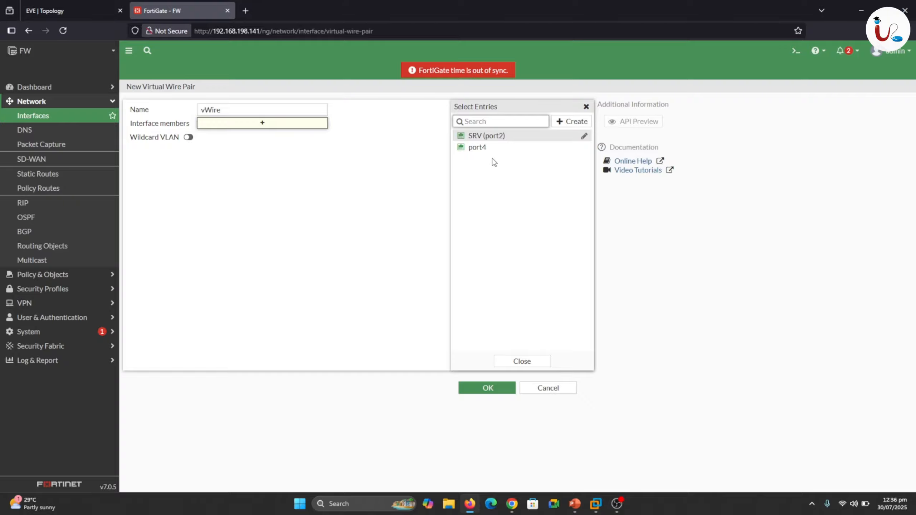
left_click(523, 362)
left_click(548, 388)
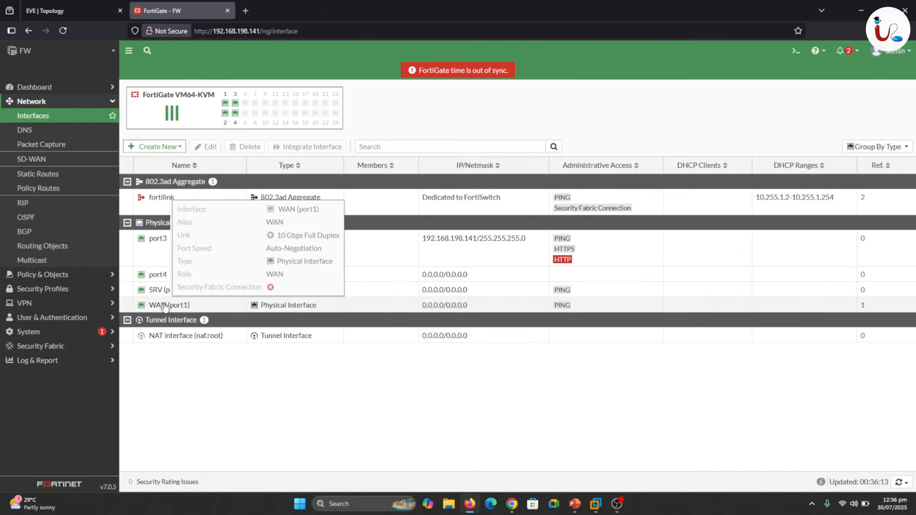
Change the WAN (port1) interface's role to Undefined, save it and refresh the interface list.
double_click(165, 306)
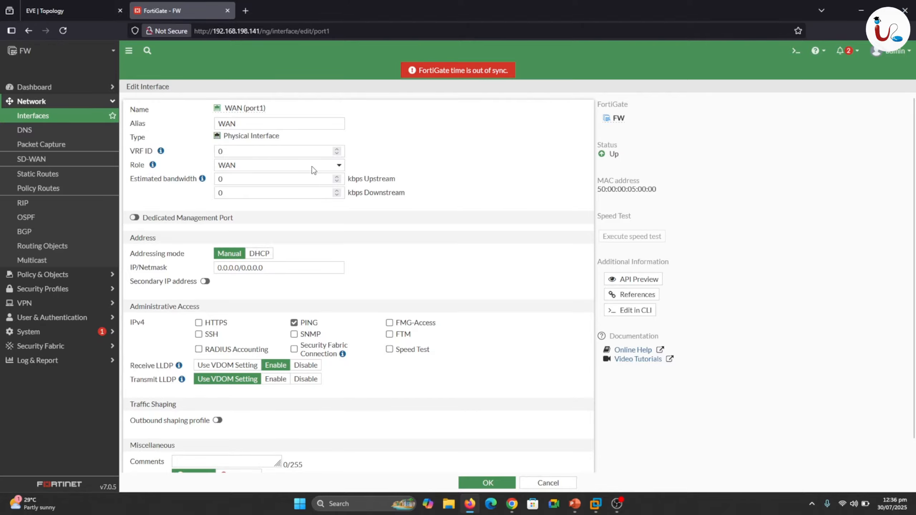
left_click(339, 167)
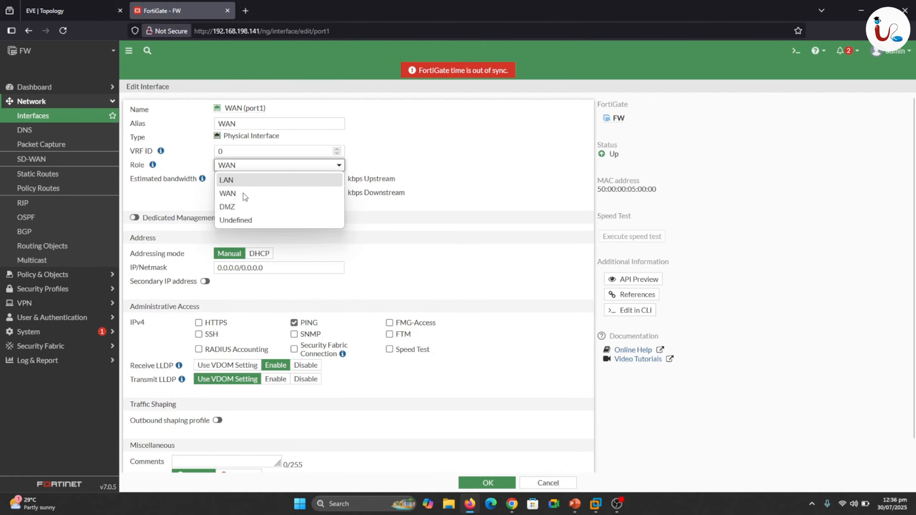
left_click(238, 221)
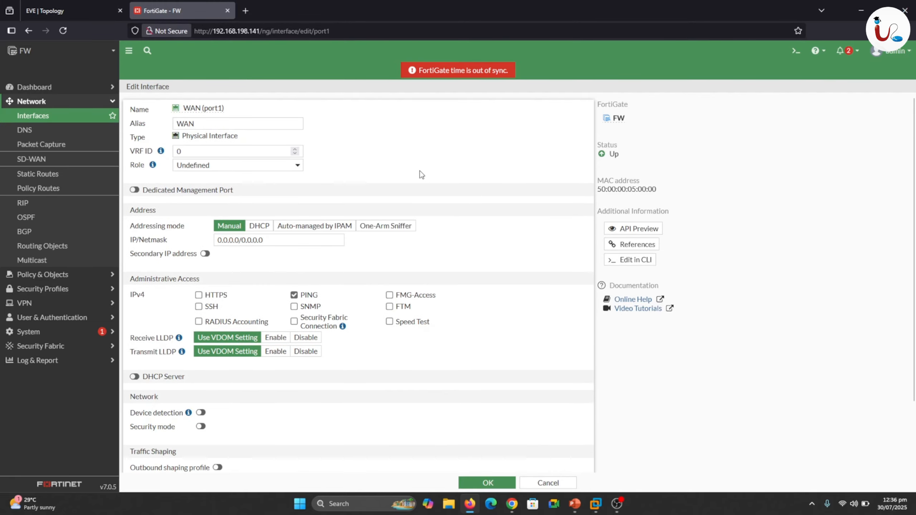
left_click(490, 482)
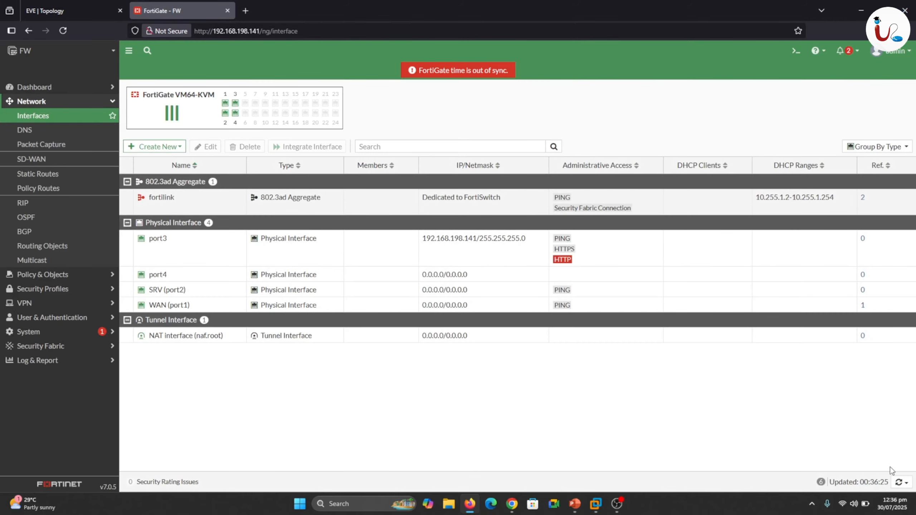
left_click(895, 480)
left_click(885, 468)
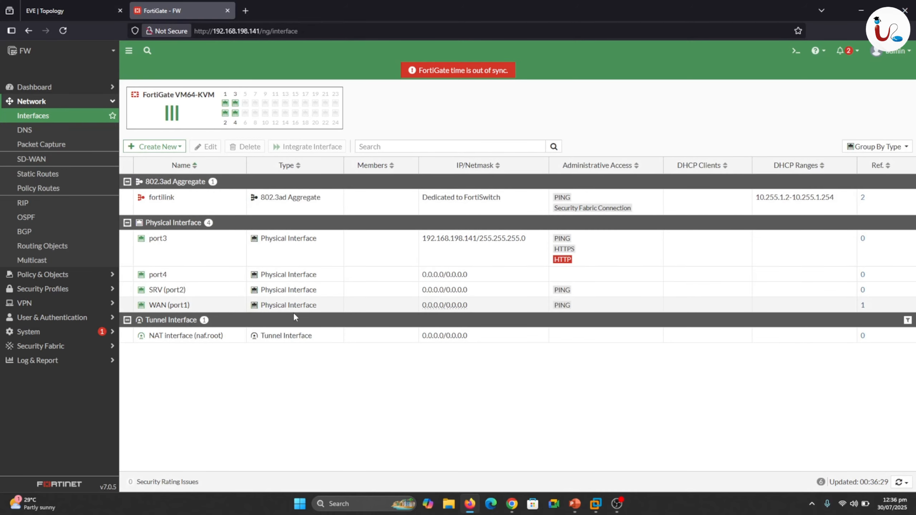
Create a virtual wire pair named vWire with WAN (port1) and SRV (port2) as its interface members.
left_click(168, 149)
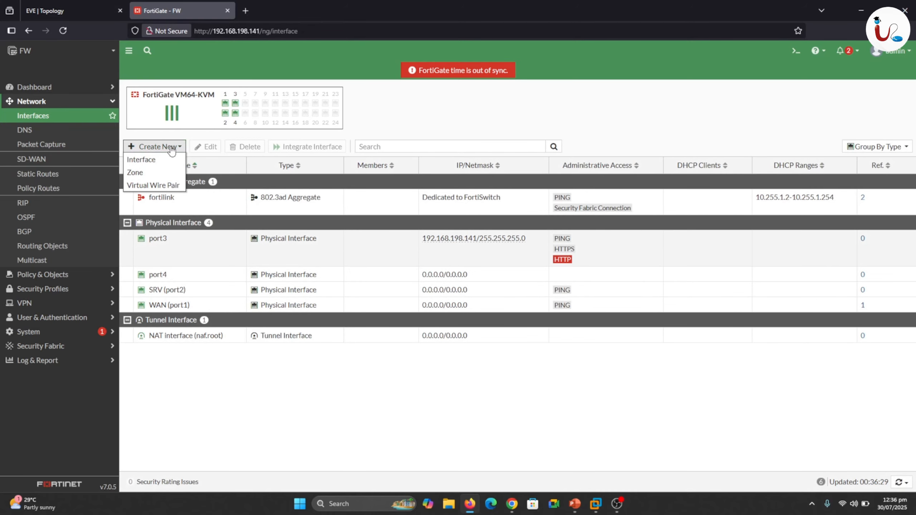
left_click(157, 186)
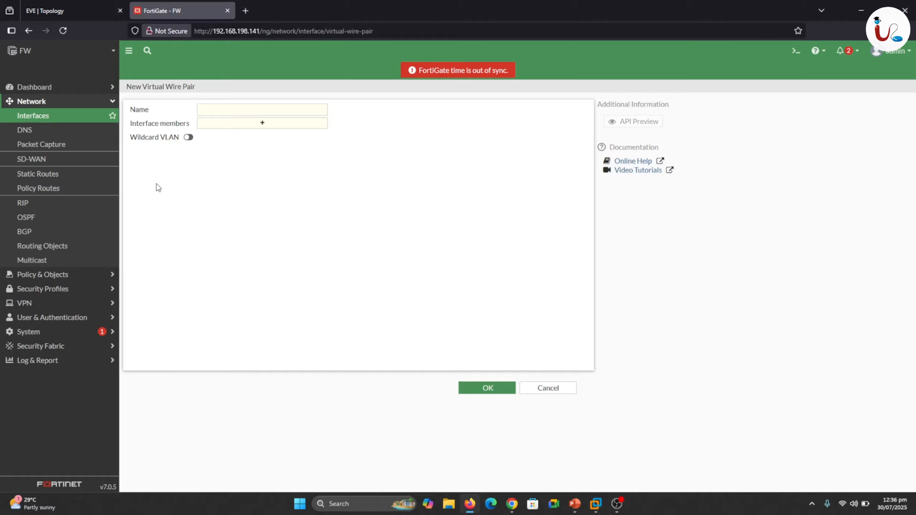
left_click(251, 124)
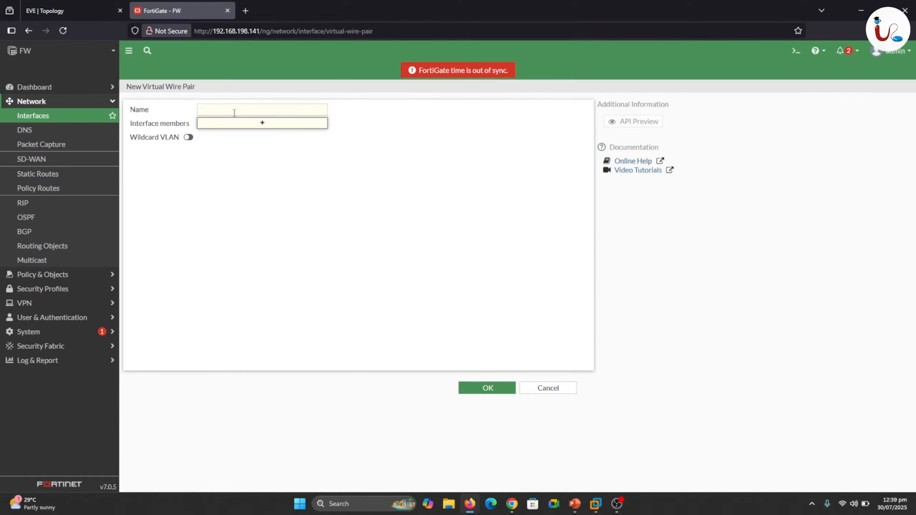
left_click(249, 110)
type("v")
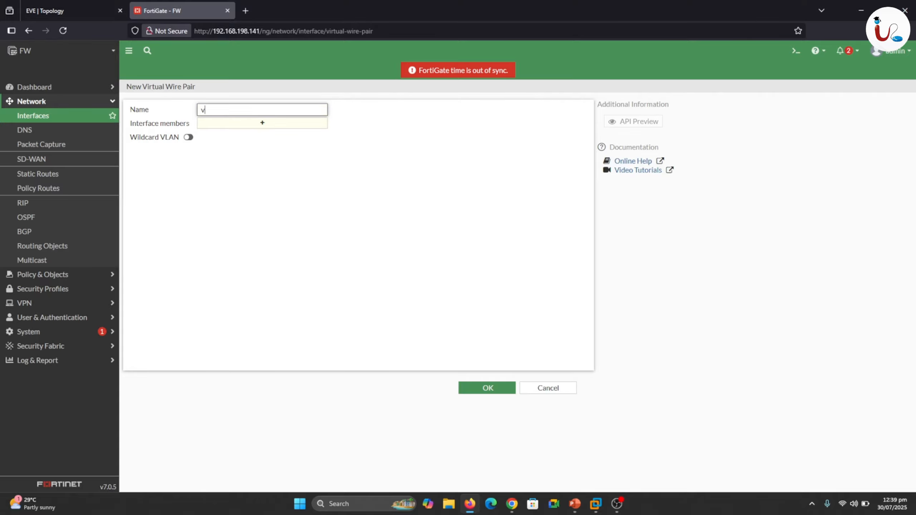
type("Wire")
left_click(265, 122)
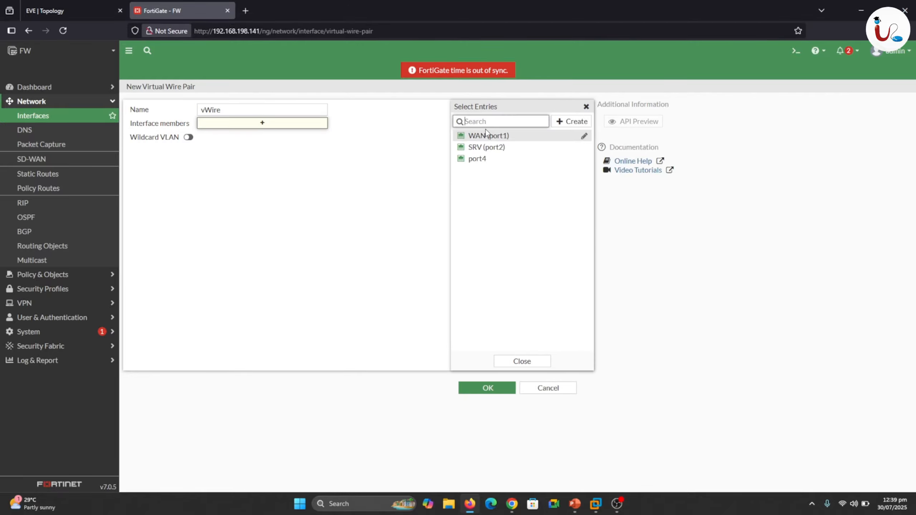
left_click(478, 136)
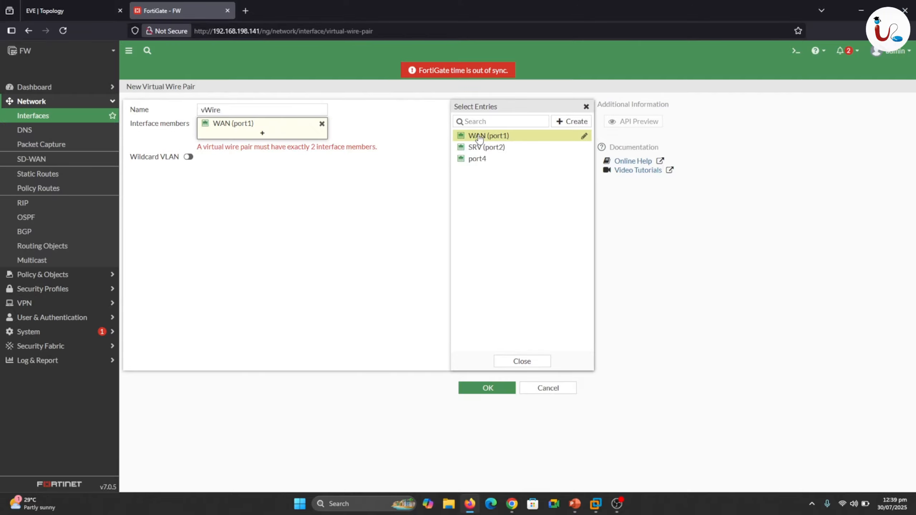
left_click(484, 148)
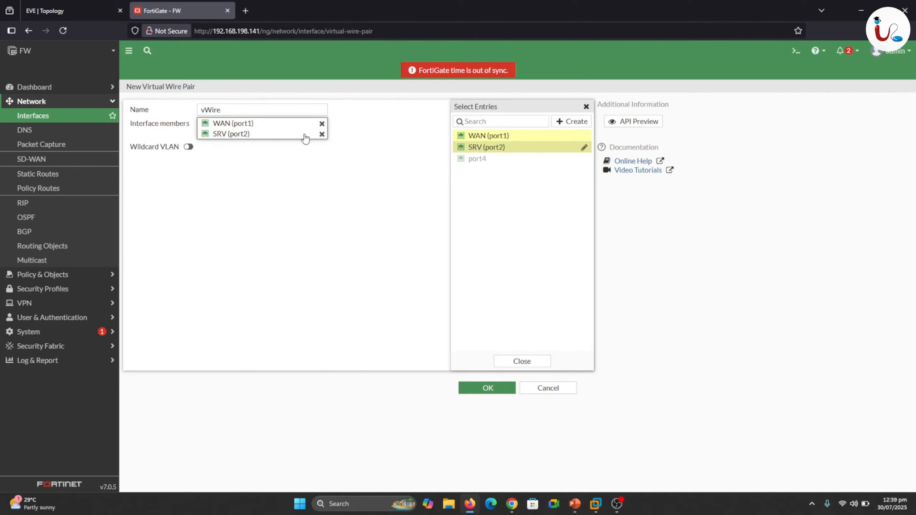
mouse_move(320, 134)
left_click(515, 362)
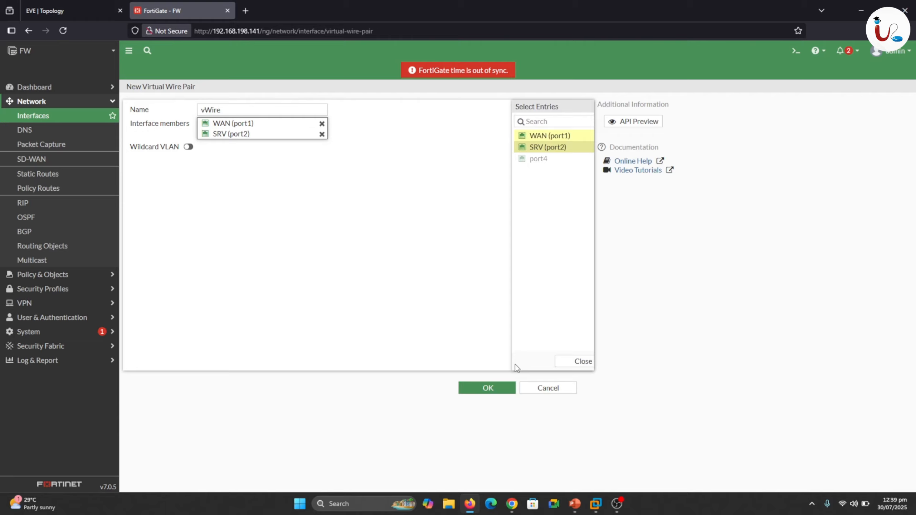
left_click(501, 387)
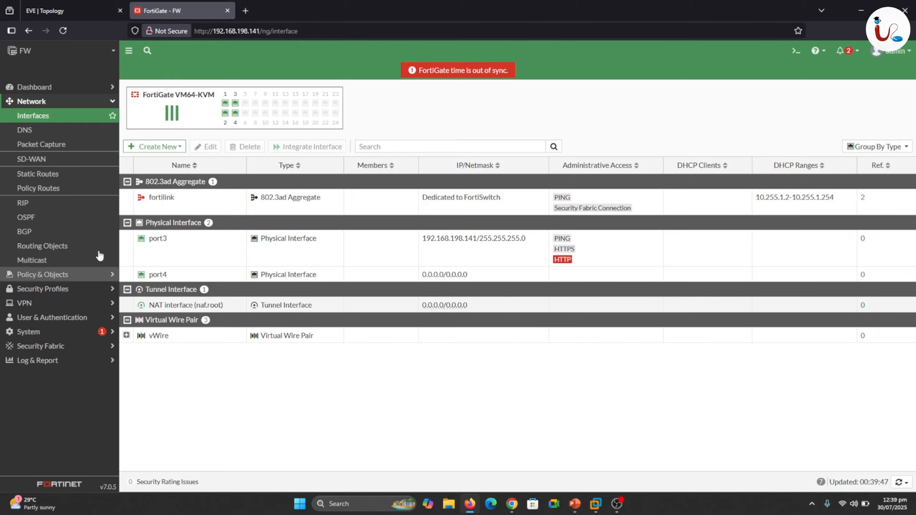
Check the FortiGate's static routes and review the external network and the firewall's port1 in the EVE topology.
left_click(49, 180)
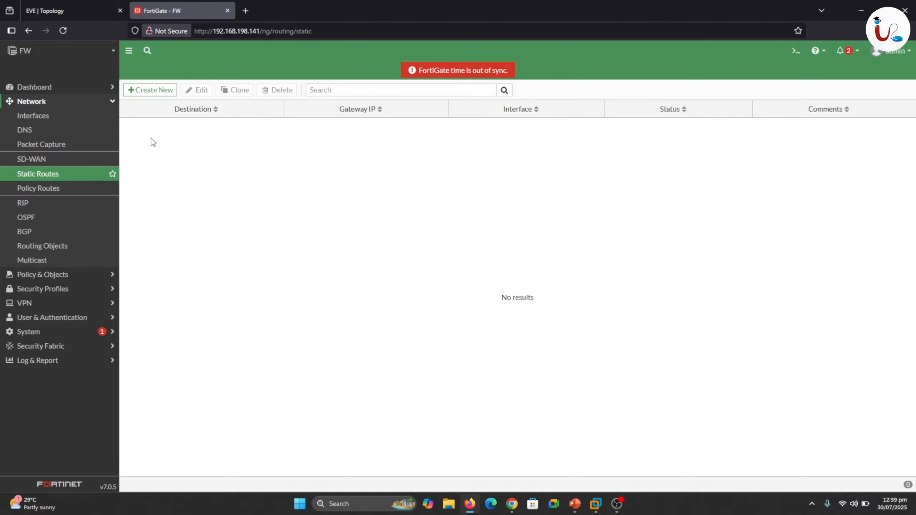
left_click(45, 10)
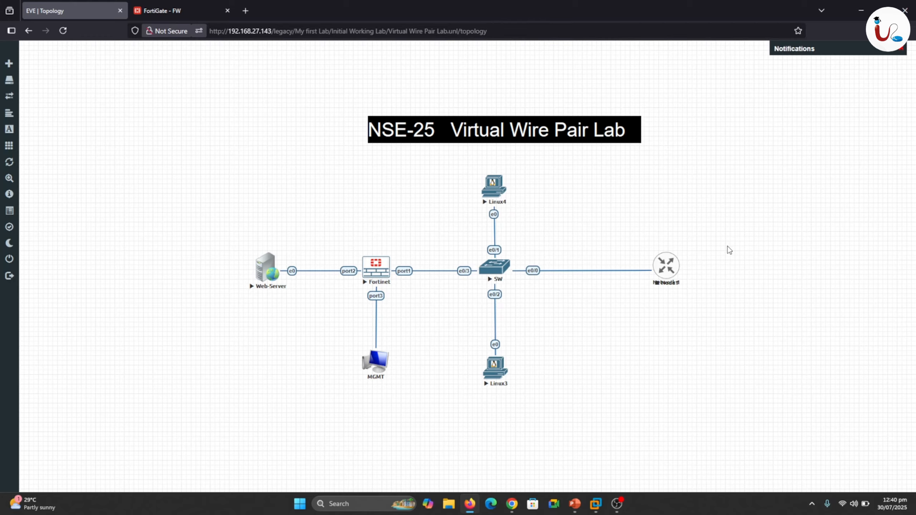
mouse_move(686, 258)
left_mouse_down()
mouse_move(718, 243)
mouse_move(754, 254)
mouse_move(771, 276)
left_mouse_up()
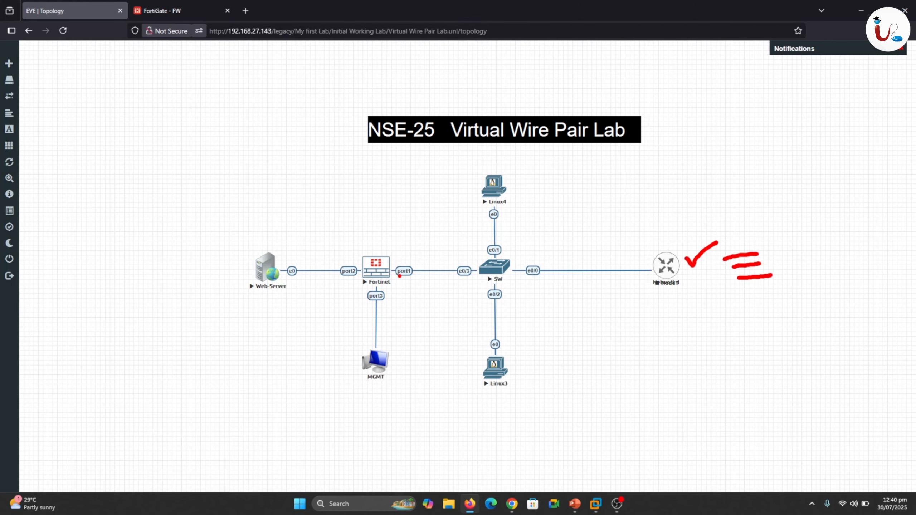
left_click_drag(396, 251, 415, 246)
left_click(161, 3)
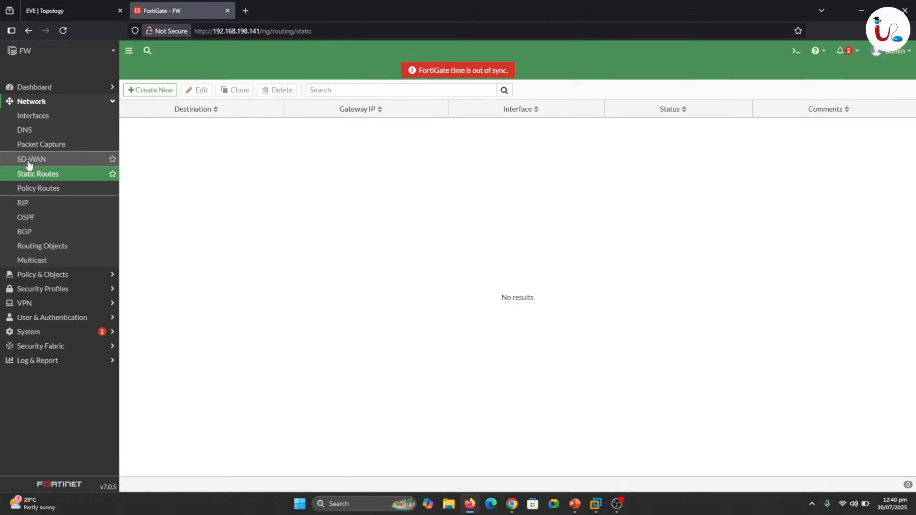
Expand vWire in the interface list to see its members and inspect where SRV (port2) is used.
left_click(42, 121)
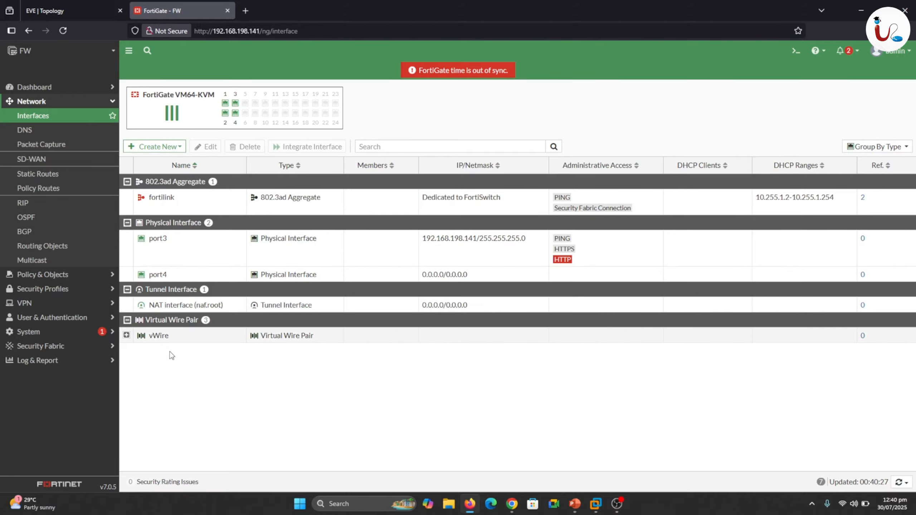
left_click(126, 335)
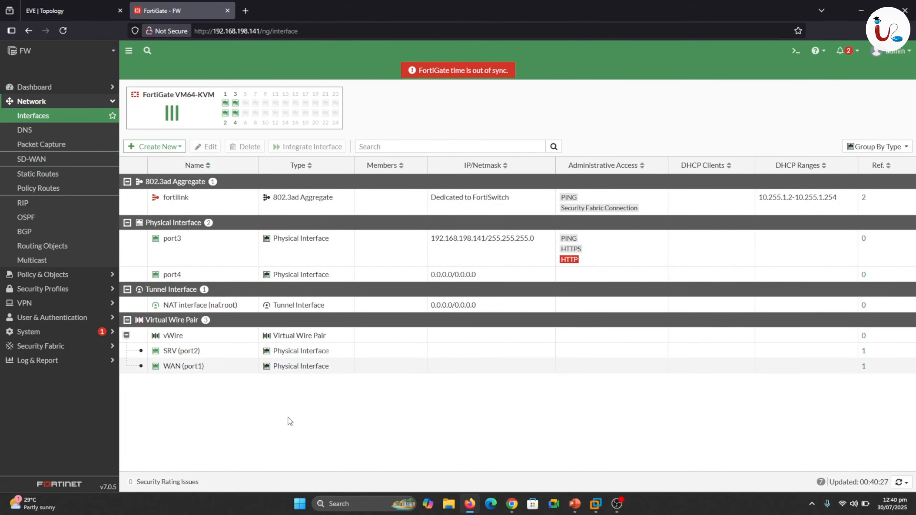
left_click(862, 351)
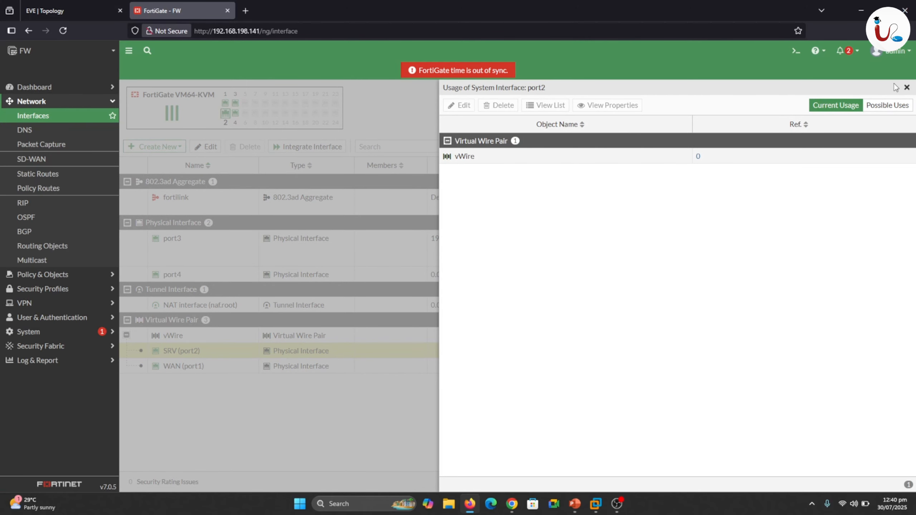
left_click(907, 88)
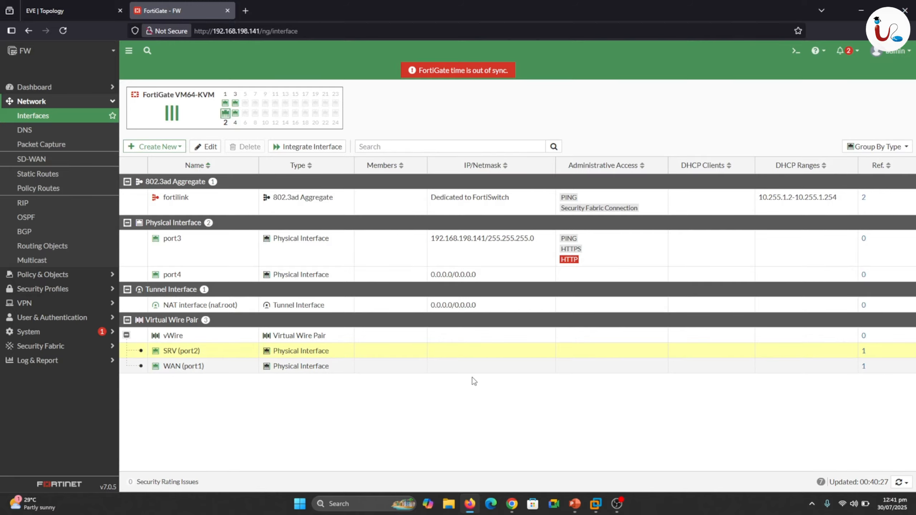
left_click(865, 353)
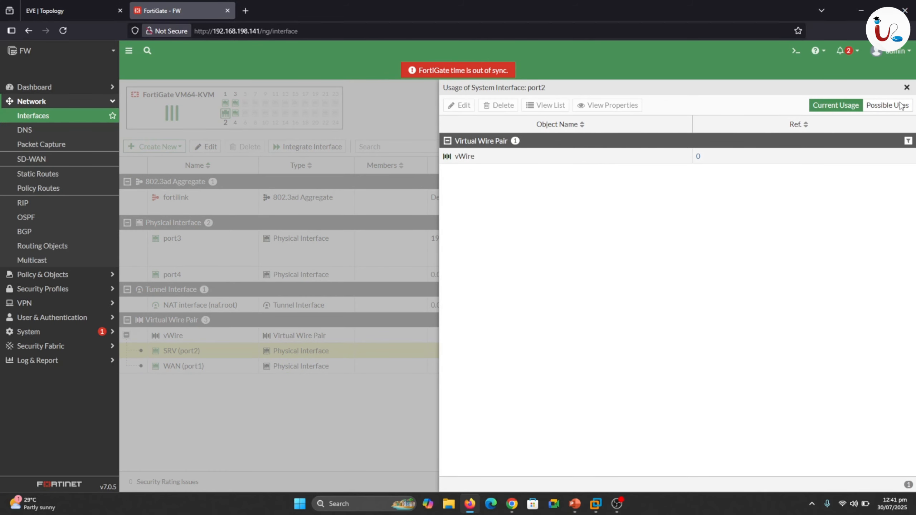
left_click(907, 87)
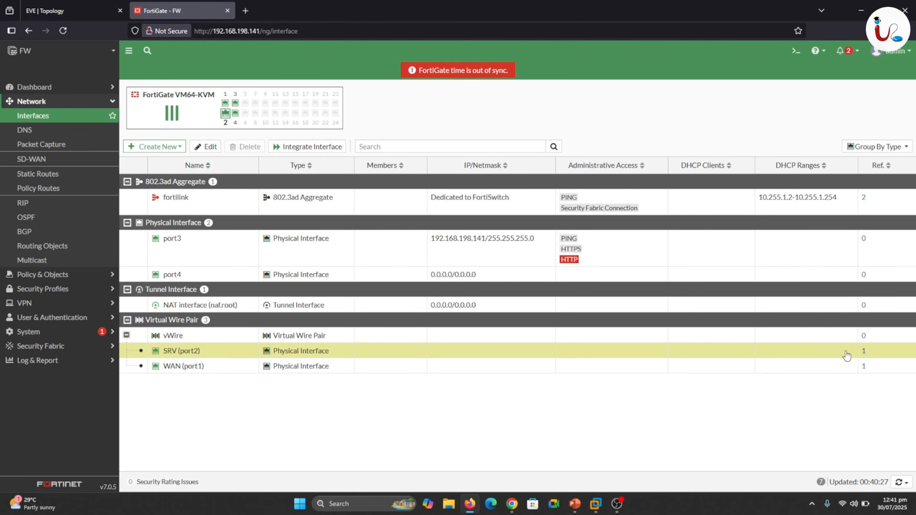
Delete the vWire virtual wire pair through the usage references of SRV (port2).
left_click(864, 352)
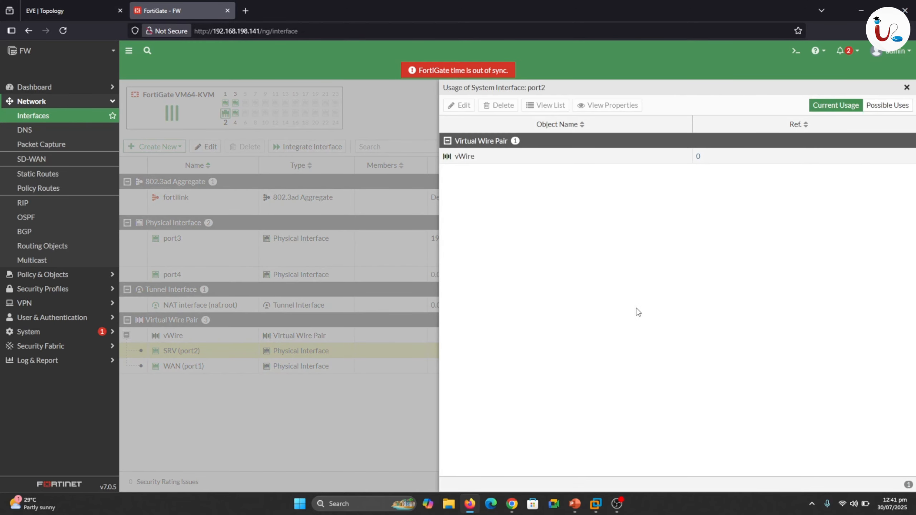
left_click(475, 164)
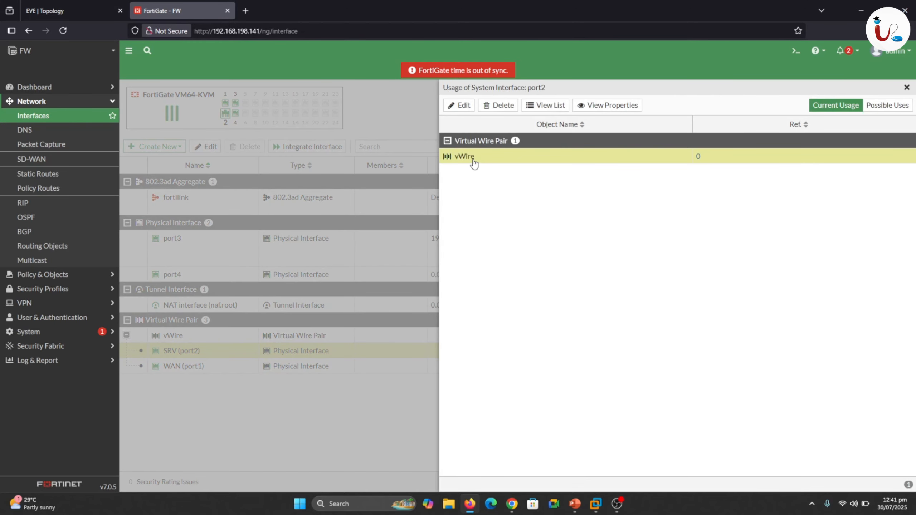
left_click(504, 112)
left_click(772, 480)
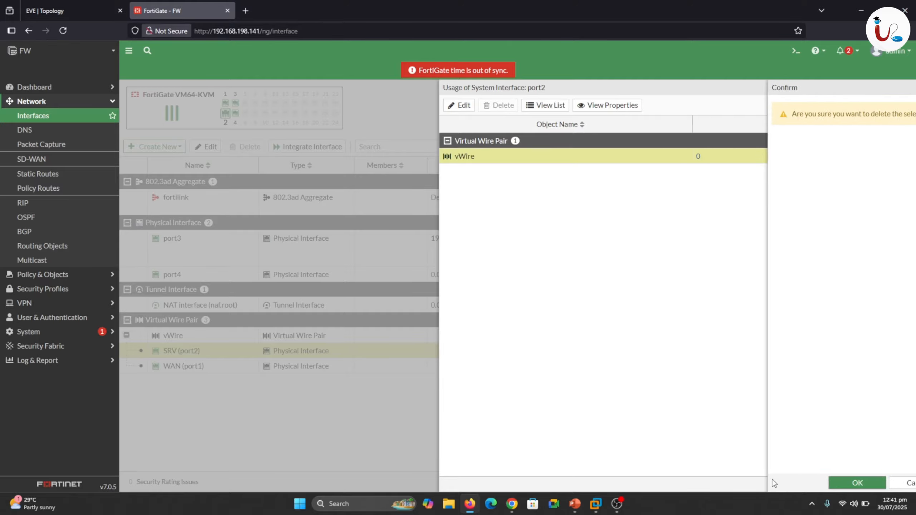
left_click(906, 87)
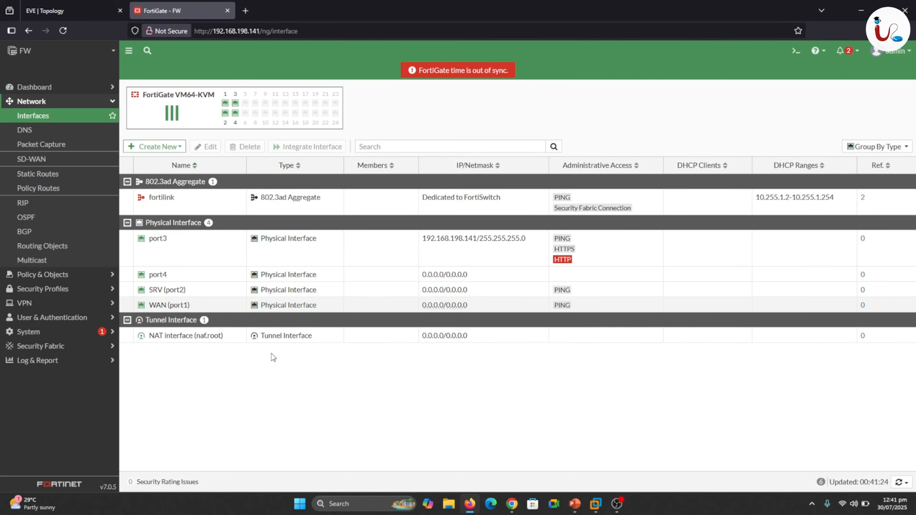
Examine which policy types and objects are offered under Policy & Objects.
left_click(83, 101)
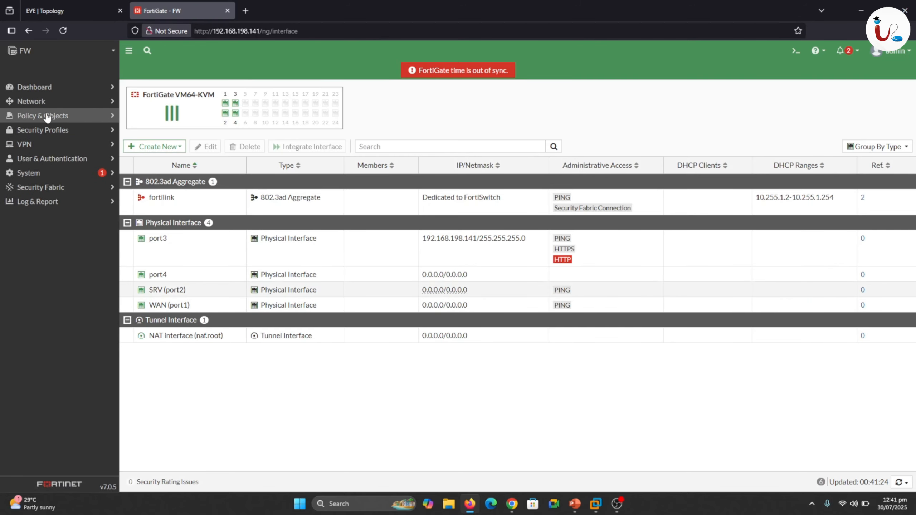
left_click(53, 116)
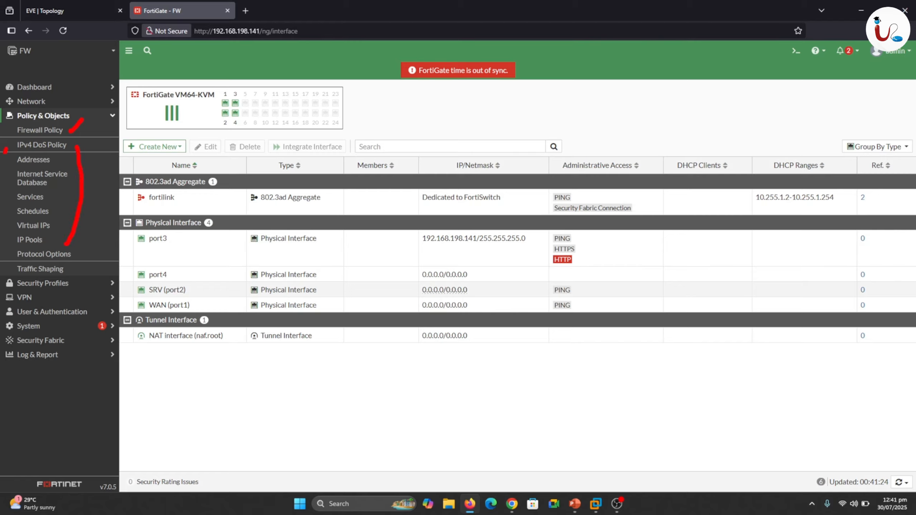
left_click_drag(6, 152, 10, 236)
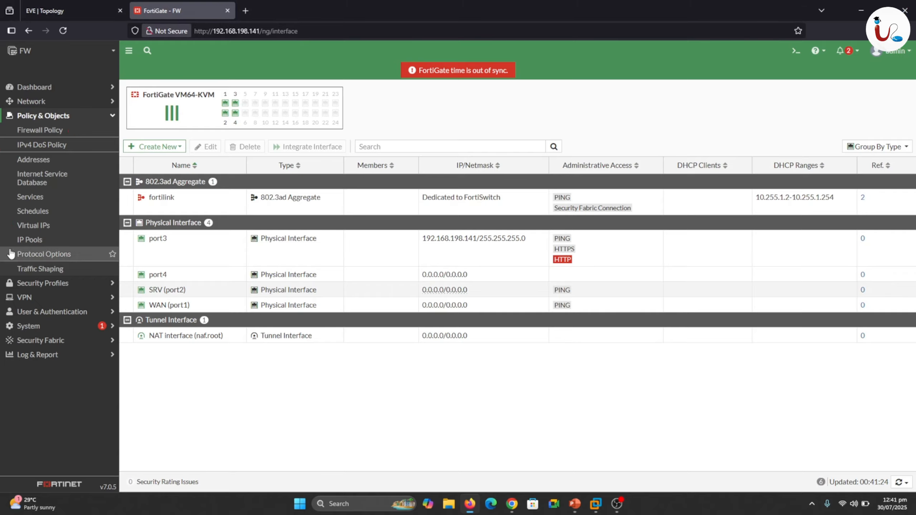
Create a virtual wire pair named vWire with WAN (port1) and SRV (port2) as its interface members.
left_click(158, 146)
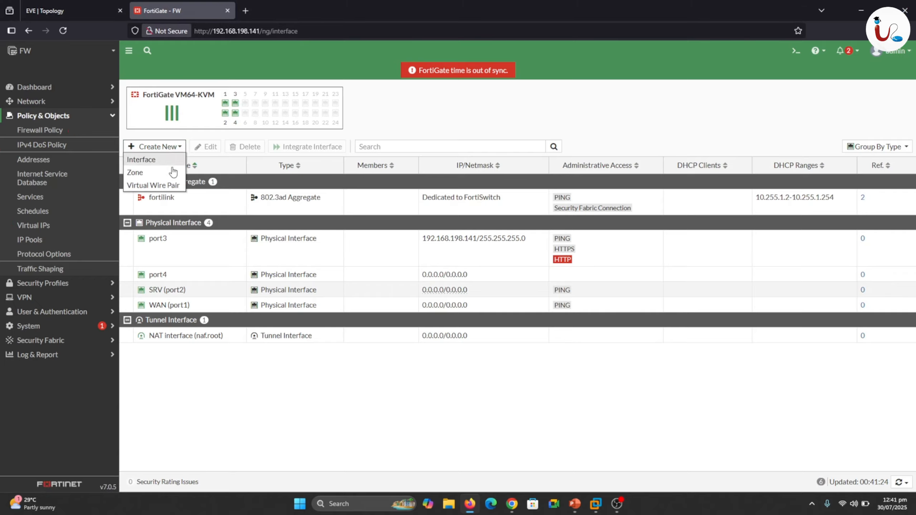
left_click(161, 185)
left_click(212, 106)
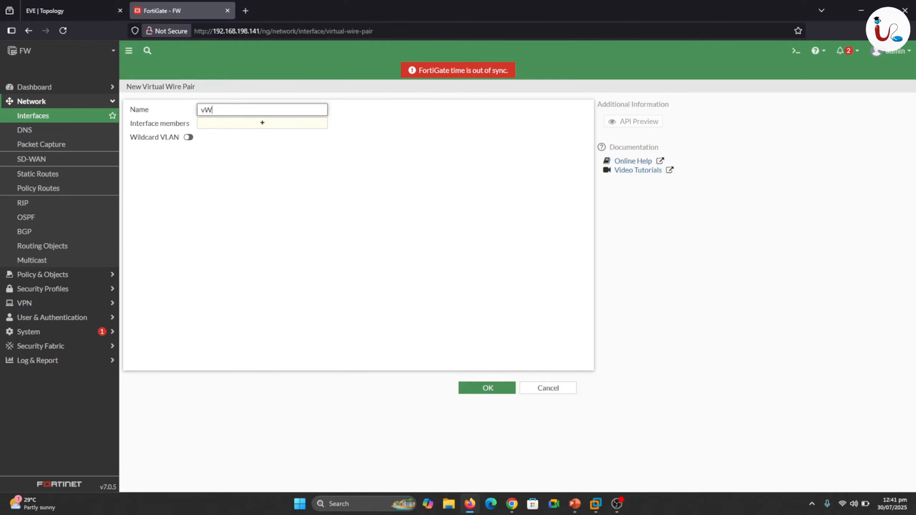
left_click(246, 126)
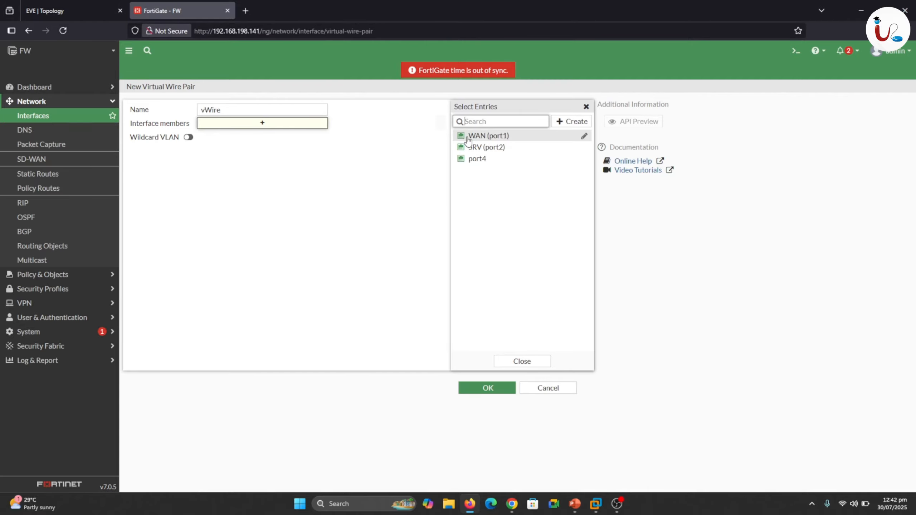
left_click(476, 136)
left_click(479, 147)
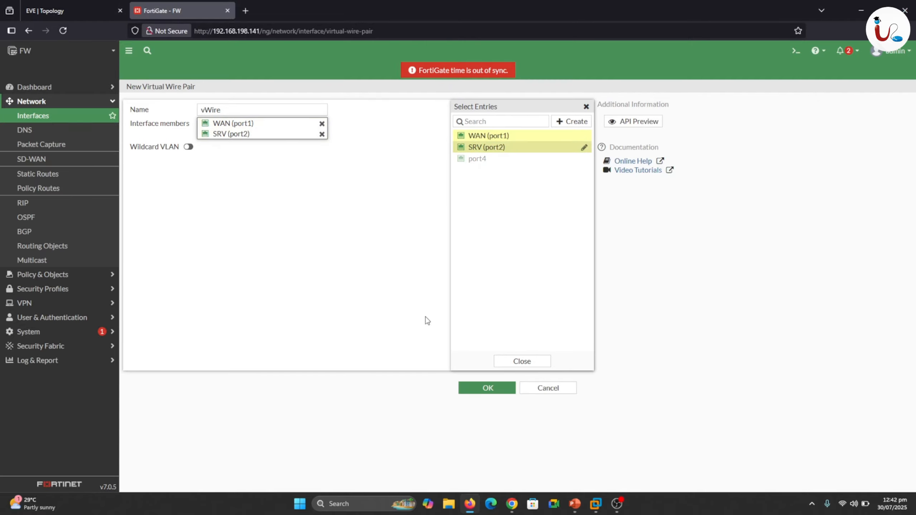
left_click(521, 362)
left_click(488, 387)
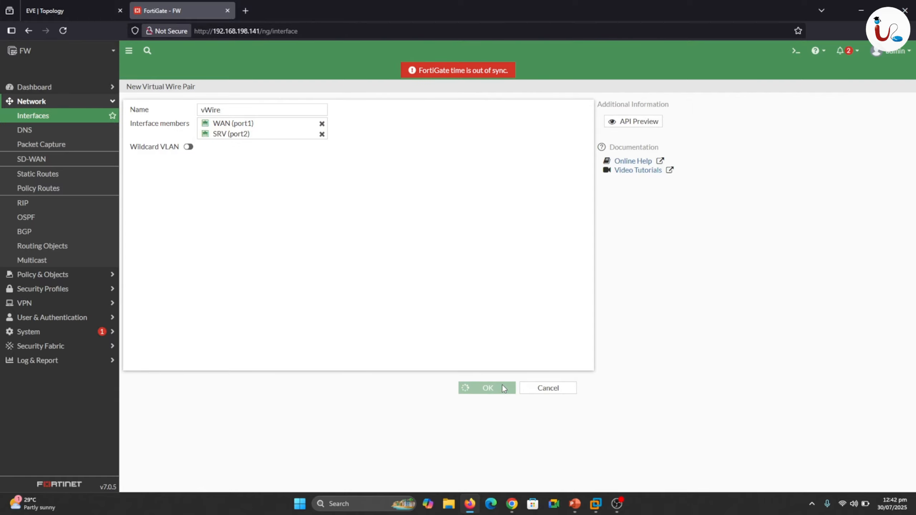
Examine the policy types offered under Policy & Objects and review the firewall's port1 and port2 in the EVE topology.
left_click(112, 101)
left_click(46, 115)
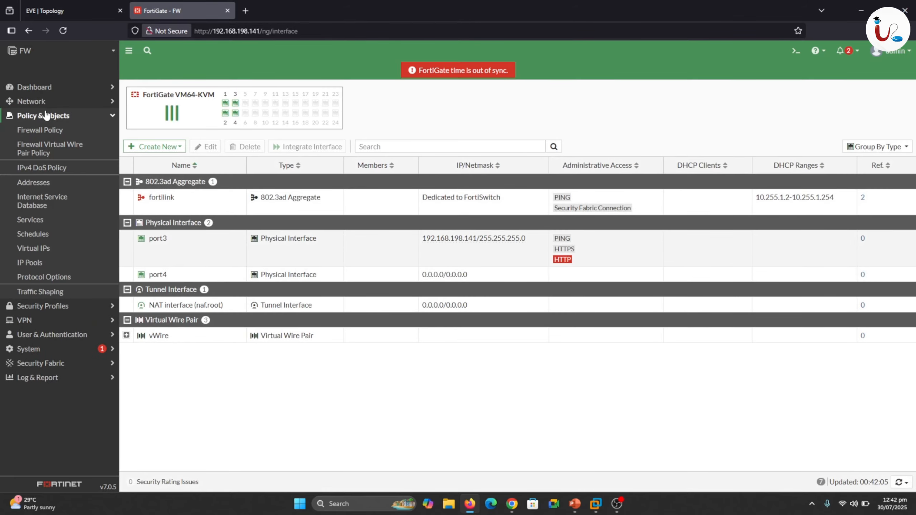
left_click_drag(63, 128, 7, 135)
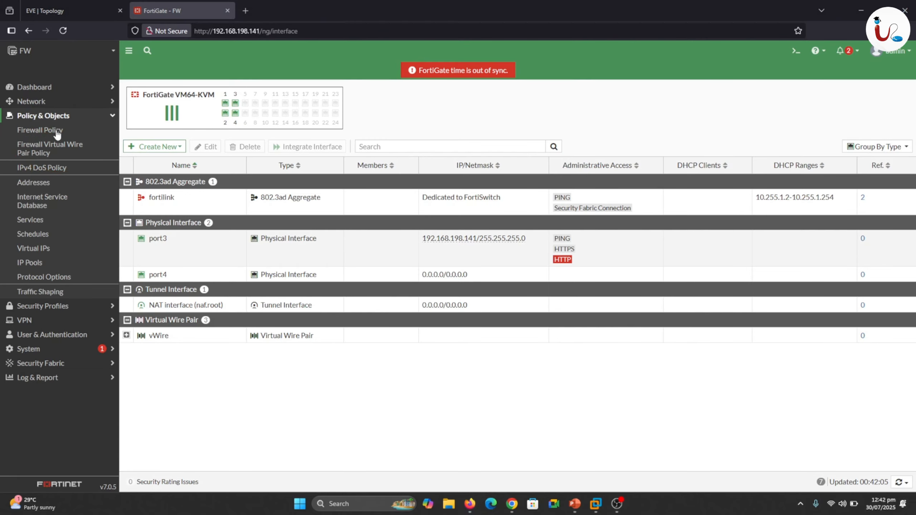
left_click(44, 10)
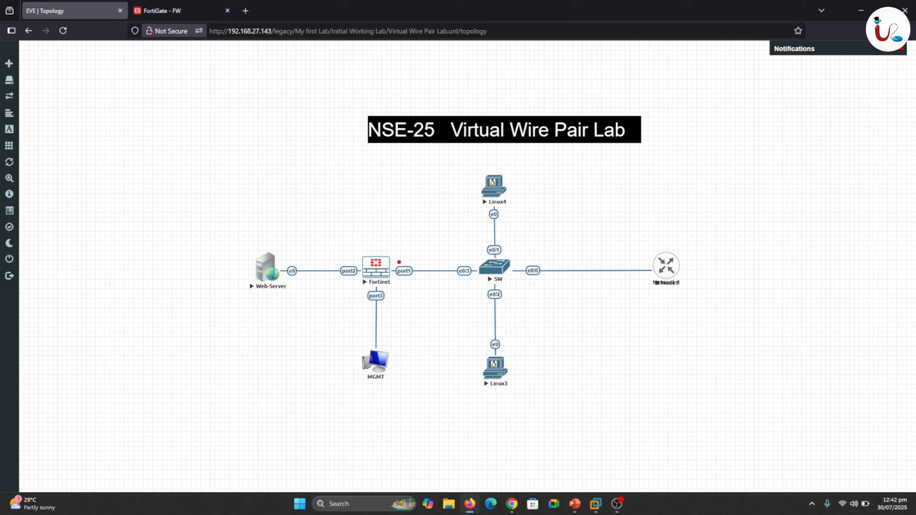
mouse_move(321, 278)
left_mouse_down()
mouse_move(424, 279)
mouse_move(422, 256)
left_mouse_up()
left_click_drag(339, 260, 352, 249)
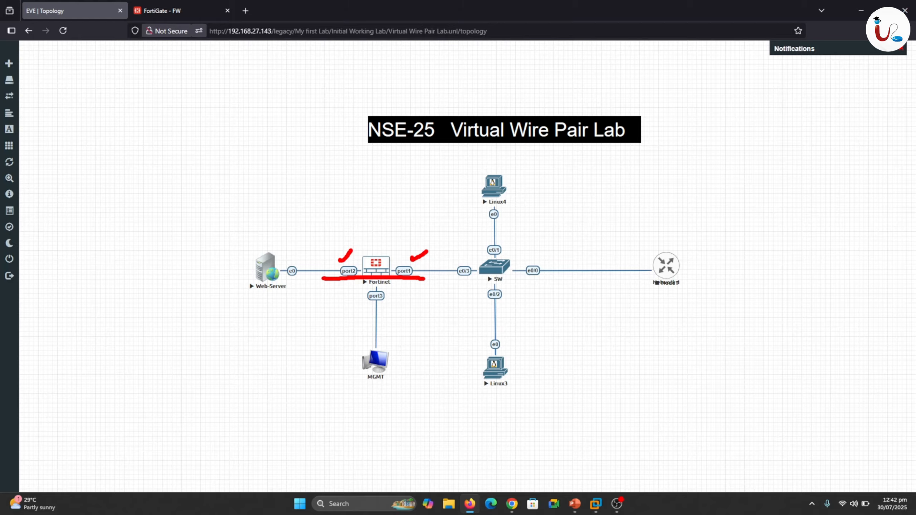
left_click(182, 5)
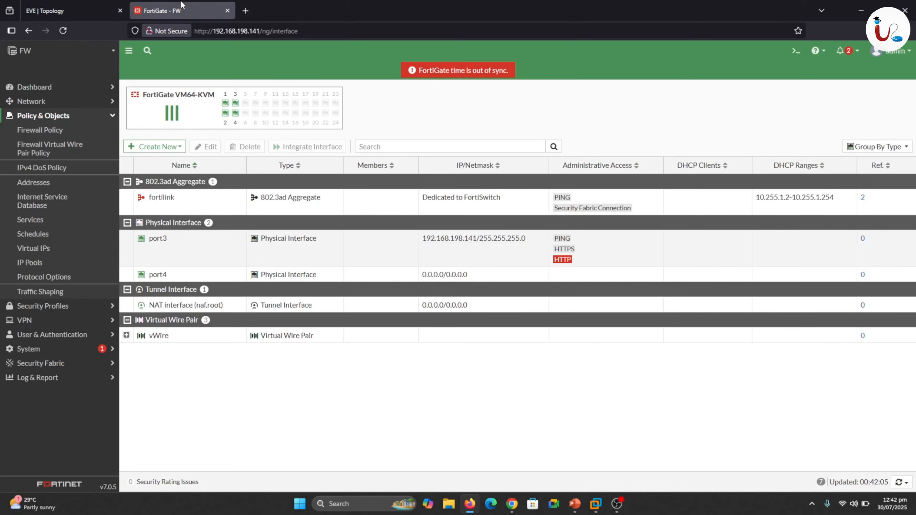
Start a new firewall virtual wire pair policy for the vWire pair and name it vWire.
left_click(39, 151)
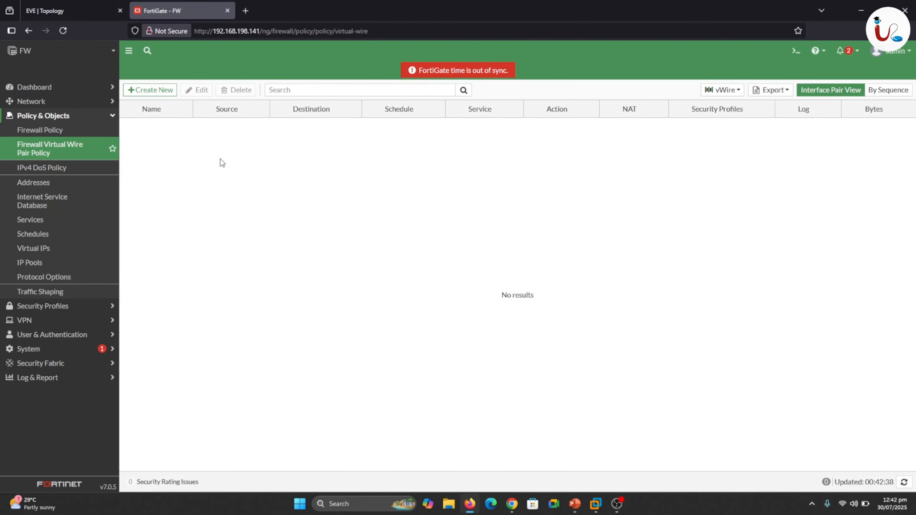
left_click(140, 91)
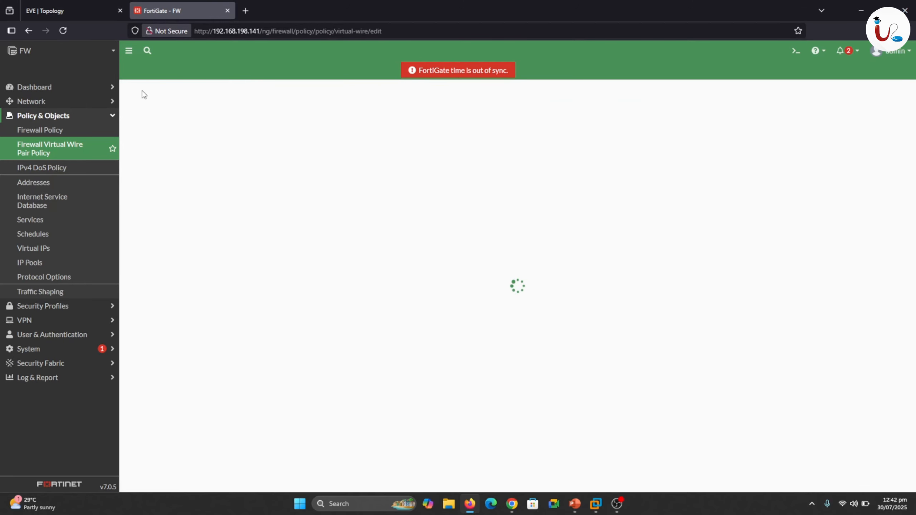
left_click(226, 118)
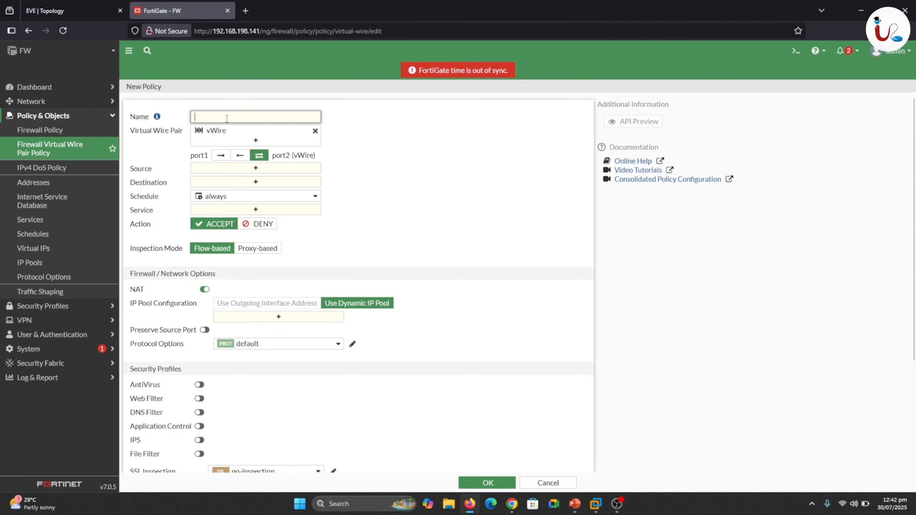
type("vWire")
mouse_move(225, 139)
Check the links on the firewall's port1 and port2 in the EVE topology against the policy being created.
left_click(64, 10)
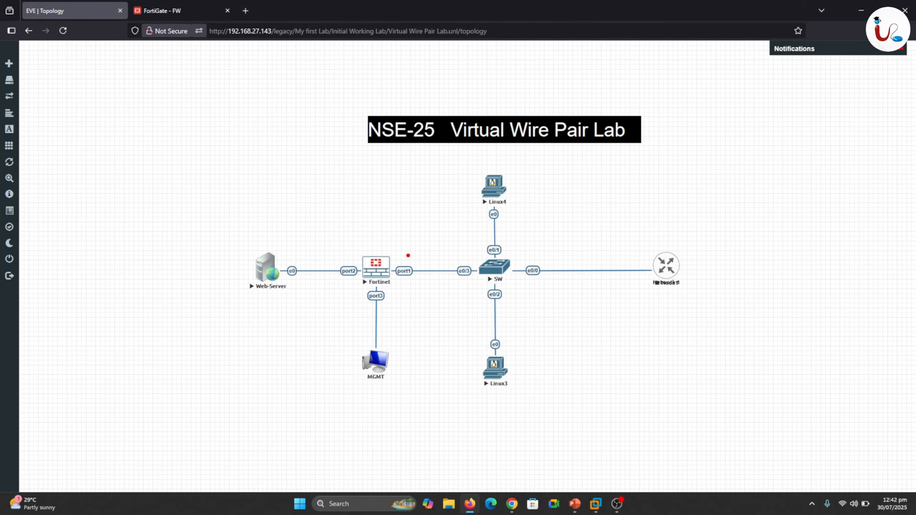
mouse_move(408, 255)
left_mouse_down()
mouse_move(412, 262)
mouse_move(430, 249)
left_mouse_up()
mouse_move(353, 260)
left_mouse_down()
mouse_move(353, 252)
mouse_move(339, 257)
left_mouse_up()
left_click(180, 10)
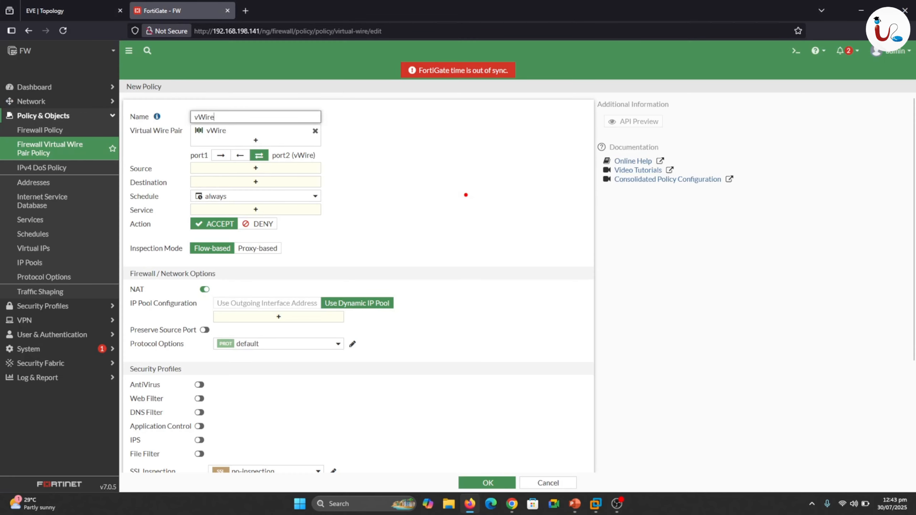
Set the vWire policy's traffic direction to both ways between port1 and port2.
left_click_drag(175, 158, 186, 157)
key("Escape")
left_click(239, 155)
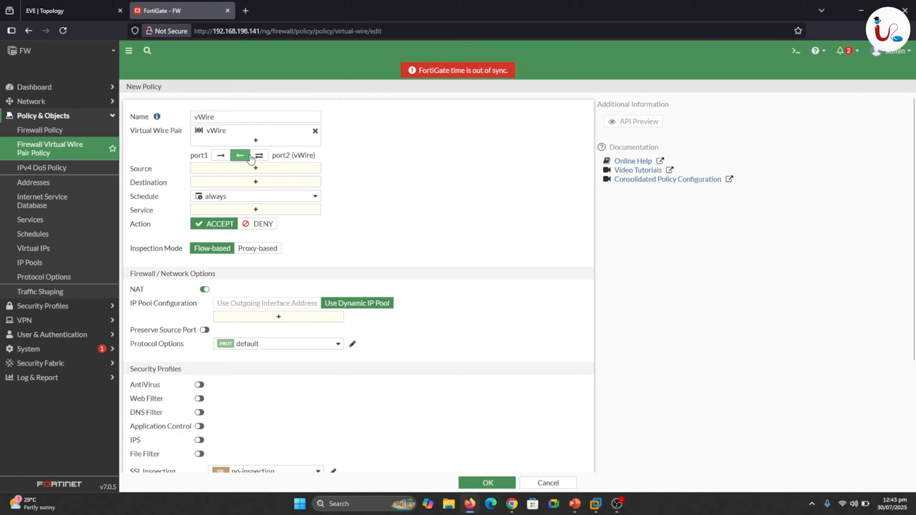
left_click(261, 160)
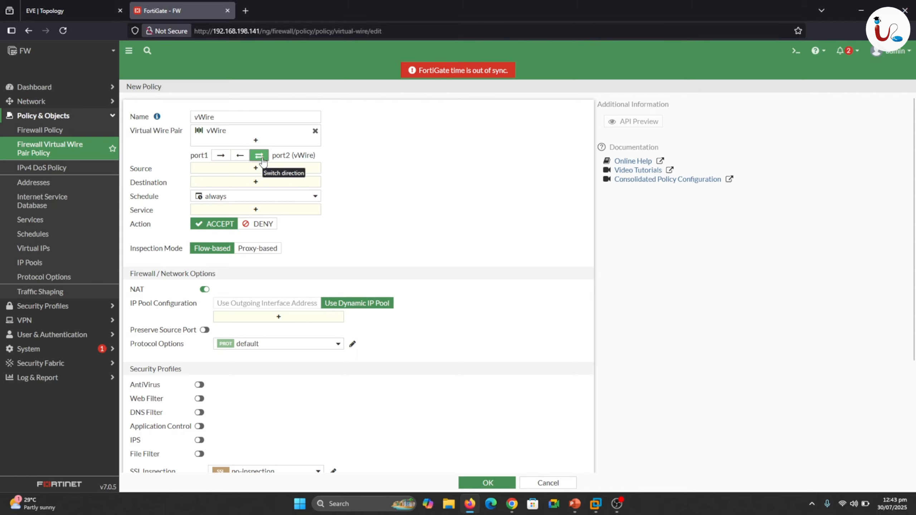
Trace the traffic paths between the Web-Server and Linux4, Linux3 and the external network in the EVE topology.
left_click(74, 12)
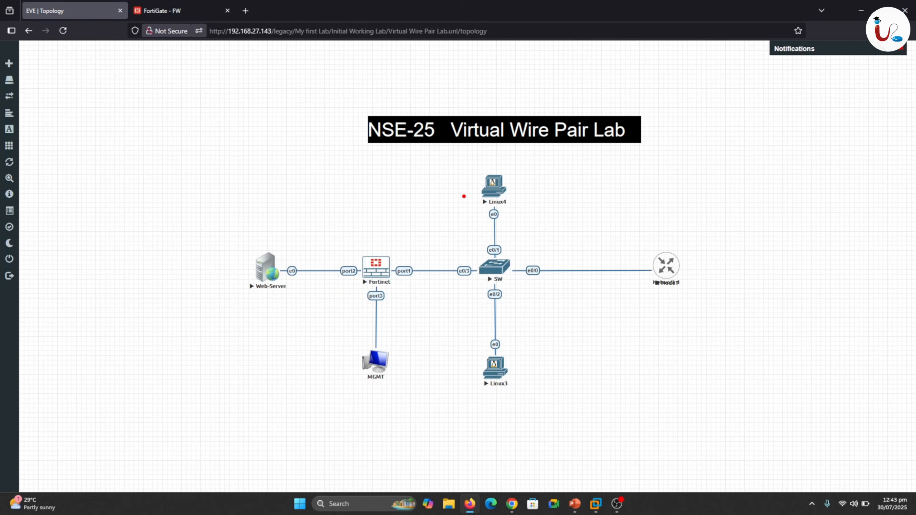
mouse_move(464, 196)
left_mouse_down()
mouse_move(438, 233)
mouse_move(281, 265)
left_mouse_up()
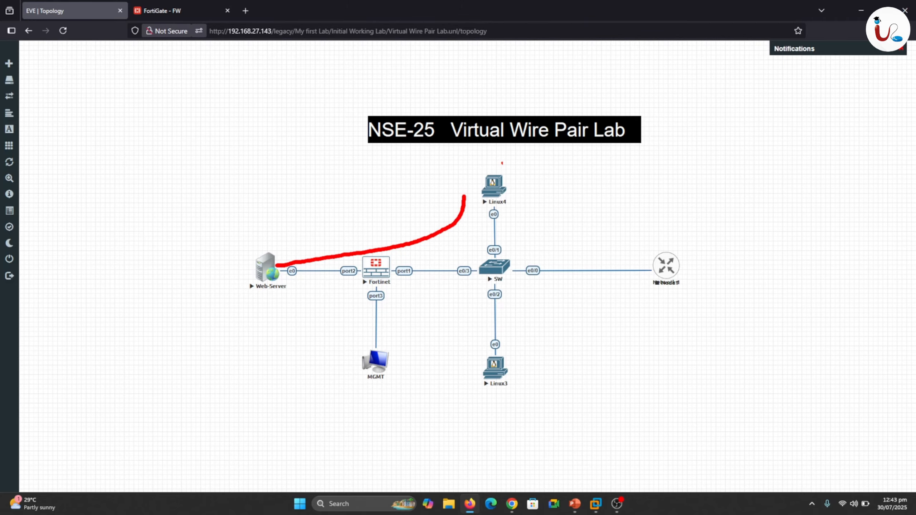
left_click_drag(276, 282, 654, 263)
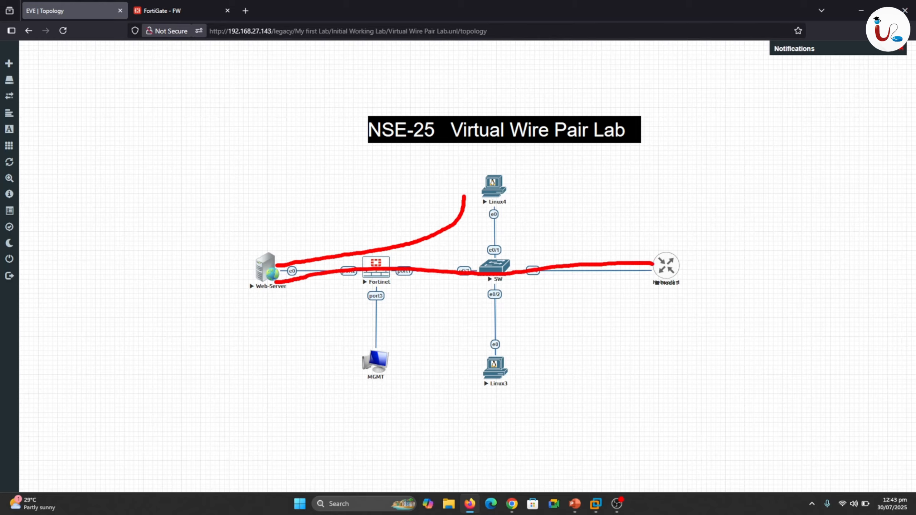
mouse_move(482, 368)
left_mouse_down()
mouse_move(475, 344)
mouse_move(422, 291)
mouse_move(291, 295)
left_mouse_up()
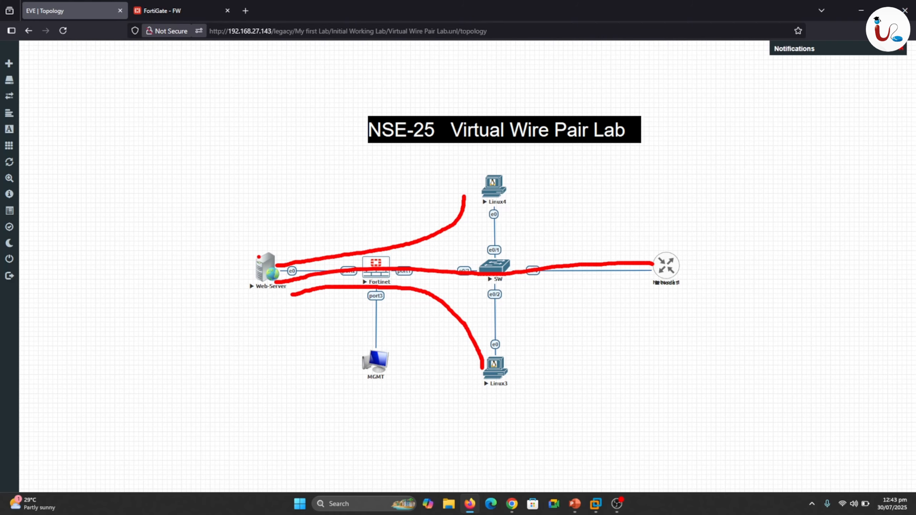
mouse_move(267, 247)
left_mouse_down()
mouse_move(369, 224)
mouse_move(484, 176)
mouse_move(481, 195)
left_mouse_up()
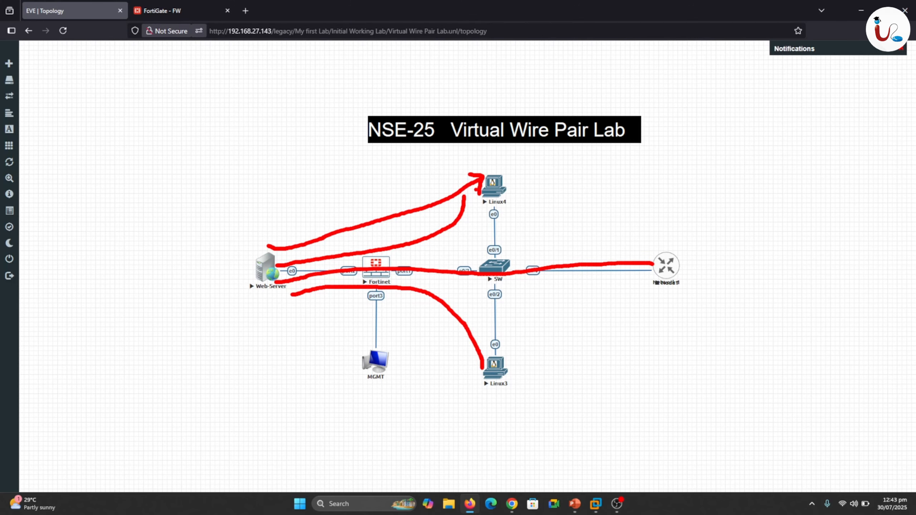
key("Escape")
left_click(172, 7)
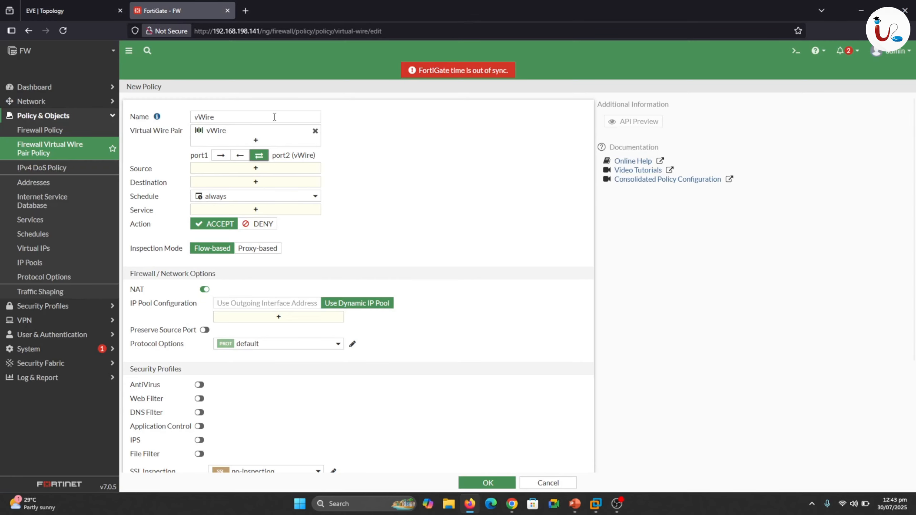
Set the vWire policy's source and destination to all and its service to ALL.
left_click(267, 170)
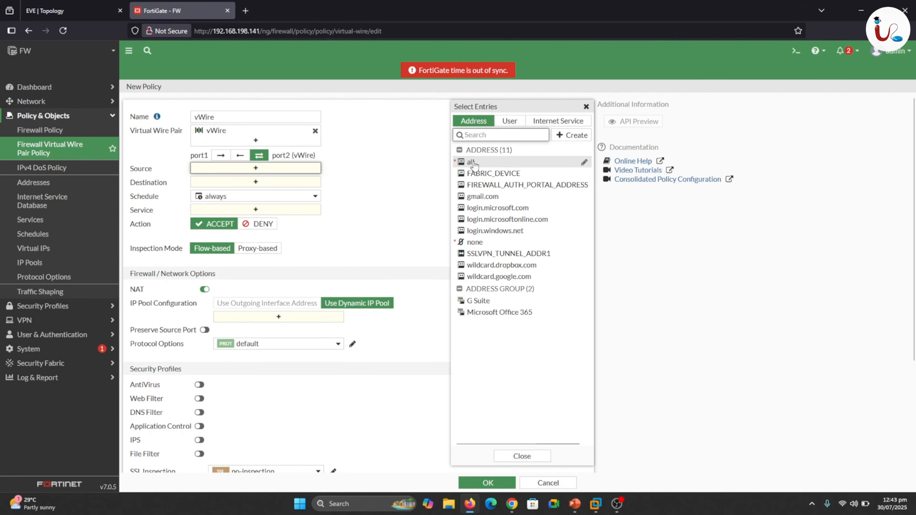
left_click(471, 163)
left_click(275, 191)
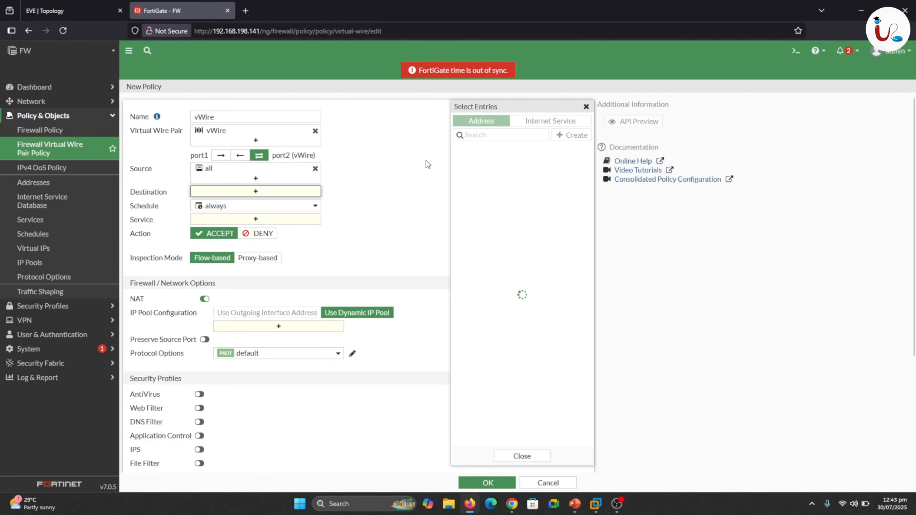
left_click(470, 162)
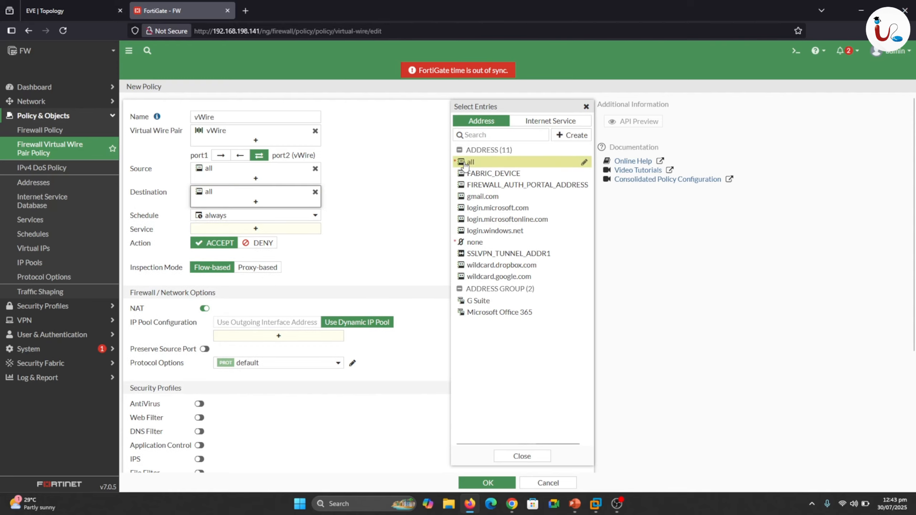
left_click(274, 230)
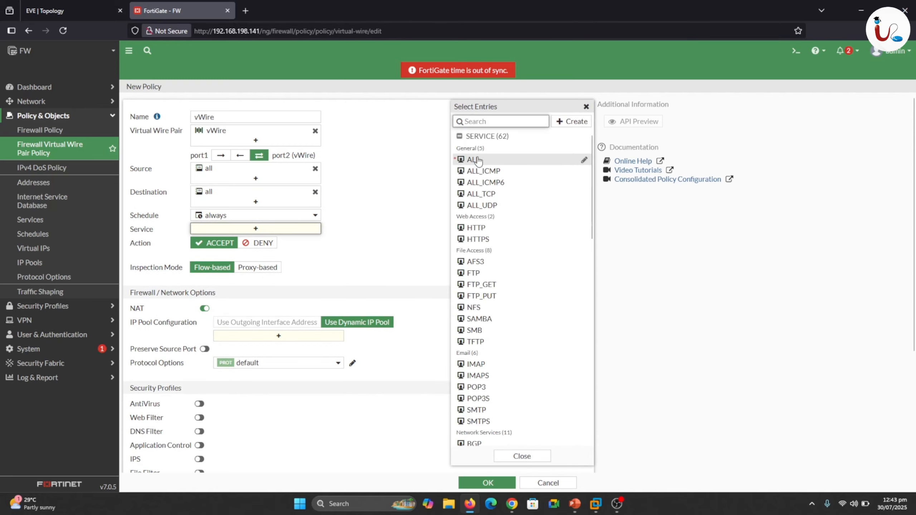
left_click(477, 160)
left_click(392, 192)
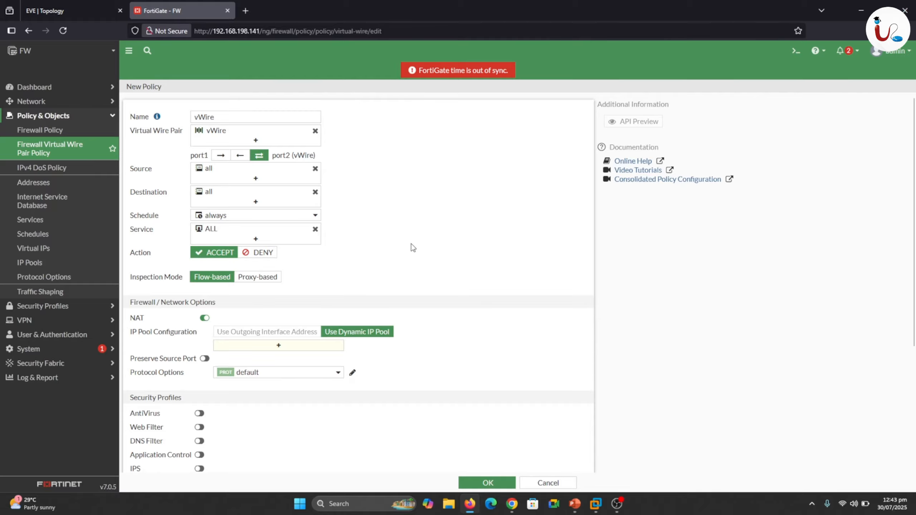
Disable NAT in the vWire policy, log allowed traffic for All Sessions, and save the policy.
scroll(342, 141, "down", 3)
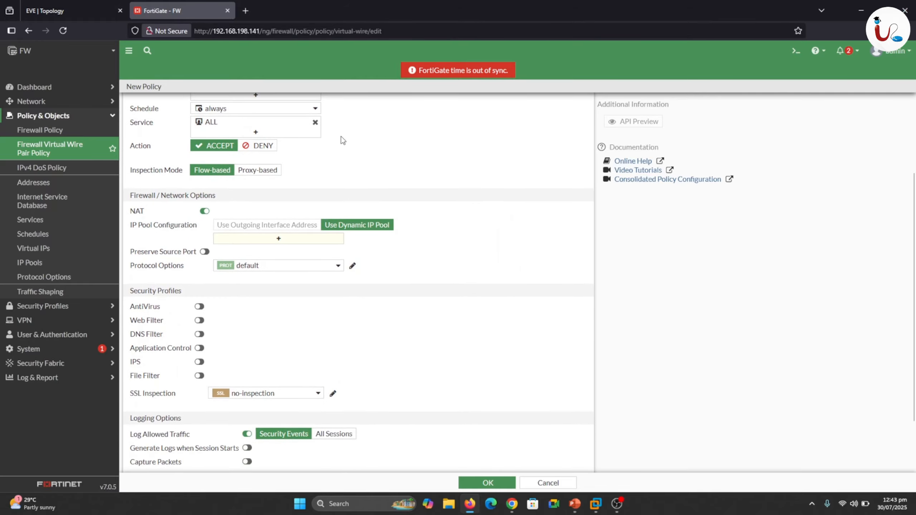
left_click(204, 212)
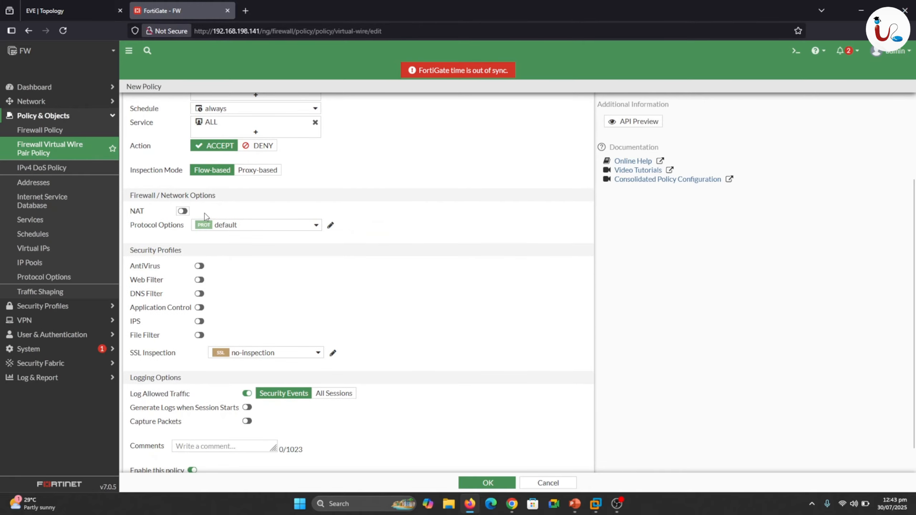
scroll(478, 344, "down", 1)
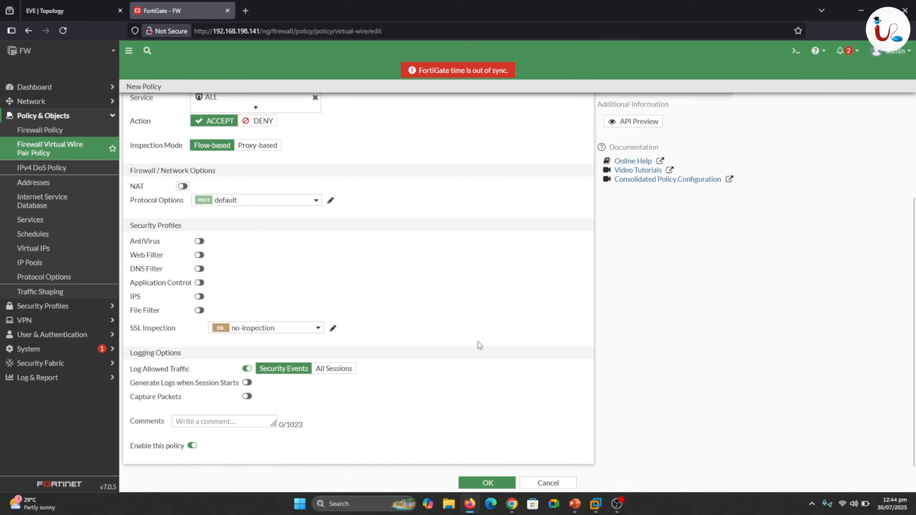
left_click(334, 368)
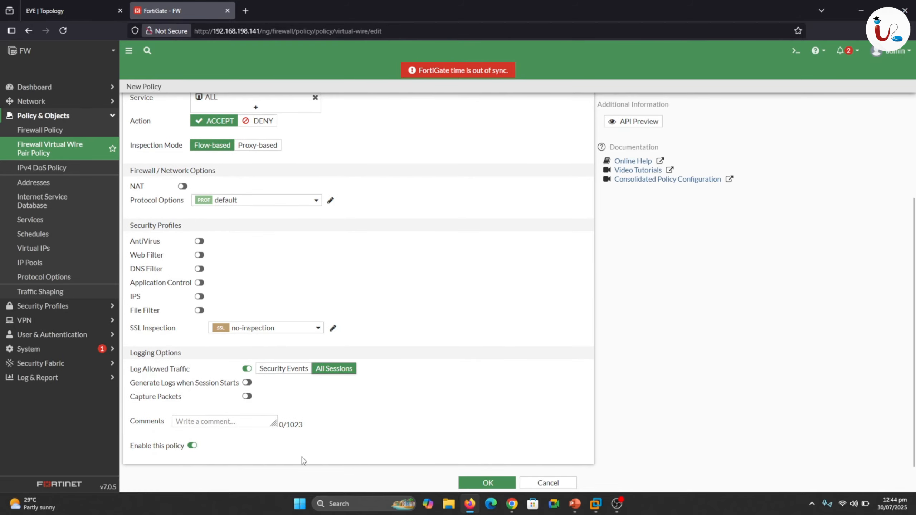
left_click(474, 483)
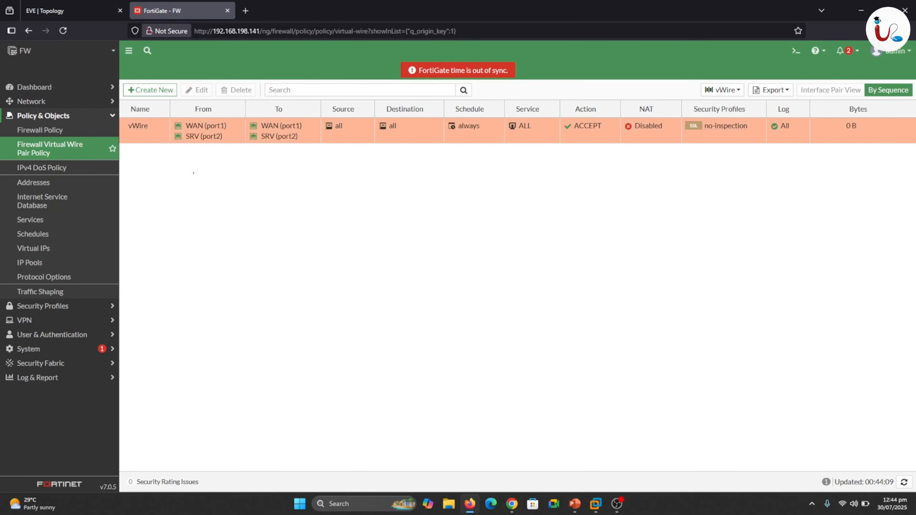
Review the saved vWire policy's name, from and to interfaces, source and destination in the policy list.
left_click_drag(132, 136, 148, 136)
left_click_drag(198, 116, 212, 114)
mouse_move(215, 147)
left_mouse_down()
mouse_move(240, 166)
mouse_move(273, 146)
mouse_move(222, 191)
mouse_move(188, 158)
left_mouse_up()
left_click_drag(337, 135, 353, 135)
left_click_drag(391, 137, 436, 138)
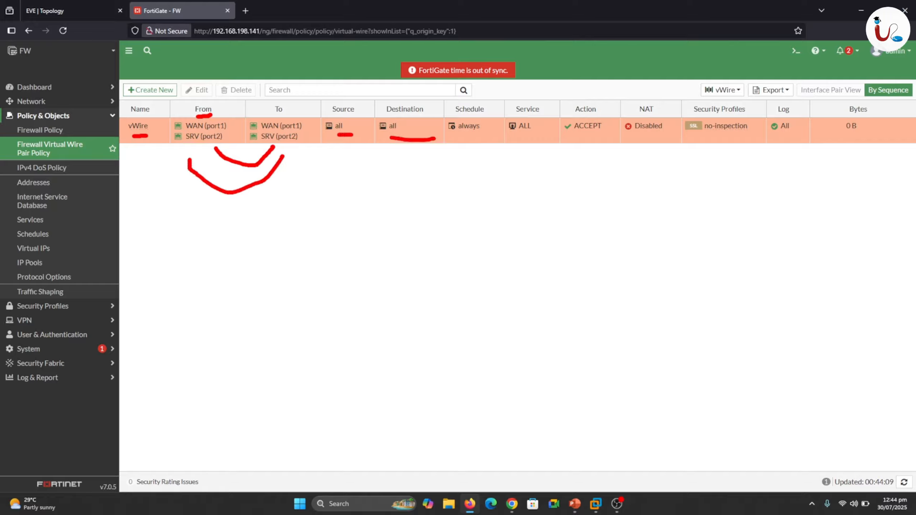
key("Escape")
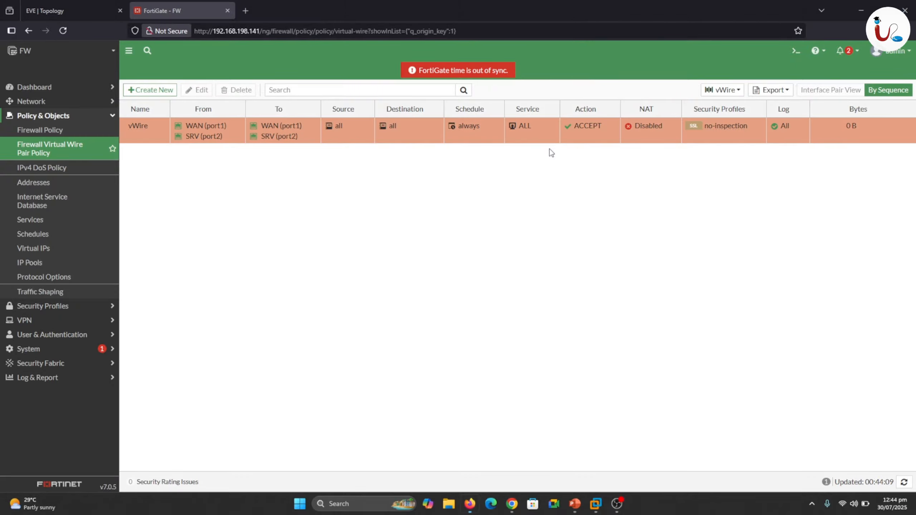
In the Web-Server console opened from the EVE topology, enable DHCP on eth0 and apply the network configuration.
left_click(69, 7)
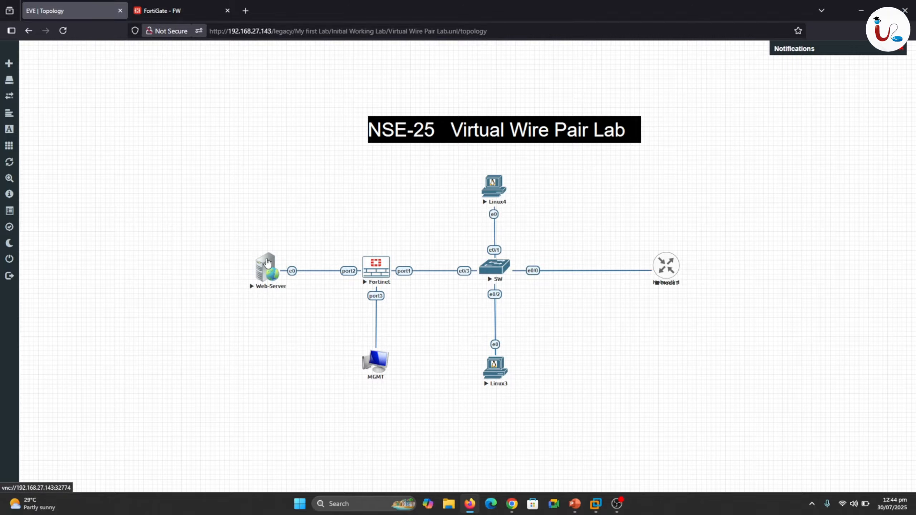
left_click(267, 263)
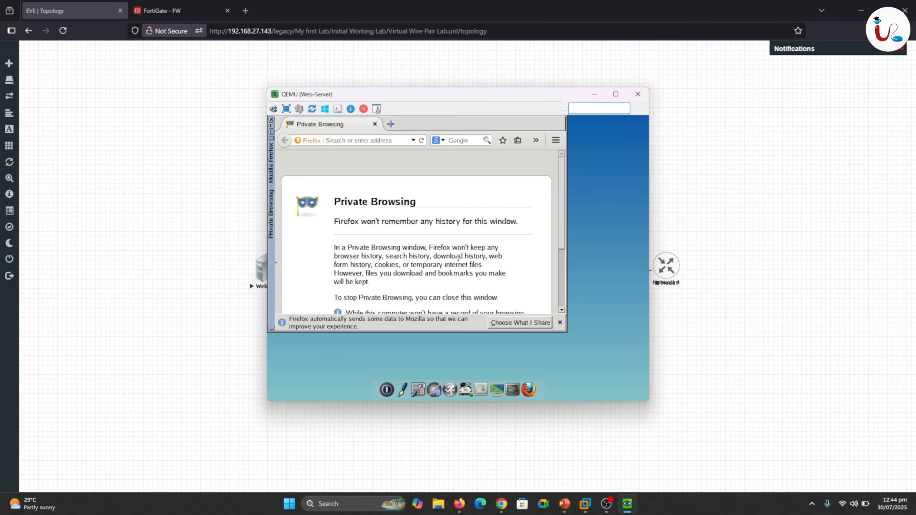
left_click(420, 389)
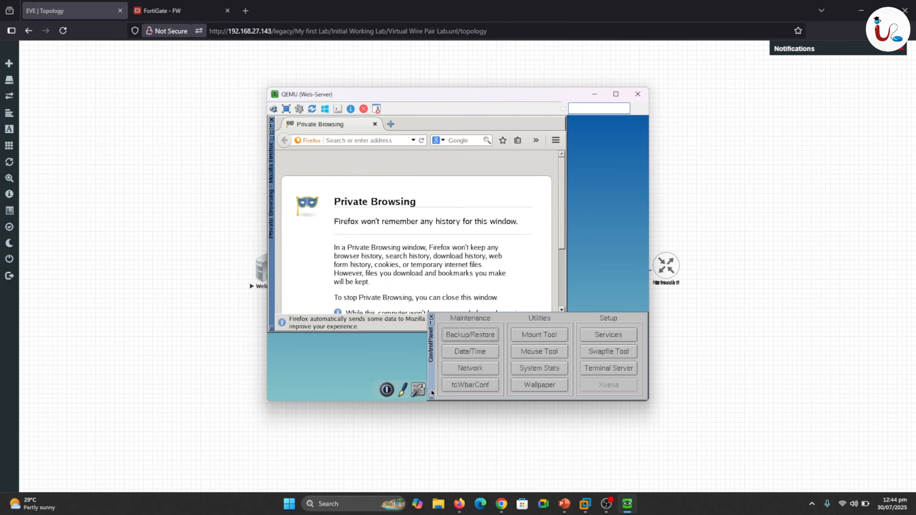
left_click(465, 369)
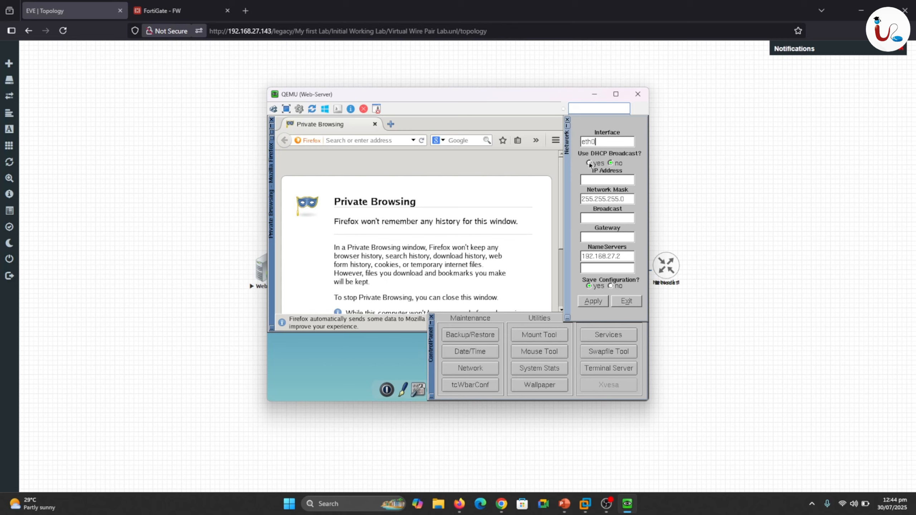
left_click(590, 164)
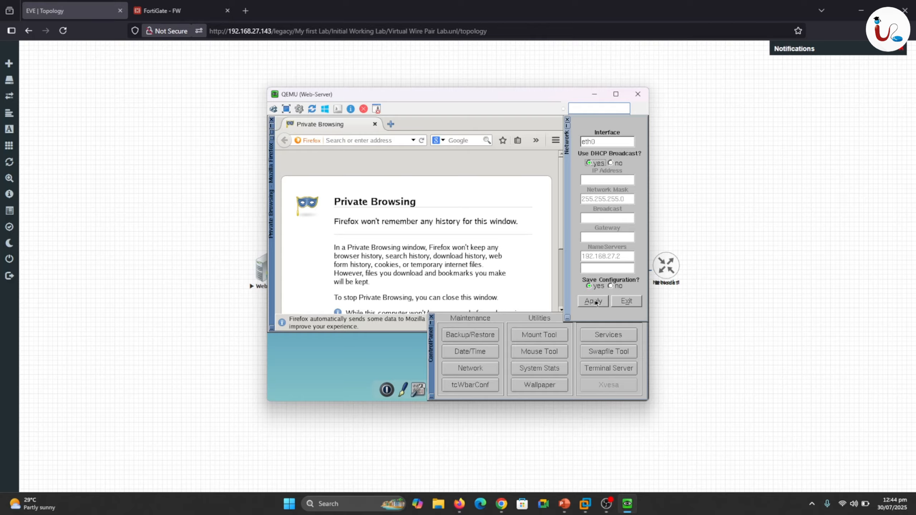
left_click(595, 302)
left_click(611, 163)
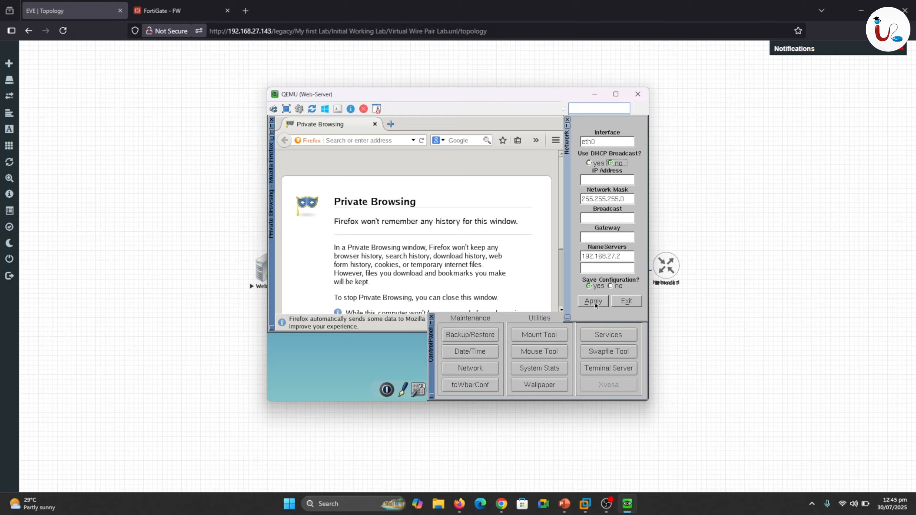
left_click(595, 302)
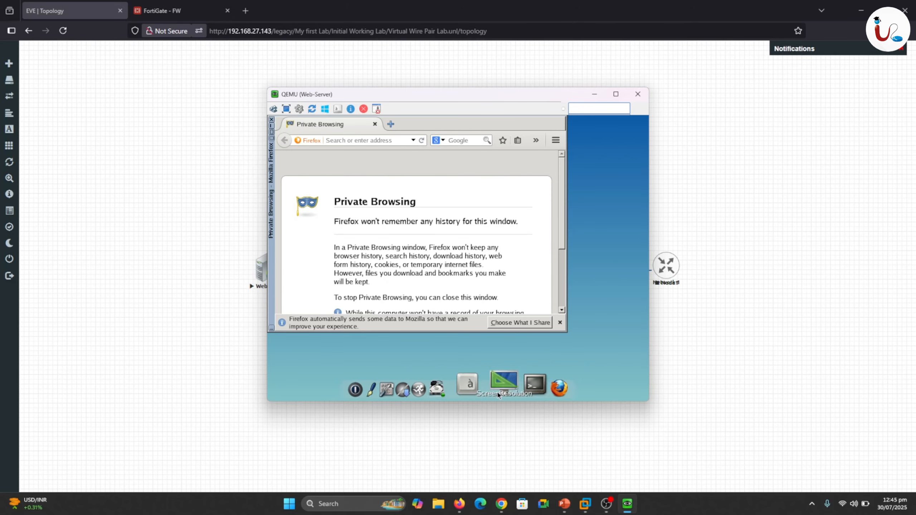
Run ifconfig in a Web-Server terminal to check the IP address of eth0.
left_click(516, 384)
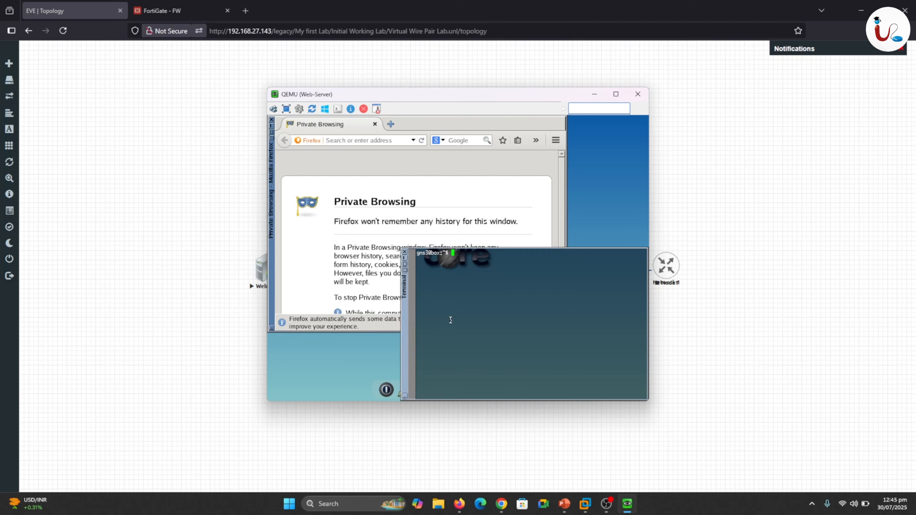
type("ifconfig")
key("Return")
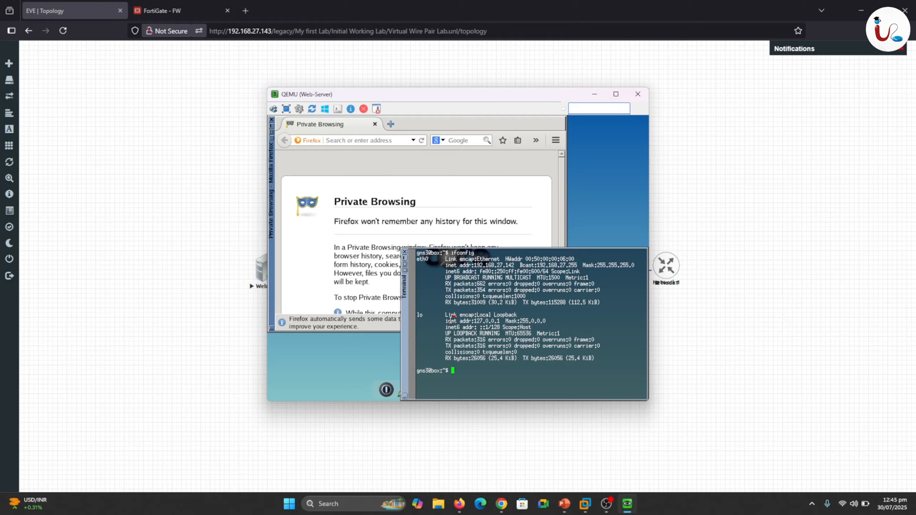
left_click_drag(491, 273, 504, 269)
key("Escape")
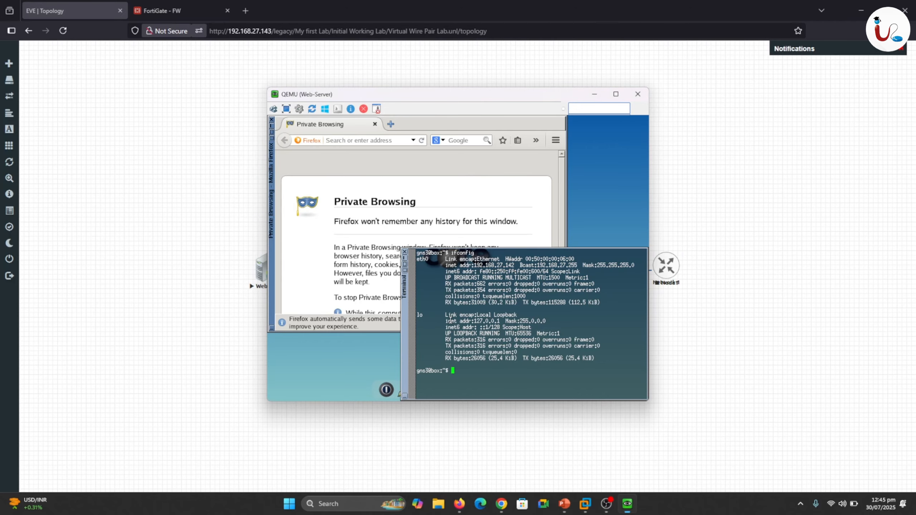
Load localhost in the Web-Server's browser to check its web page.
left_click(349, 140)
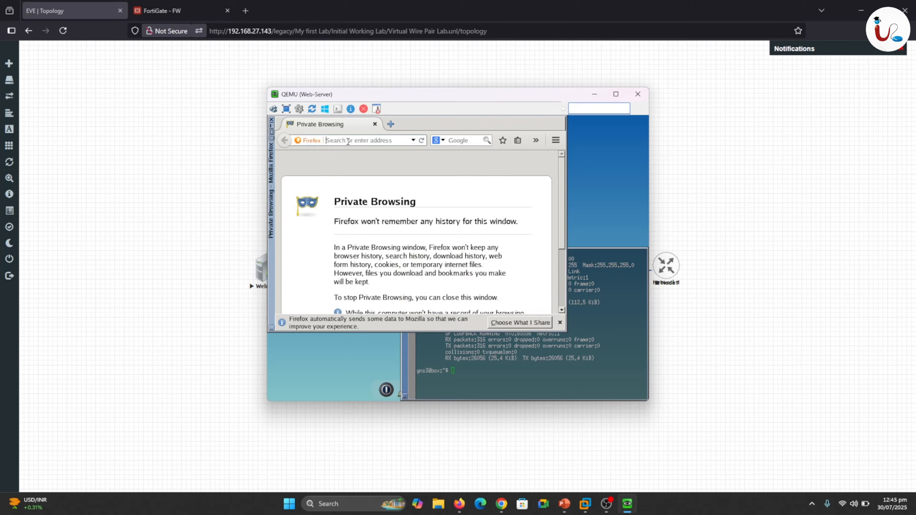
type("loc")
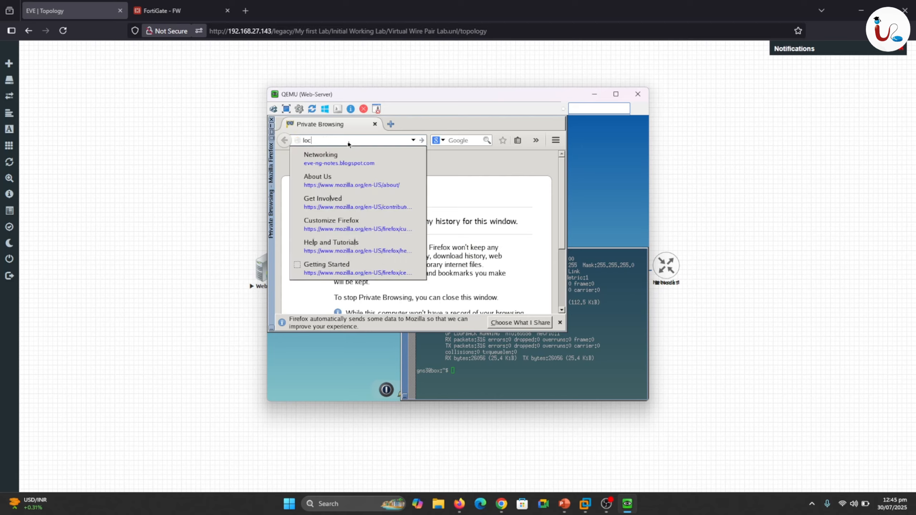
type("alhost")
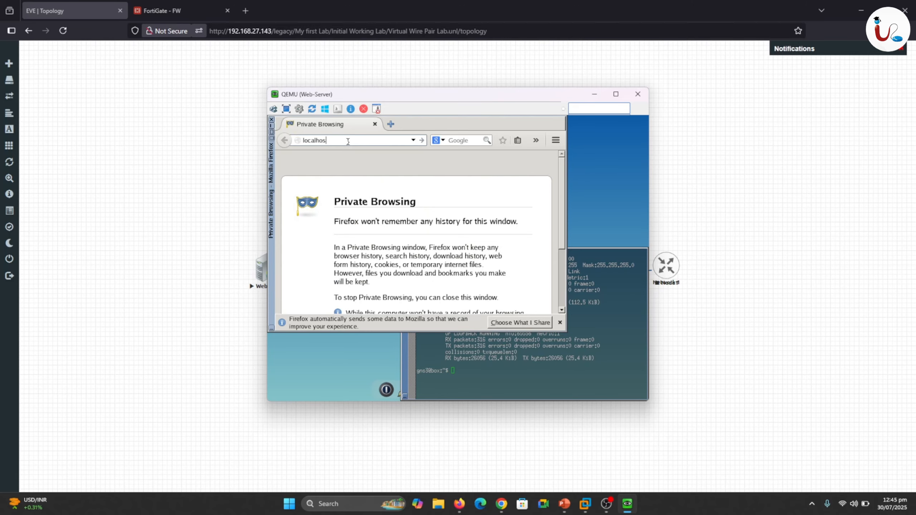
key("Return")
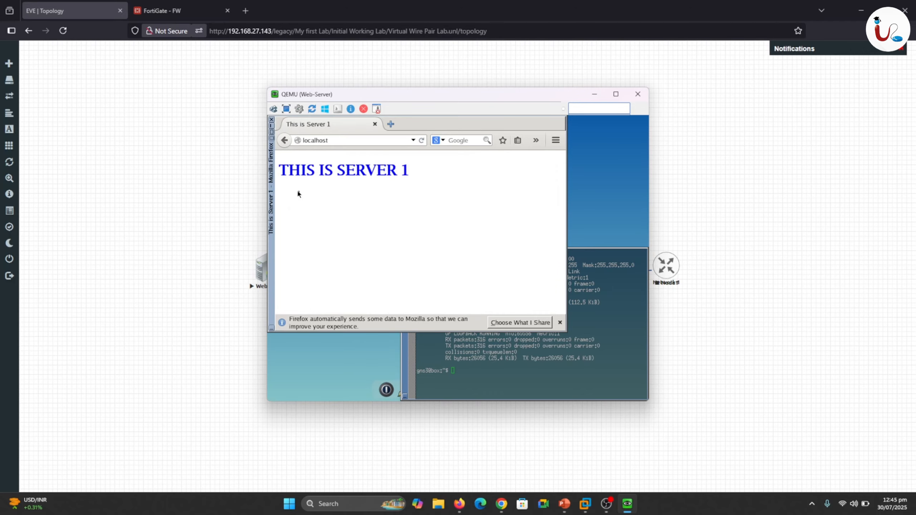
left_click_drag(290, 190, 416, 186)
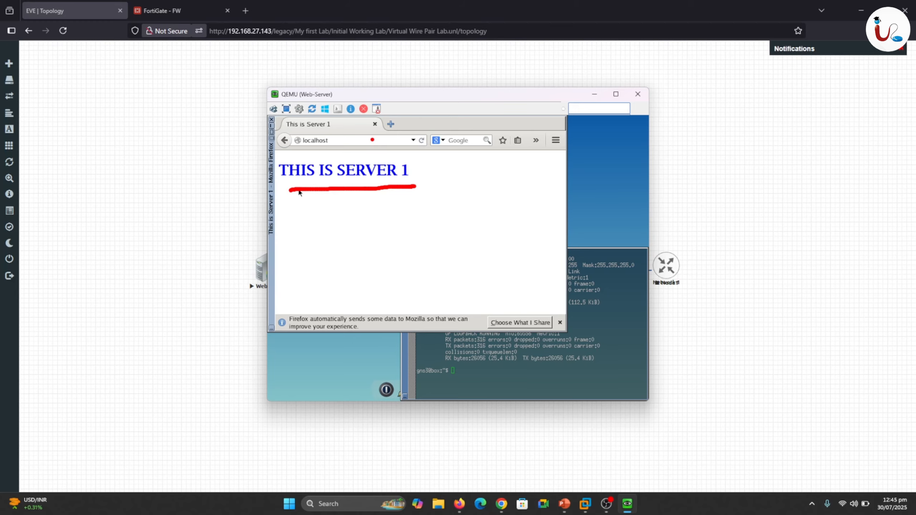
key("Escape")
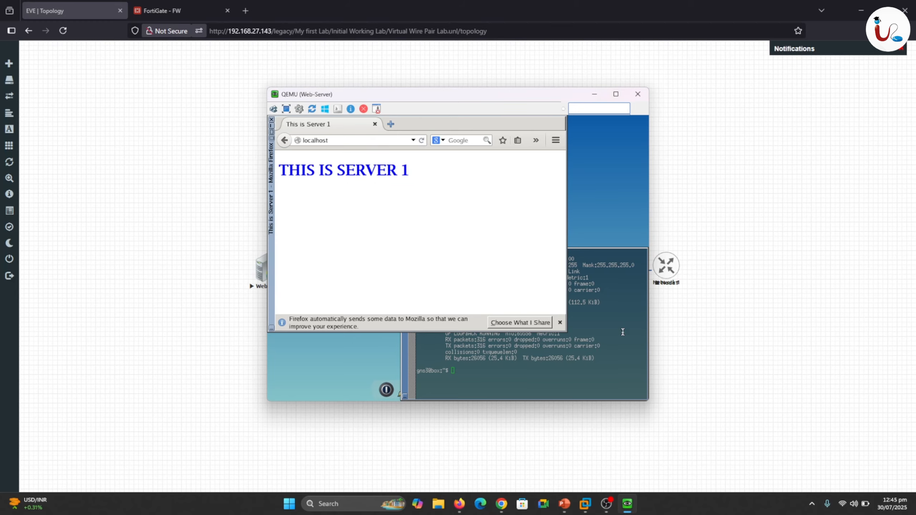
Minimize the Web-Server console, open Linux4, close its running ping terminal, and reconnect the wired-default network.
left_click(622, 332)
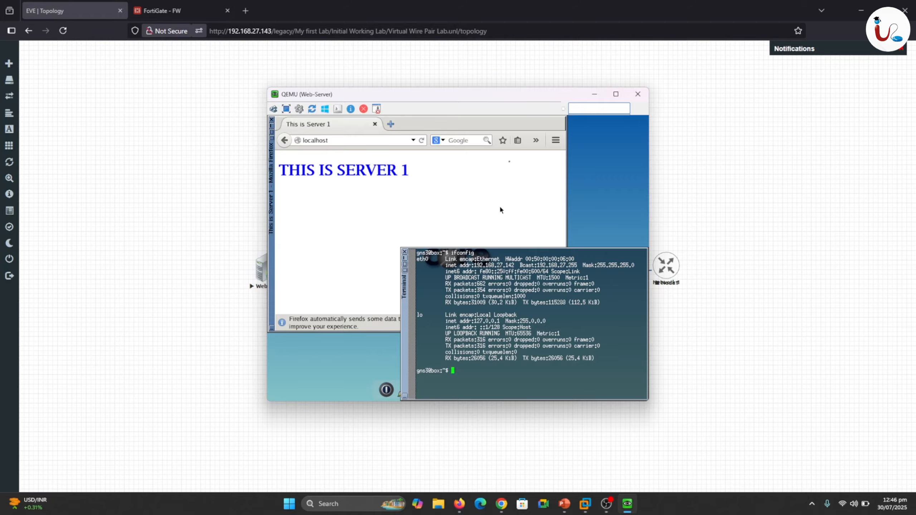
left_click(594, 95)
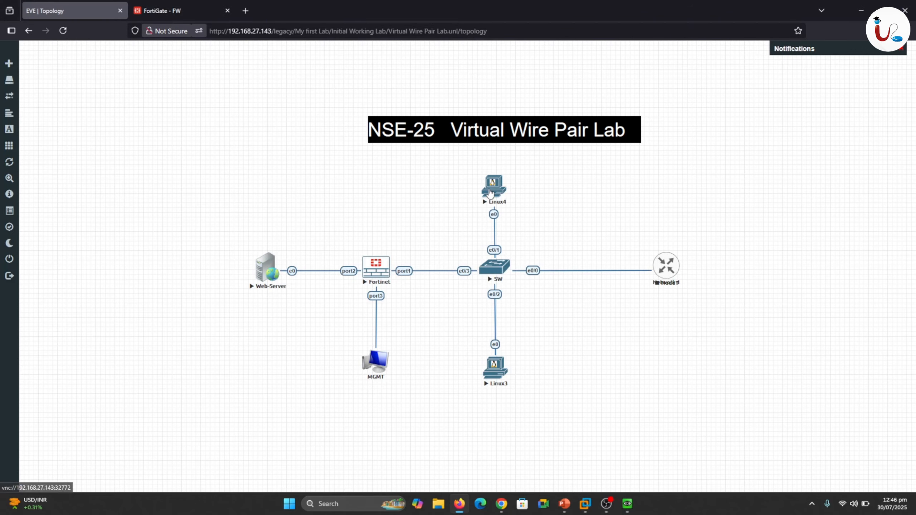
left_click(490, 192)
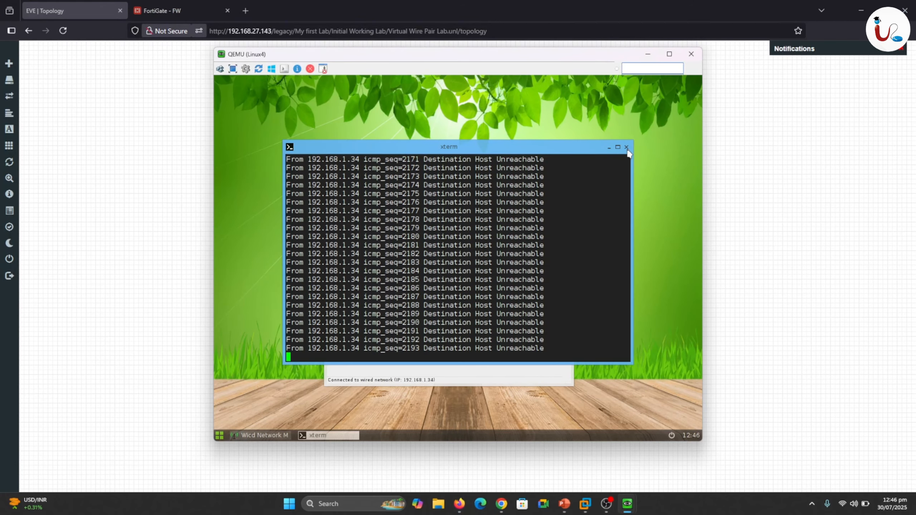
left_click(626, 147)
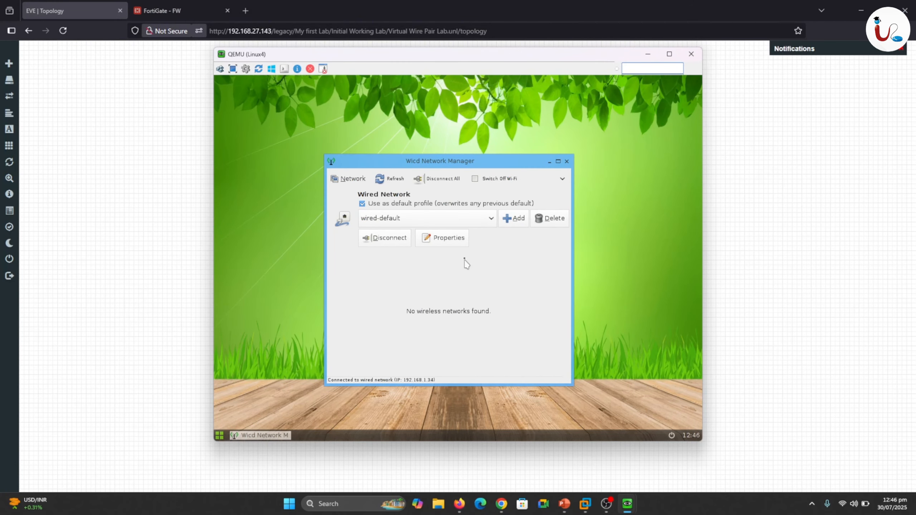
left_click(402, 241)
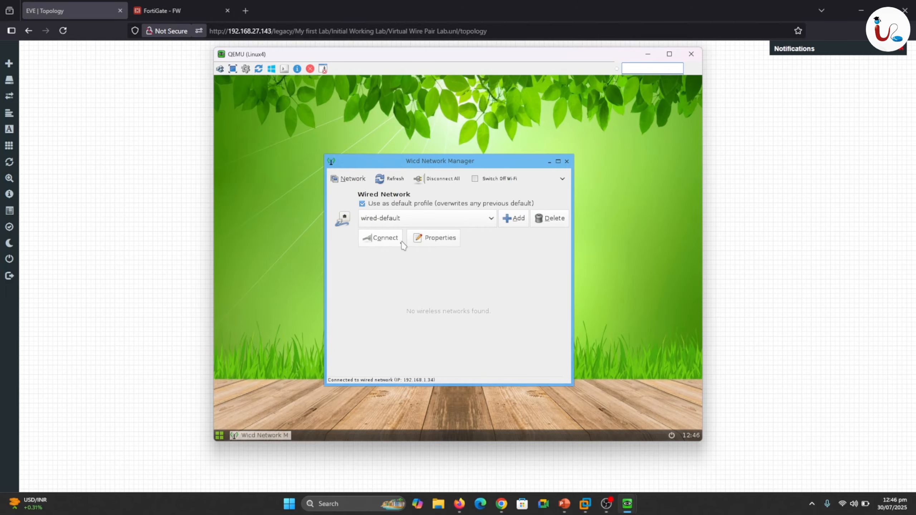
left_click(379, 239)
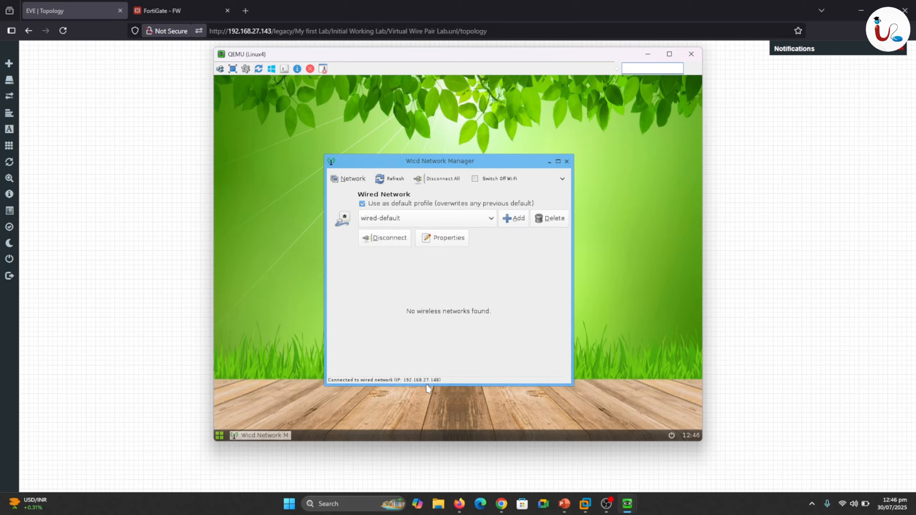
Ping 1.1.1.1 from a new Linux4 terminal and stop it after a few replies.
right_click(393, 129)
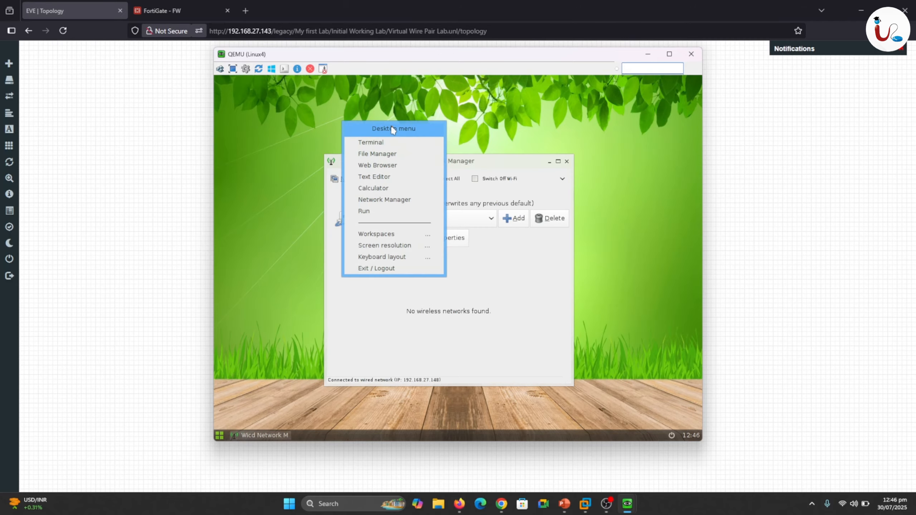
left_click(381, 143)
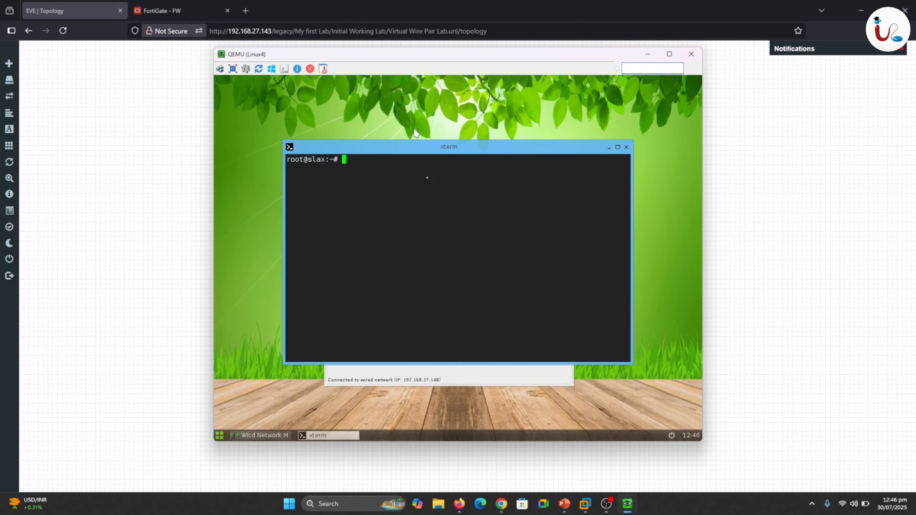
type("ping 1.1.1.1")
key("Return")
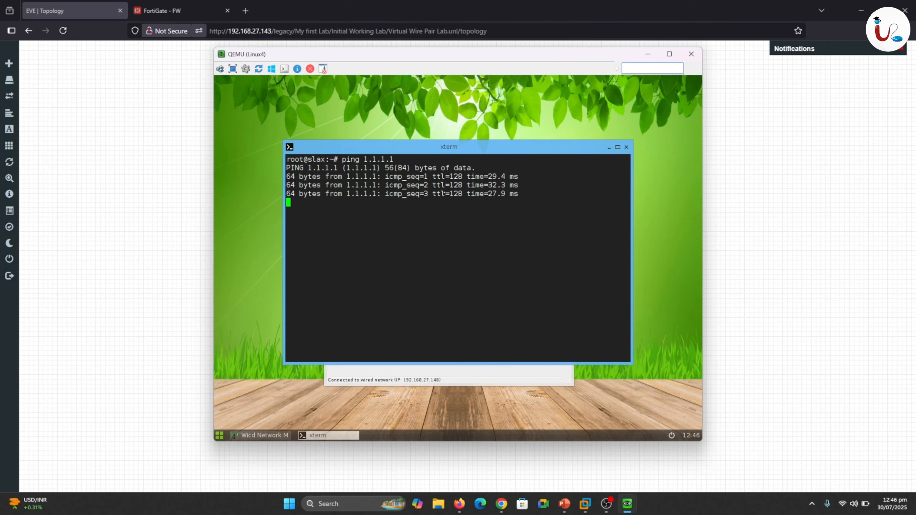
key("ctrl+c")
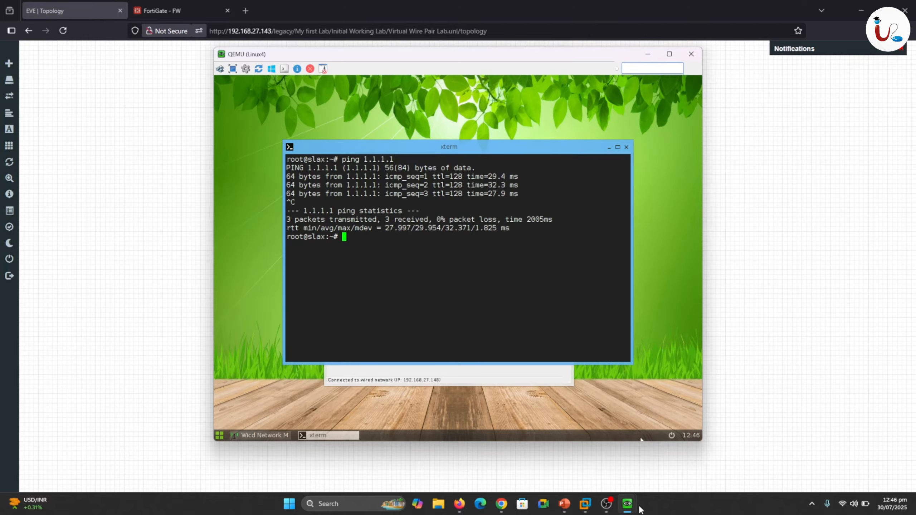
Recheck the Web-Server's IP address in its terminal, then minimize both the Linux4 and Web-Server consoles.
mouse_move(631, 508)
left_click(607, 474)
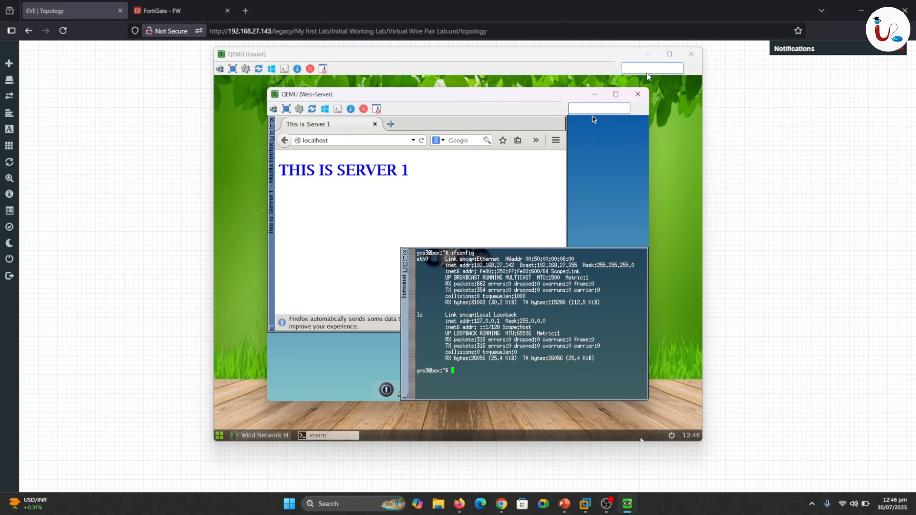
left_click(647, 54)
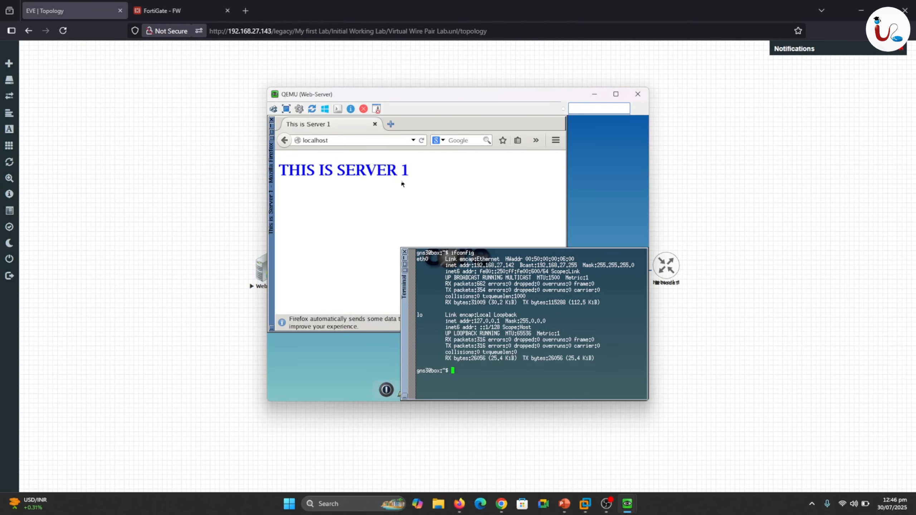
mouse_move(627, 506)
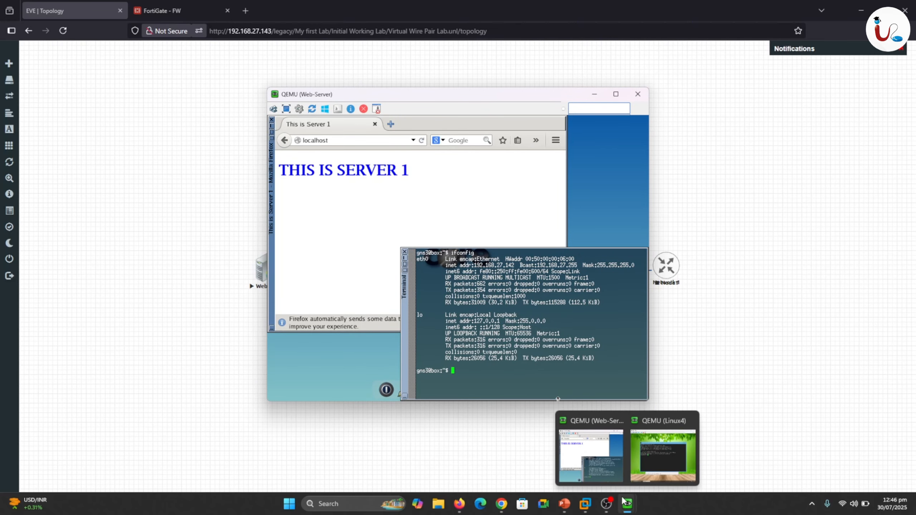
left_click(659, 451)
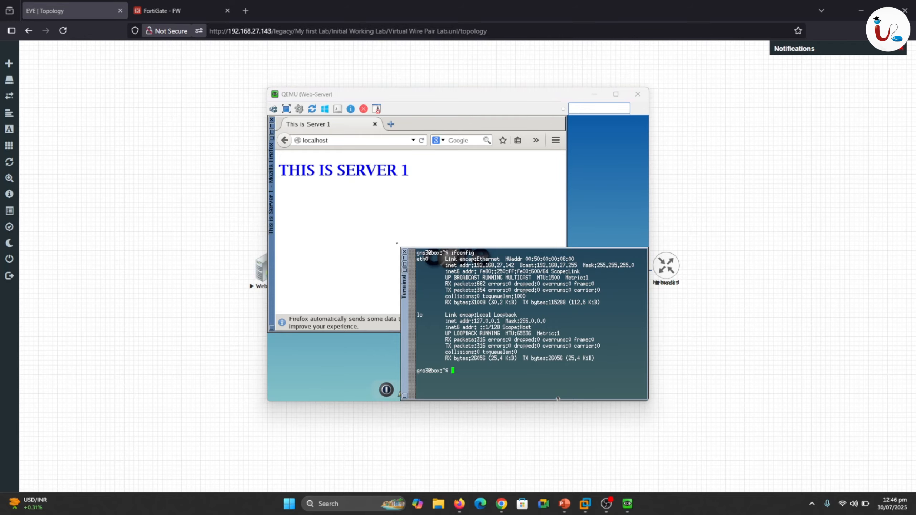
mouse_move(627, 505)
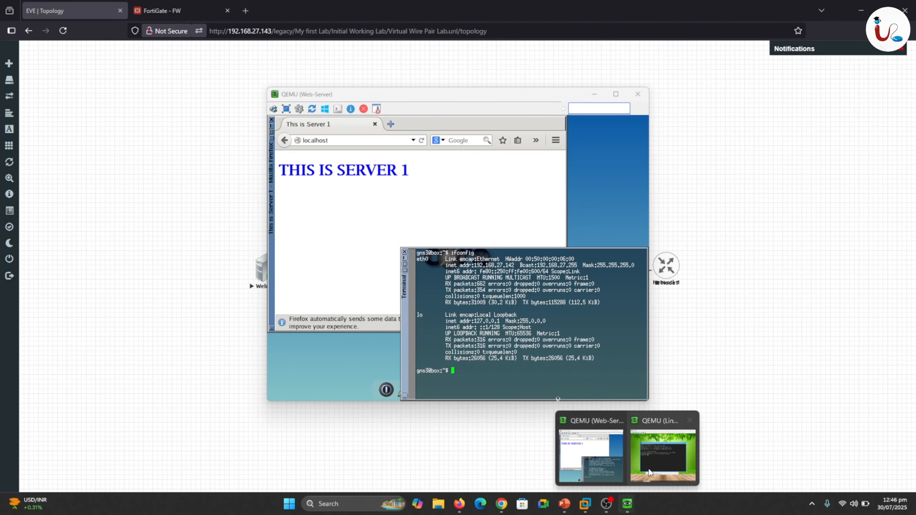
left_click(656, 466)
left_click(594, 94)
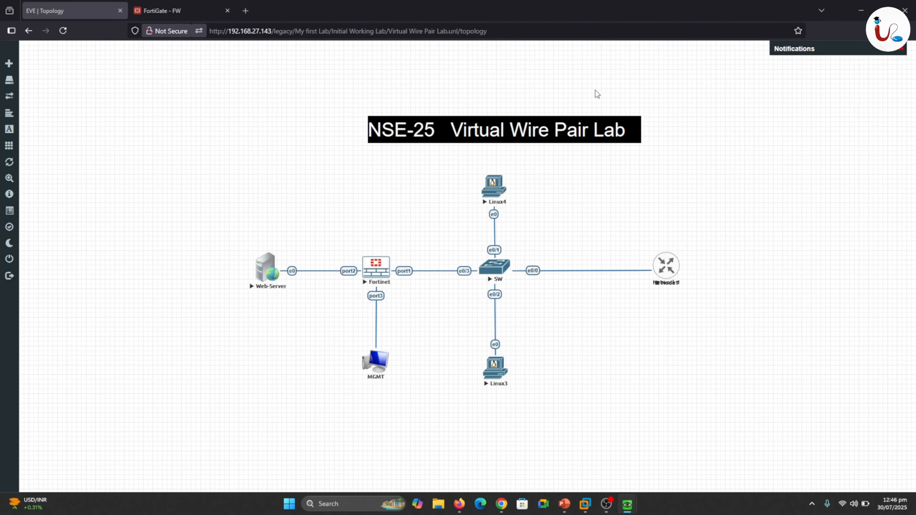
Bring up the Linux4 console, close its terminal, and open its web browser.
mouse_move(626, 505)
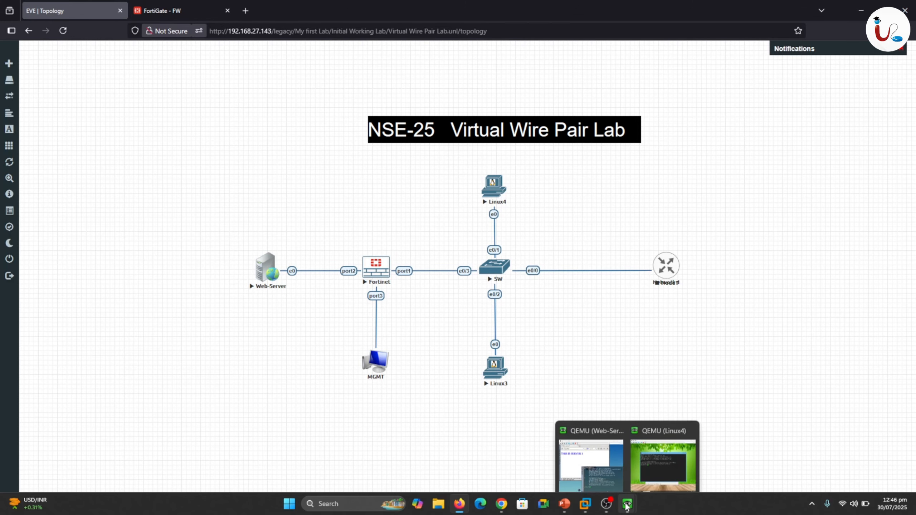
left_click(657, 448)
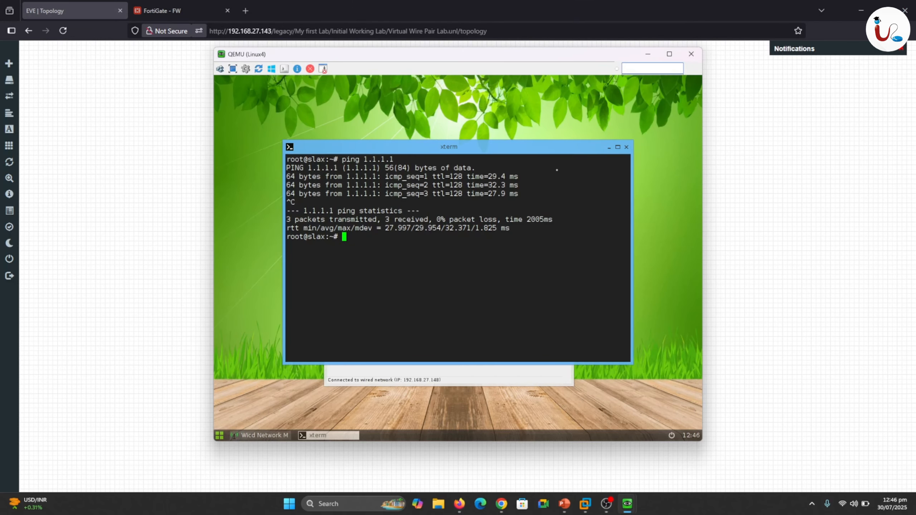
left_click(626, 146)
right_click(525, 111)
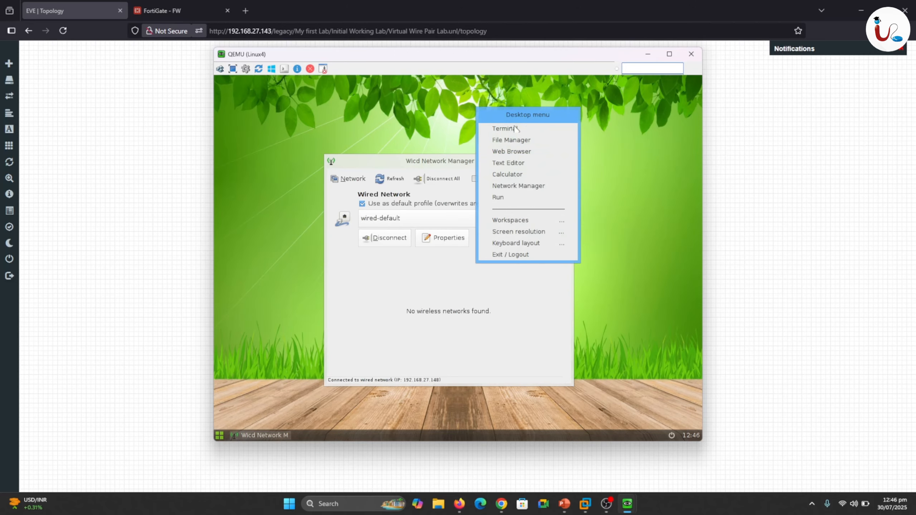
left_click(505, 153)
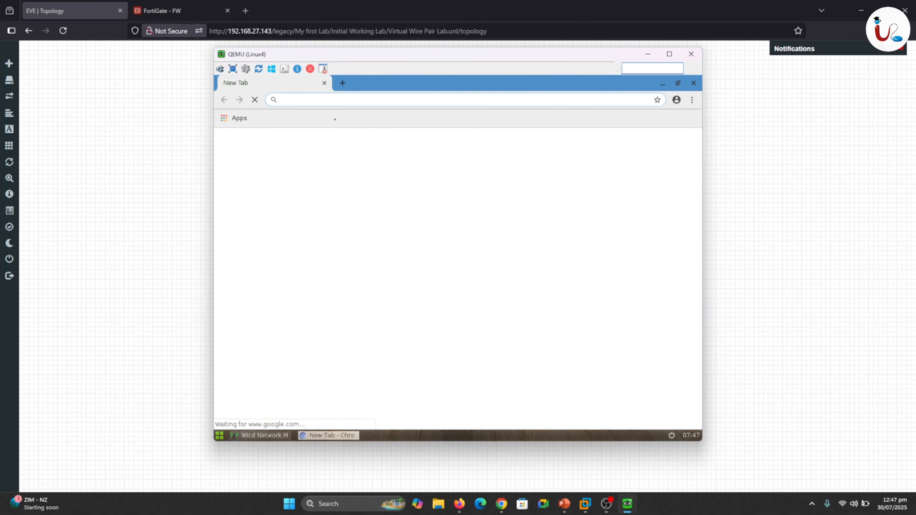
Load the Web-Server's page at 192.168.27.142 in Linux4's browser, and minimize the Linux4 console.
type("192.1")
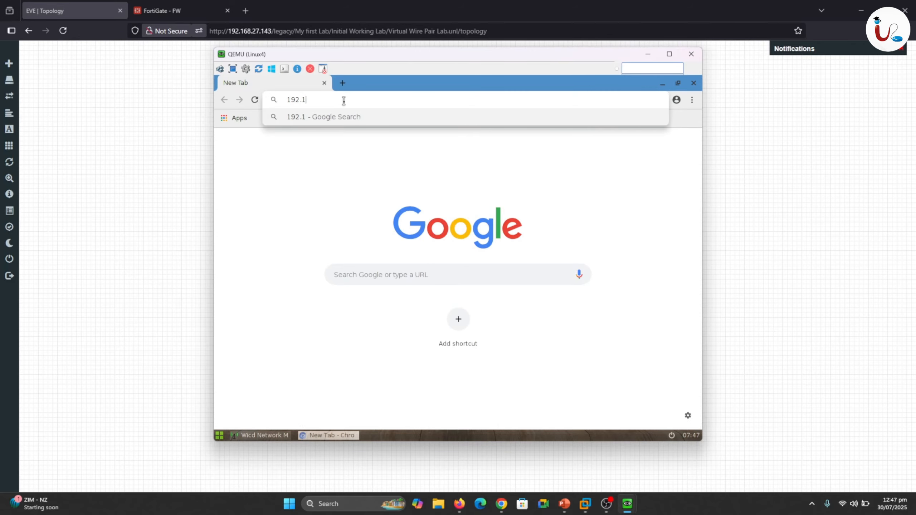
type("68.")
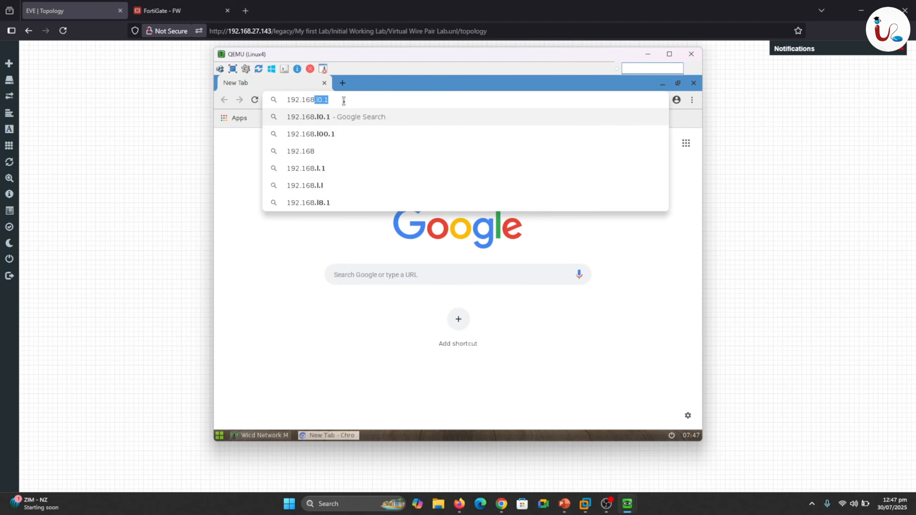
type("27.142")
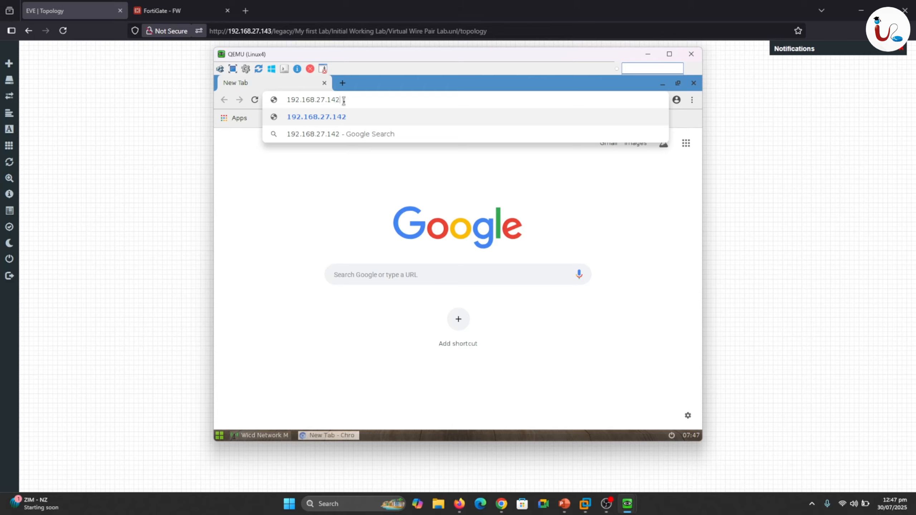
key("Return")
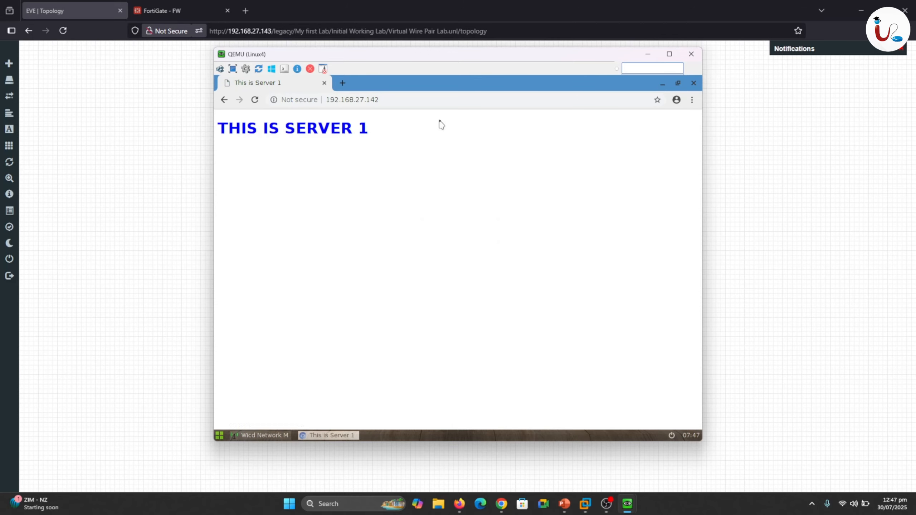
left_click(648, 56)
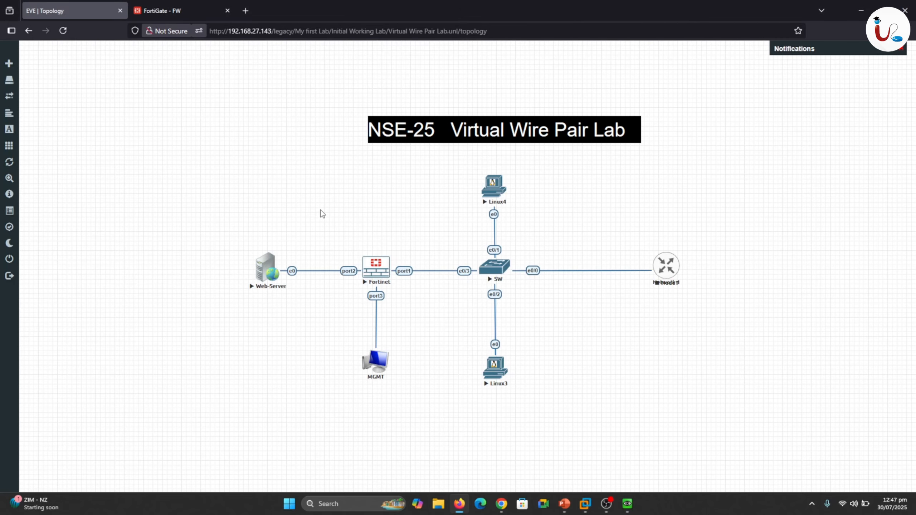
Bring up the Web-Server console and load daraz in a new tab of its browser.
mouse_move(281, 255)
left_mouse_down()
mouse_move(368, 234)
mouse_move(604, 256)
left_mouse_up()
mouse_move(626, 501)
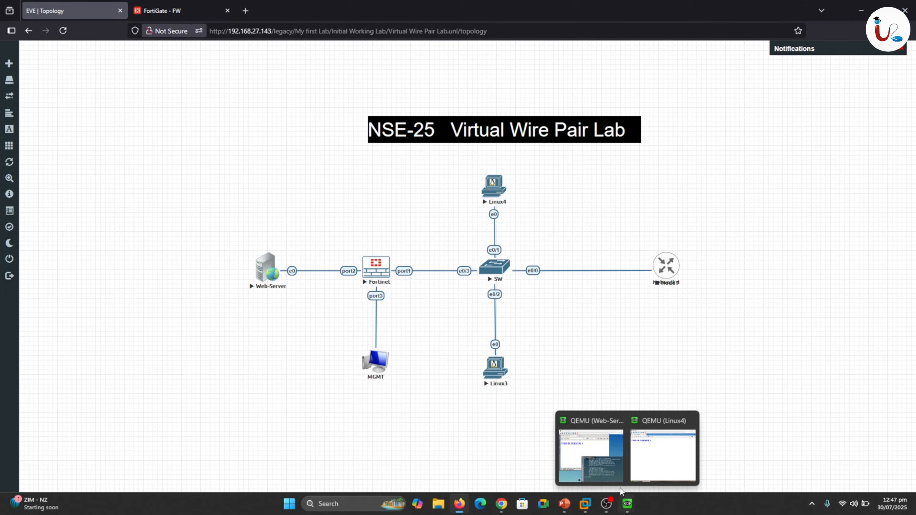
left_click(591, 456)
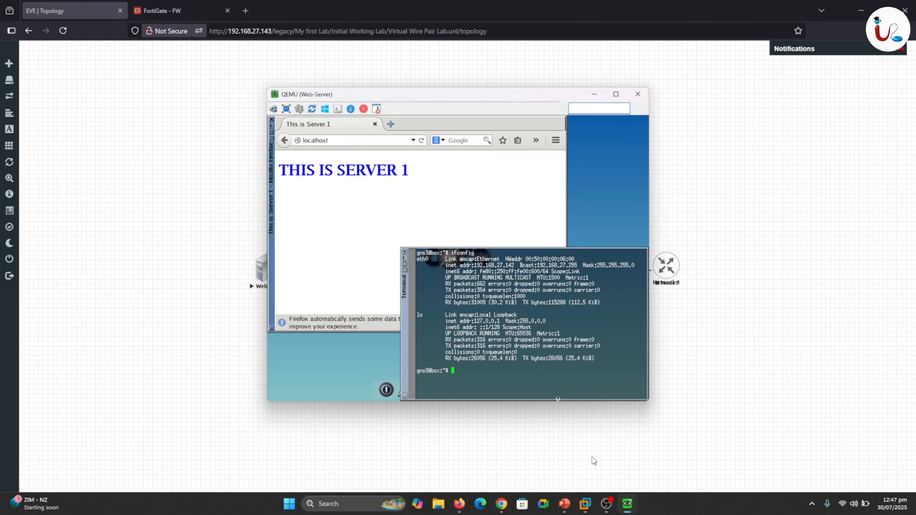
left_click(391, 125)
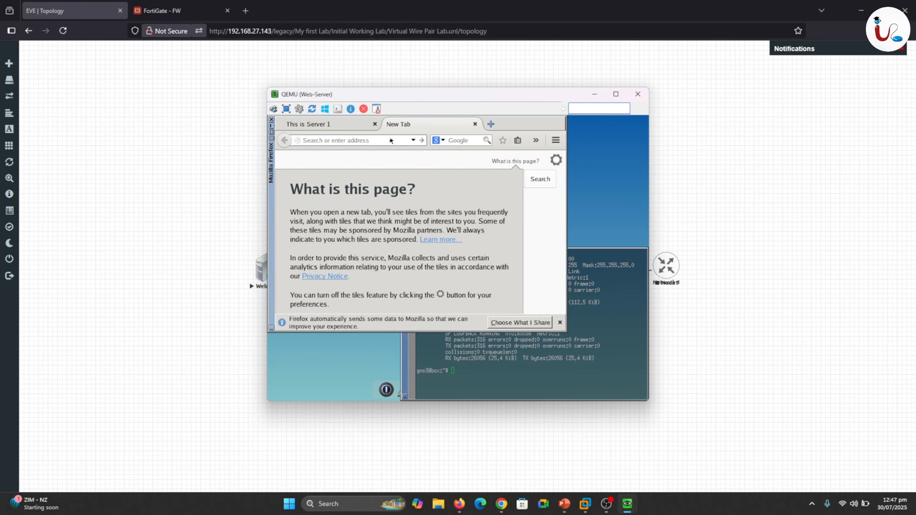
left_click(390, 139)
type("d")
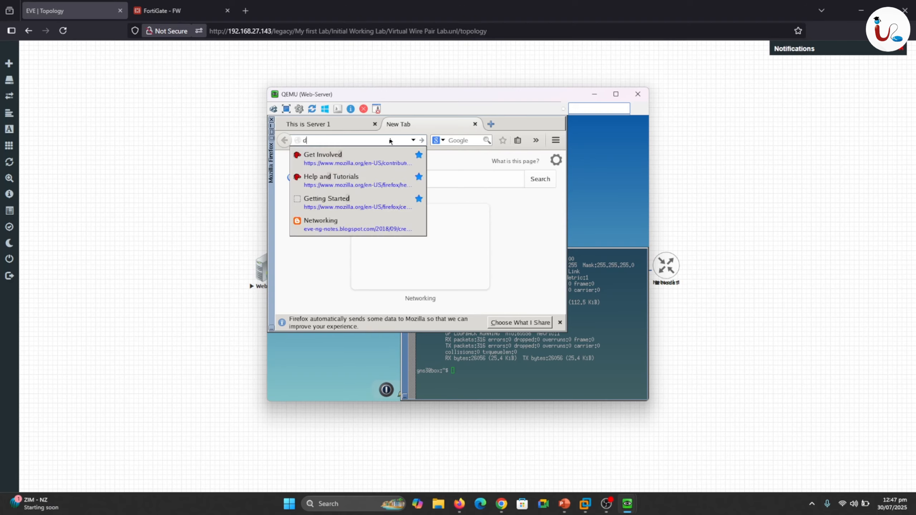
type("araz")
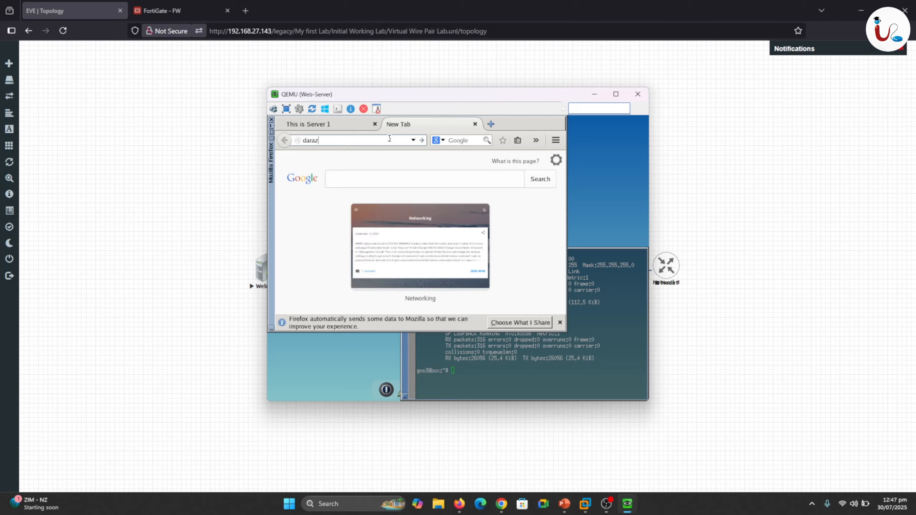
key("Return")
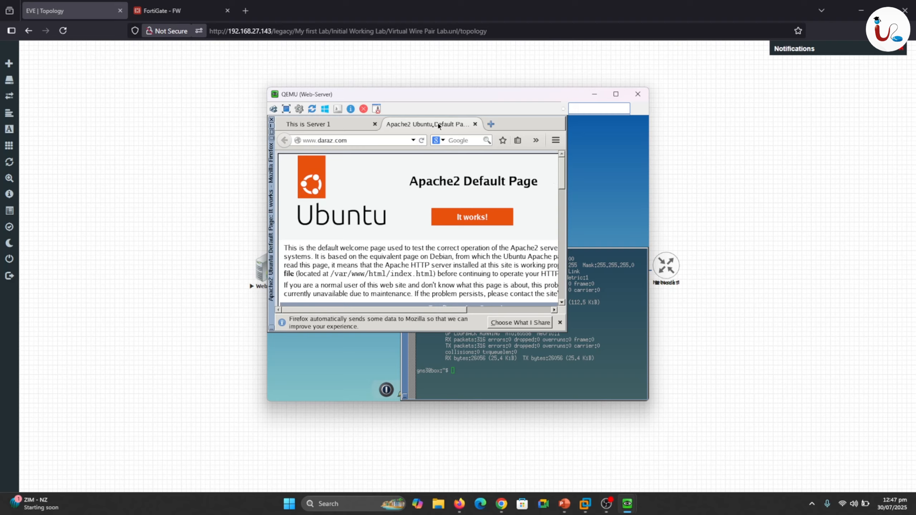
Search for google in the Web-Server's browser to test internet access, and minimize the console.
left_click(384, 140)
type("google")
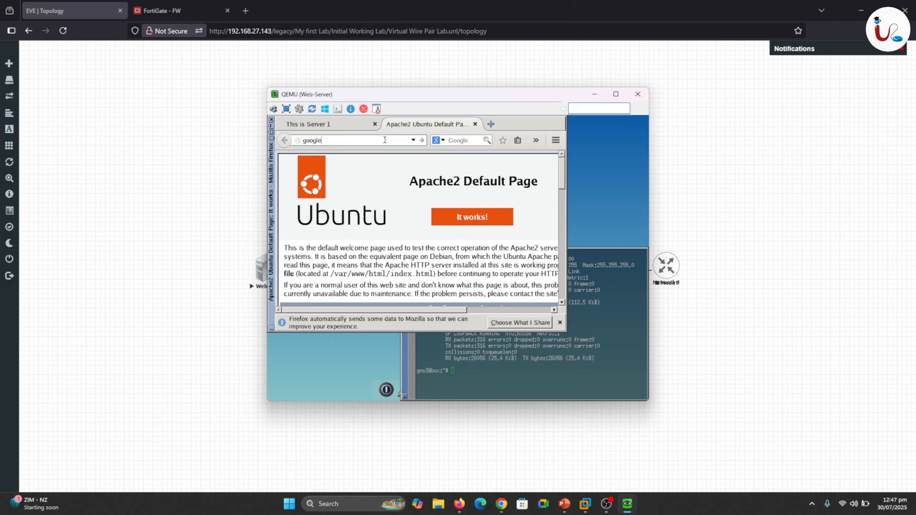
key("Return")
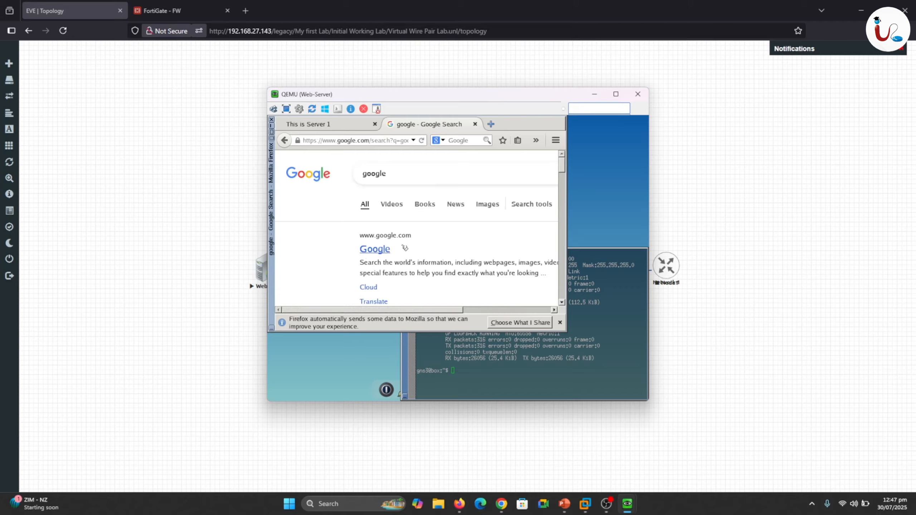
left_click(594, 97)
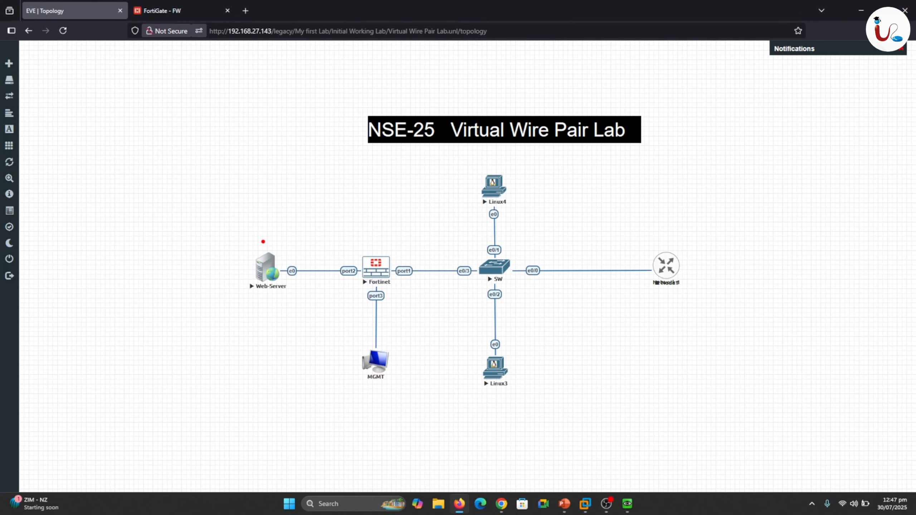
left_click_drag(272, 250, 641, 264)
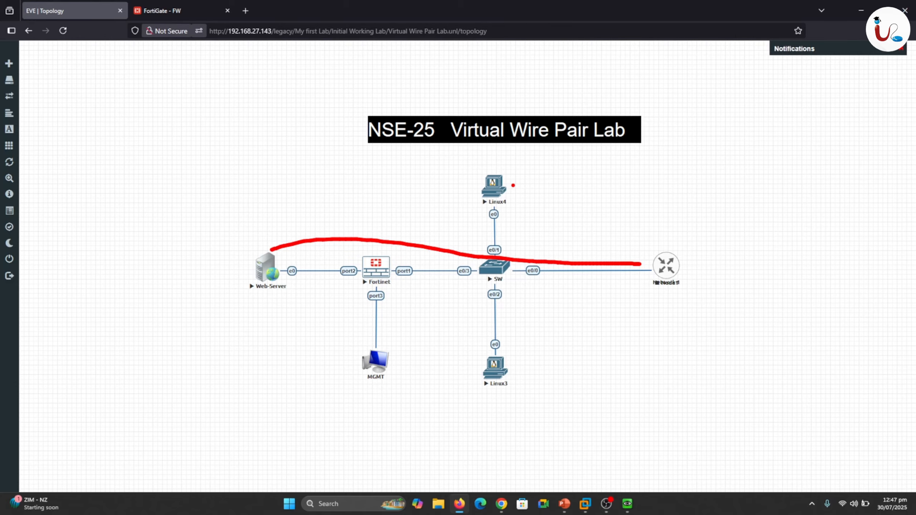
mouse_move(514, 186)
left_mouse_down()
mouse_move(496, 228)
mouse_move(563, 287)
mouse_move(647, 287)
mouse_move(671, 278)
left_mouse_up()
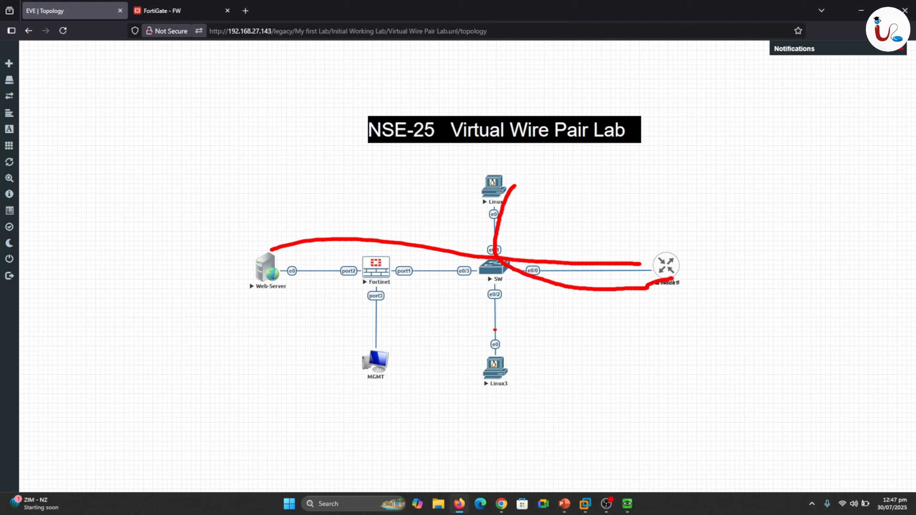
mouse_move(481, 202)
left_mouse_down()
mouse_move(459, 219)
mouse_move(286, 271)
left_mouse_up()
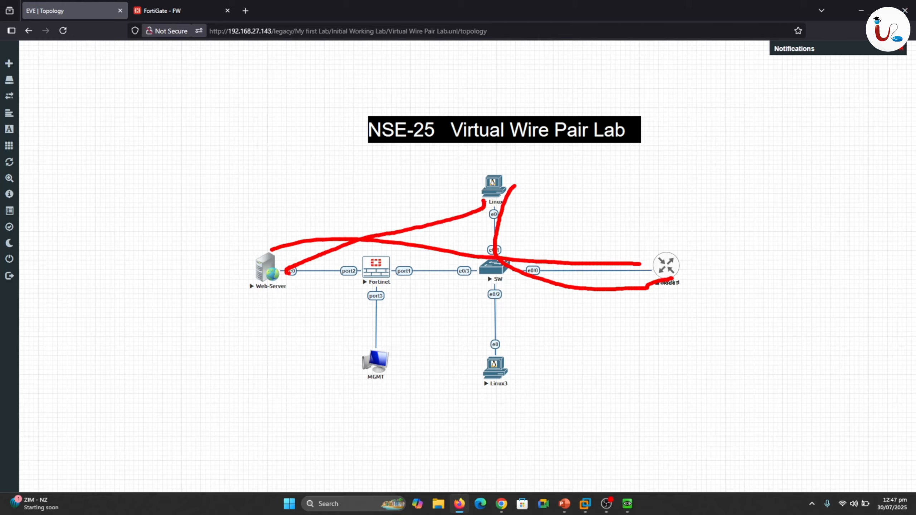
key("Escape")
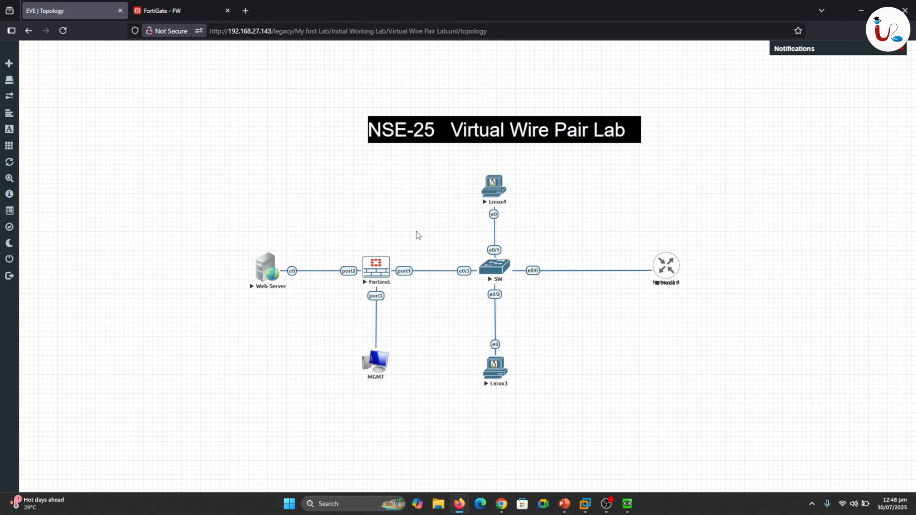
Switch to the FortiGate interface, open the FortiView Sources dashboard, and refresh it to check for traffic.
left_click(178, 5)
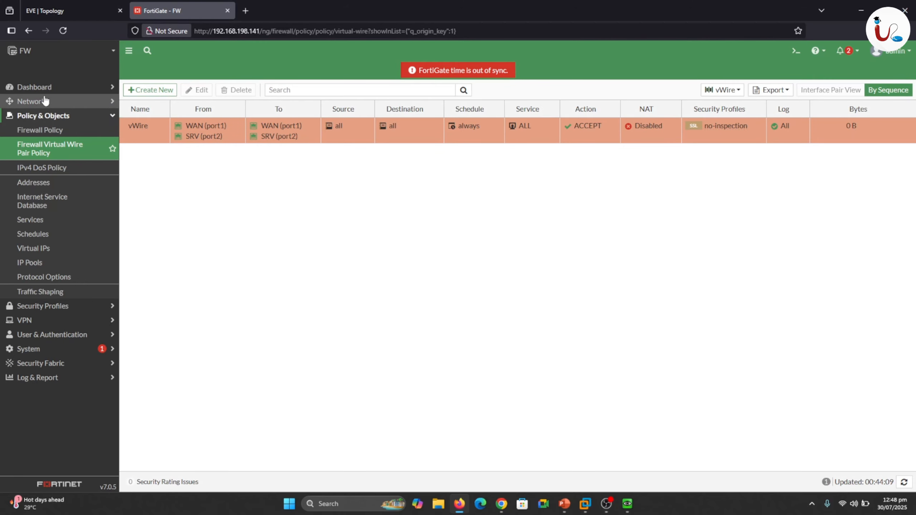
left_click(37, 87)
left_click(56, 173)
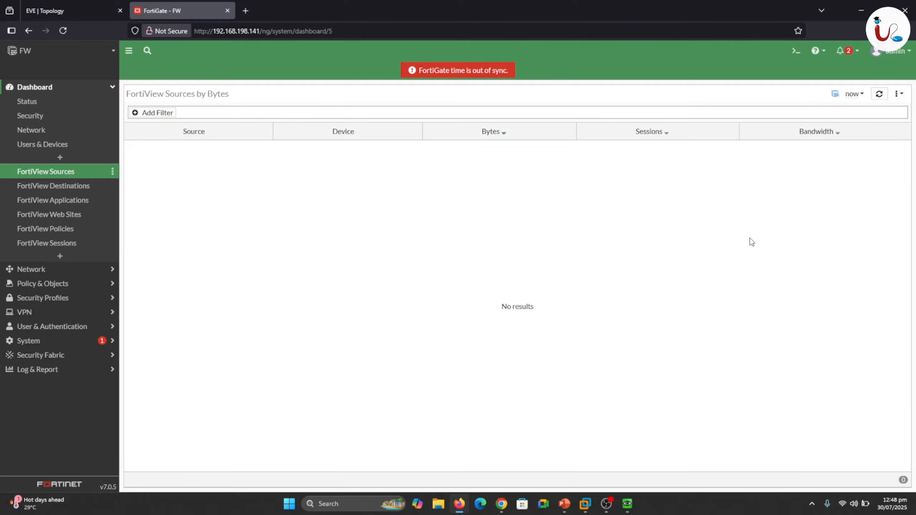
left_click(879, 102)
Return to the Web-Server's terminal, ping 1.1.1.1, and stop the ping after several replies.
left_click(54, 8)
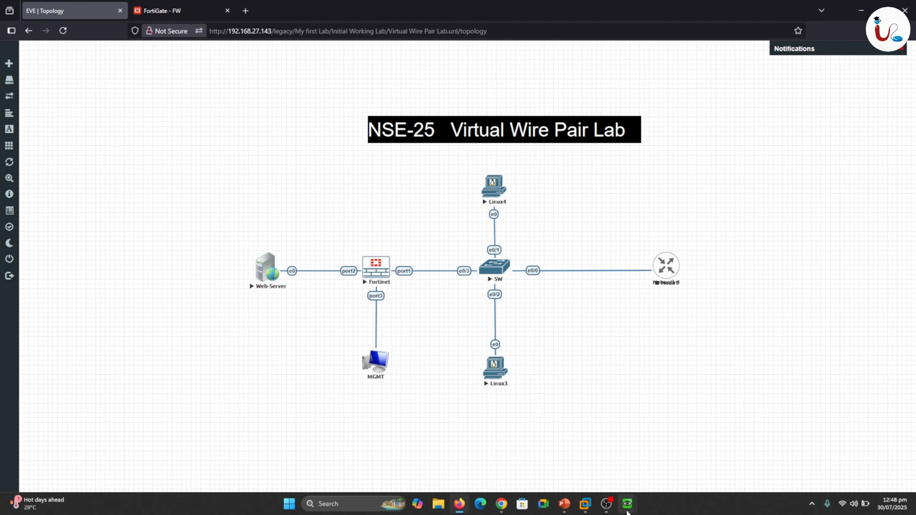
mouse_move(627, 503)
left_click(599, 462)
left_click(505, 368)
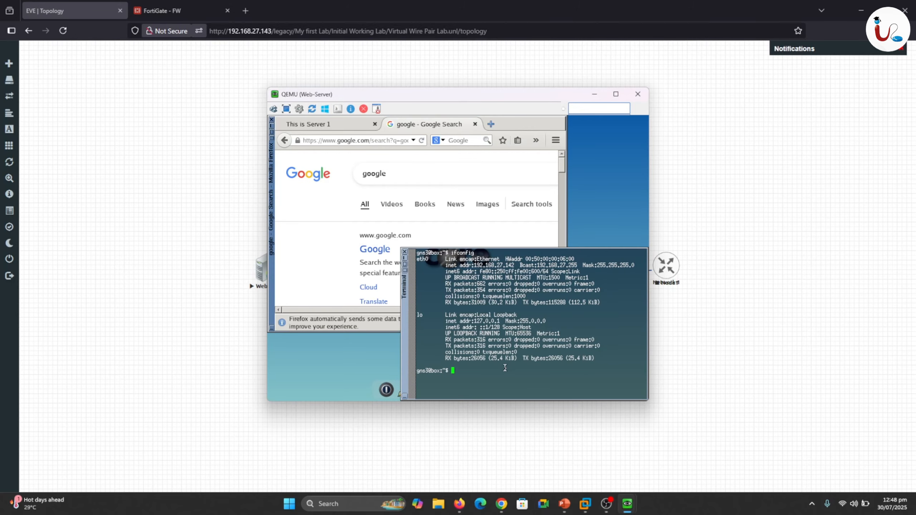
type("ping 1.1.1.1")
key("Return")
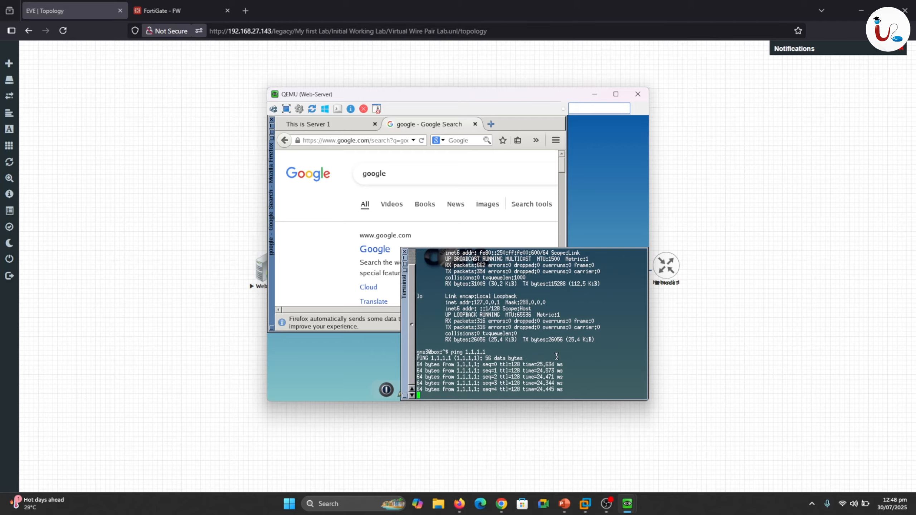
key("ctrl+c")
Start a continuous ping to 8.8.8.8 from the Web-Server's terminal.
type("pi")
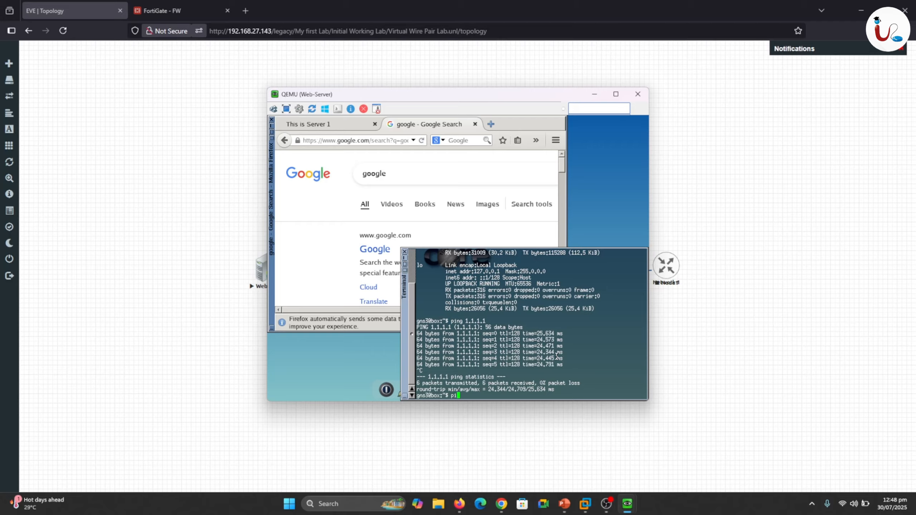
type("ng 8.8.8.8")
key("Return")
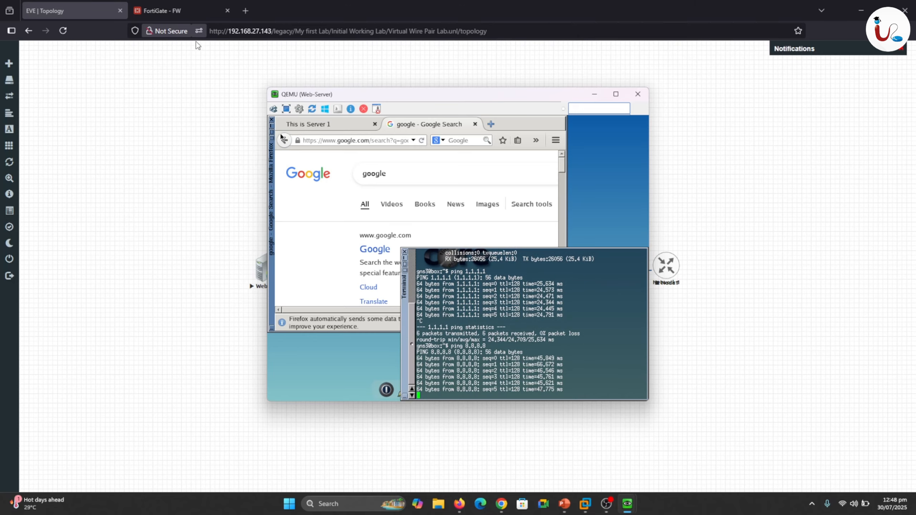
Refresh FortiView Sources on the FortiGate, and open the Forward Traffic log to examine the logged sessions.
left_click(192, 5)
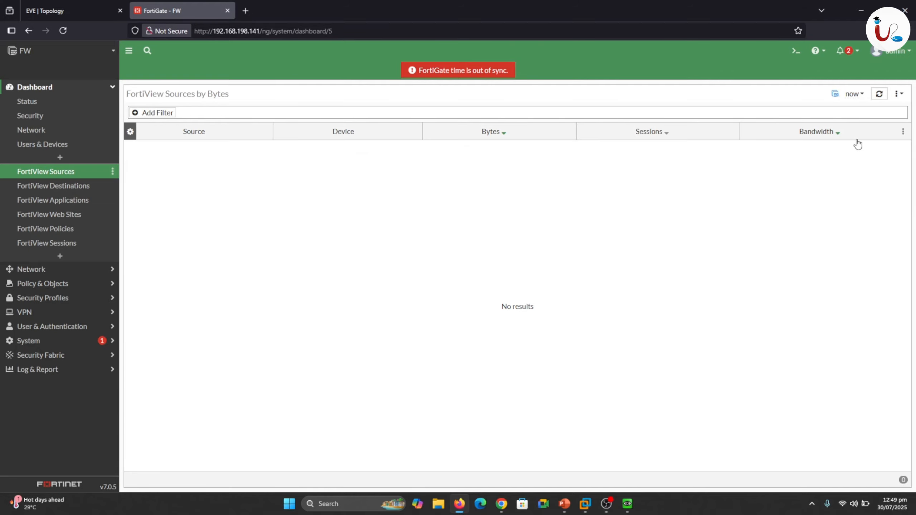
left_click(880, 94)
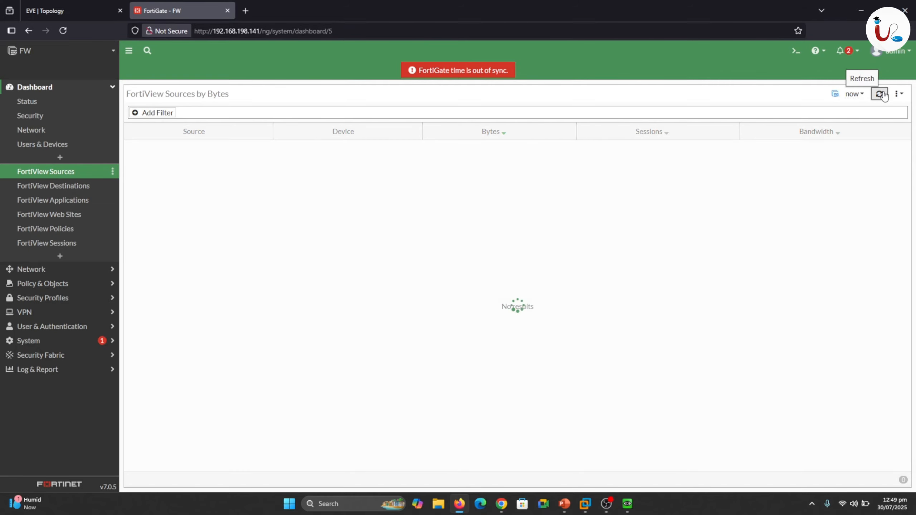
left_click(16, 370)
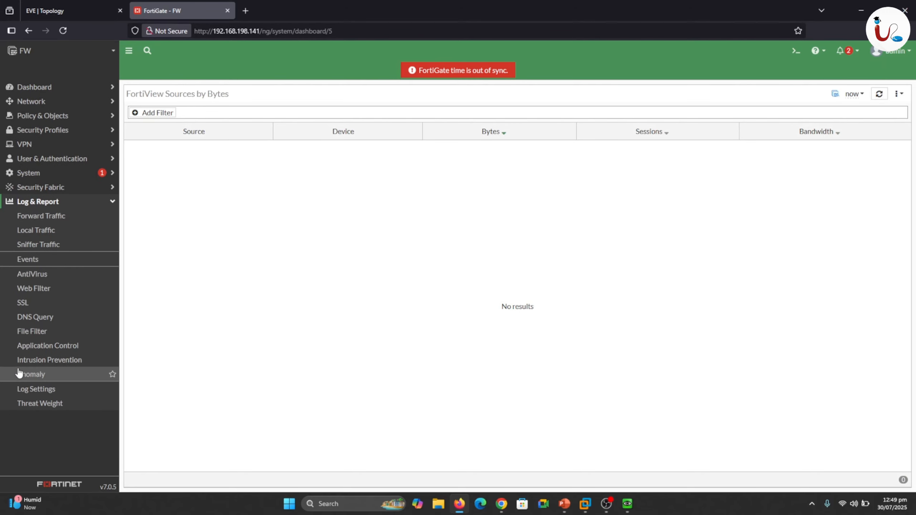
left_click(41, 216)
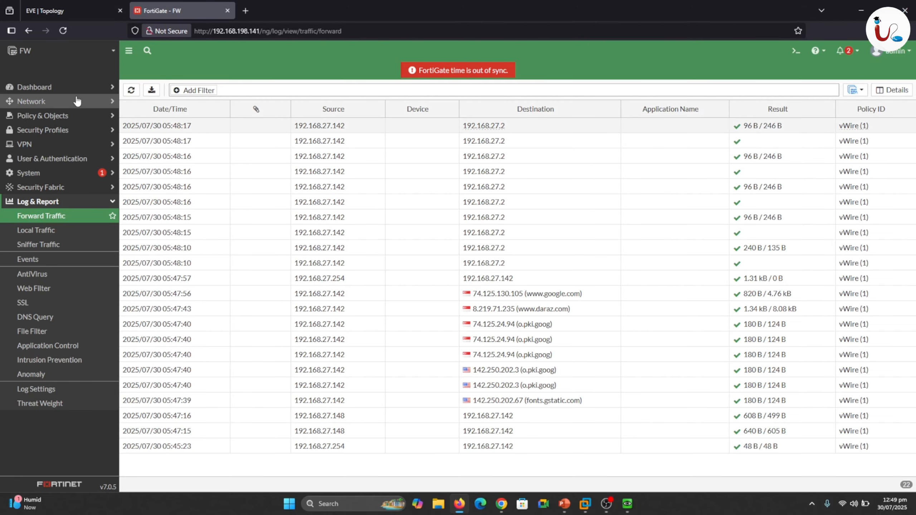
Open the FortiView Policies dashboard and examine the traffic matched by the vWire policy.
left_click(30, 88)
left_click(64, 228)
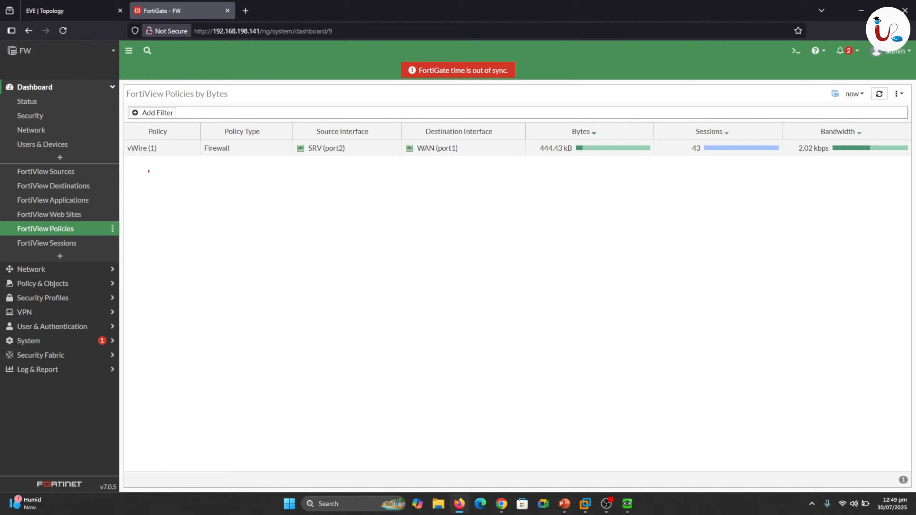
mouse_move(134, 165)
left_mouse_down()
mouse_move(160, 166)
mouse_move(146, 131)
mouse_move(126, 156)
left_mouse_up()
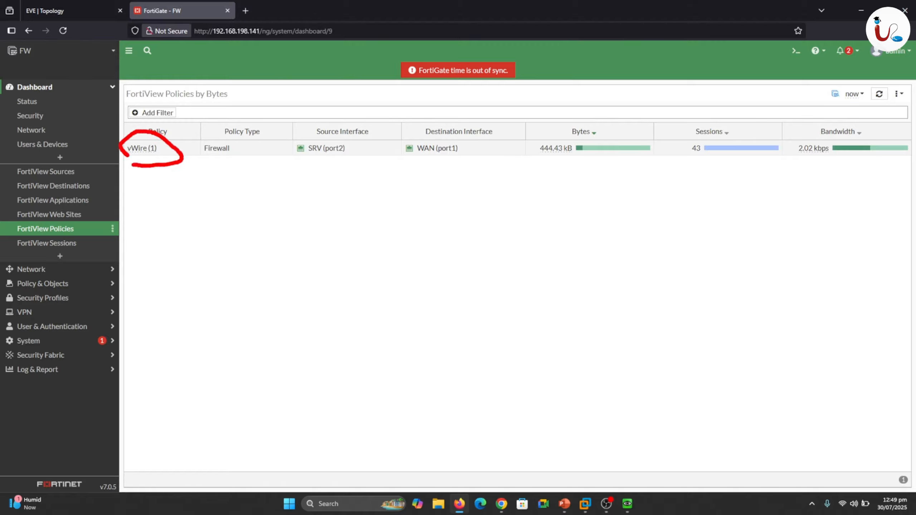
Open the FortiView Sessions dashboard, examine the sessions passing through the FortiGate, and compare them with the EVE lab topology.
left_click_drag(577, 163, 612, 145)
key("Escape")
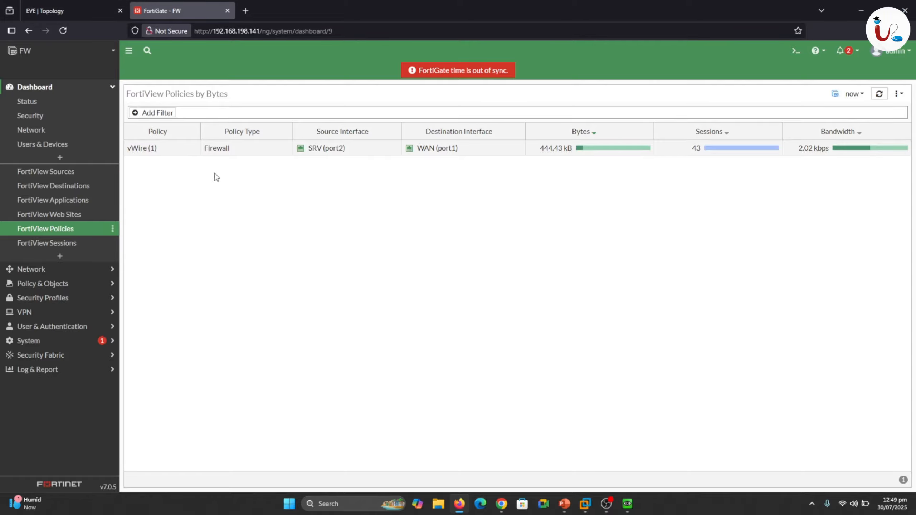
left_click(56, 175)
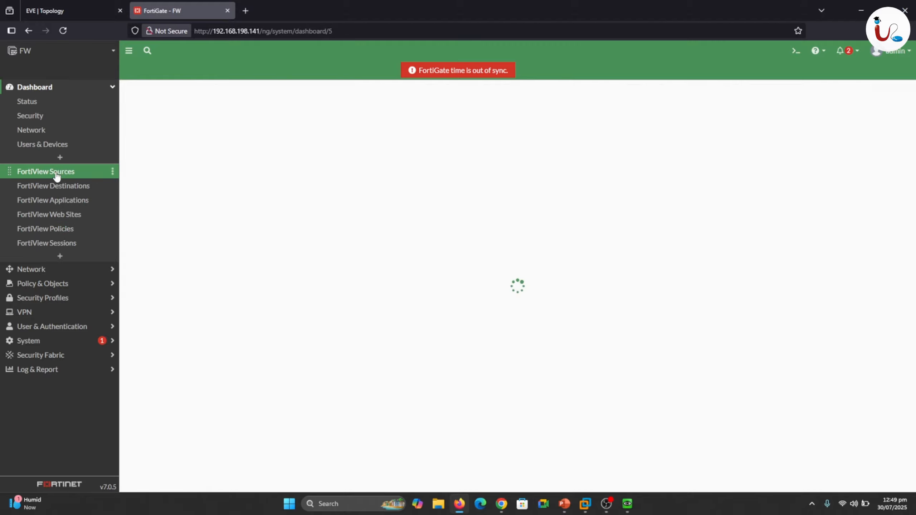
left_click(44, 248)
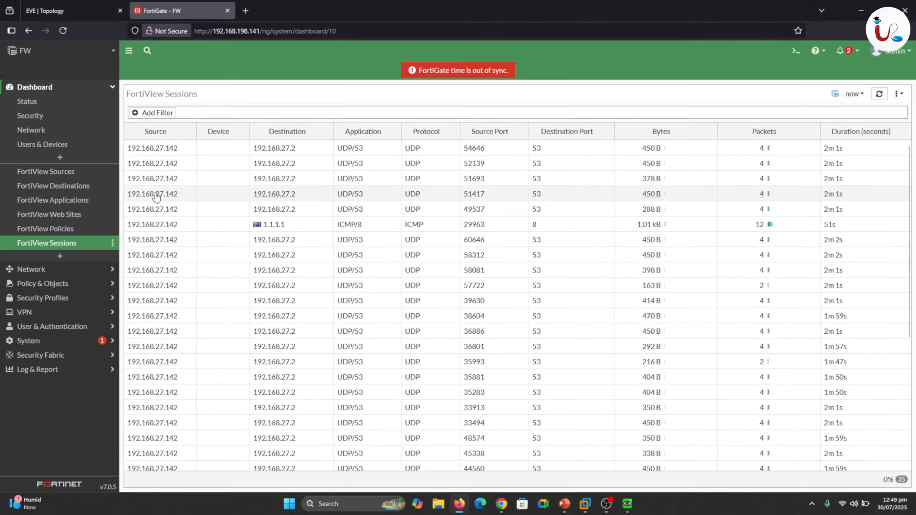
left_click(92, 9)
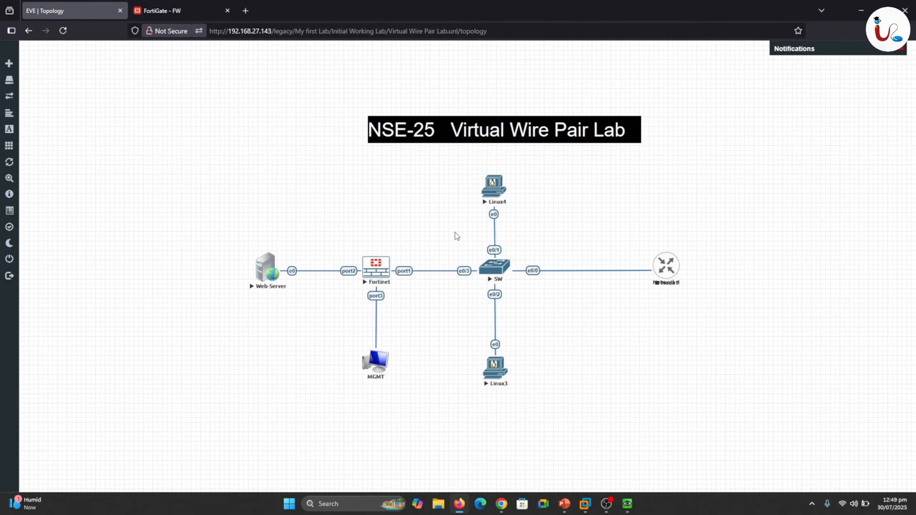
left_click(175, 10)
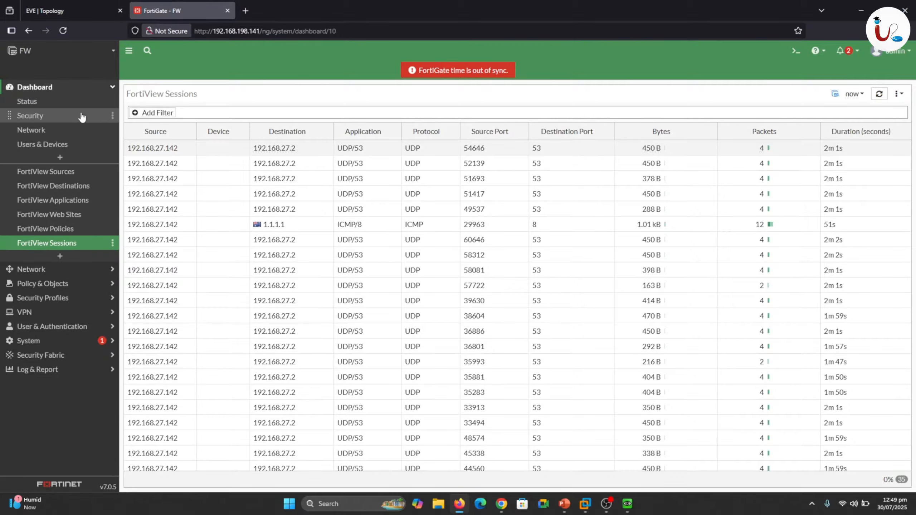
Review the settings of the existing vWire policy under Firewall Virtual Wire Pair Policy, and return to the policy list.
left_click(113, 91)
left_click(43, 103)
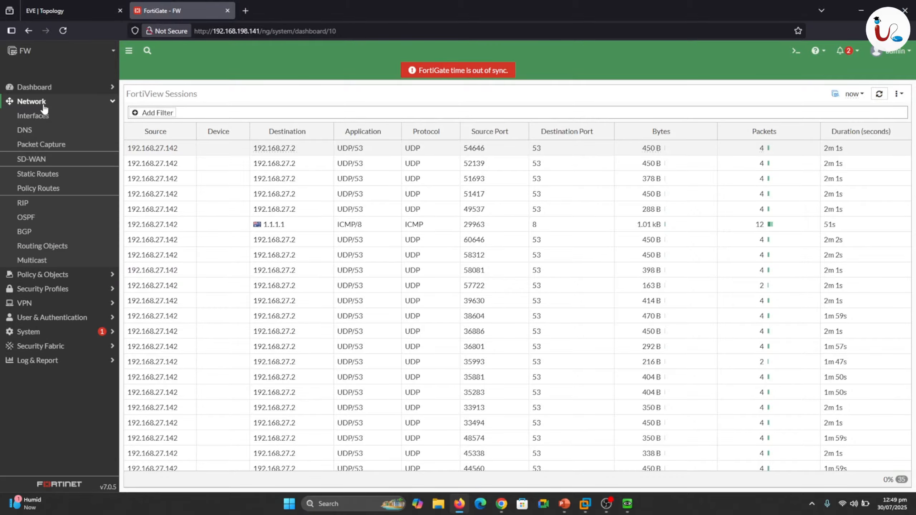
left_click(43, 104)
left_click(40, 116)
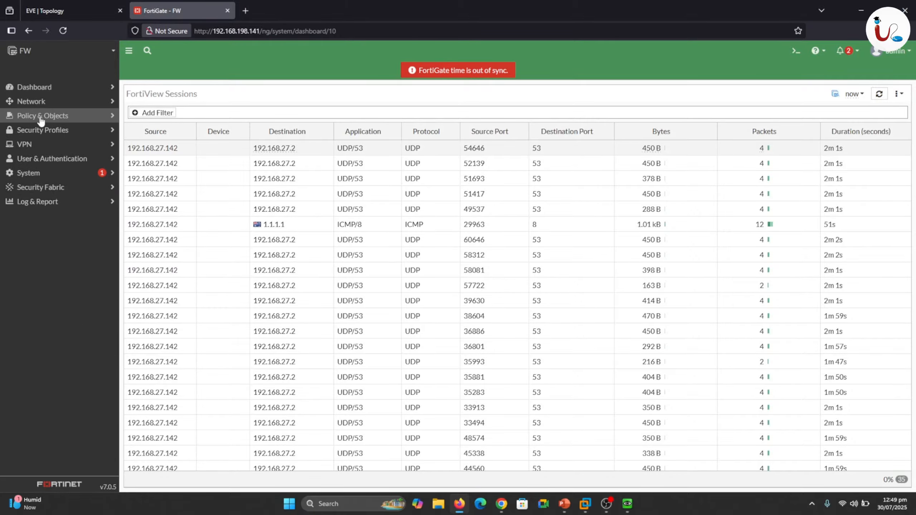
left_click(41, 149)
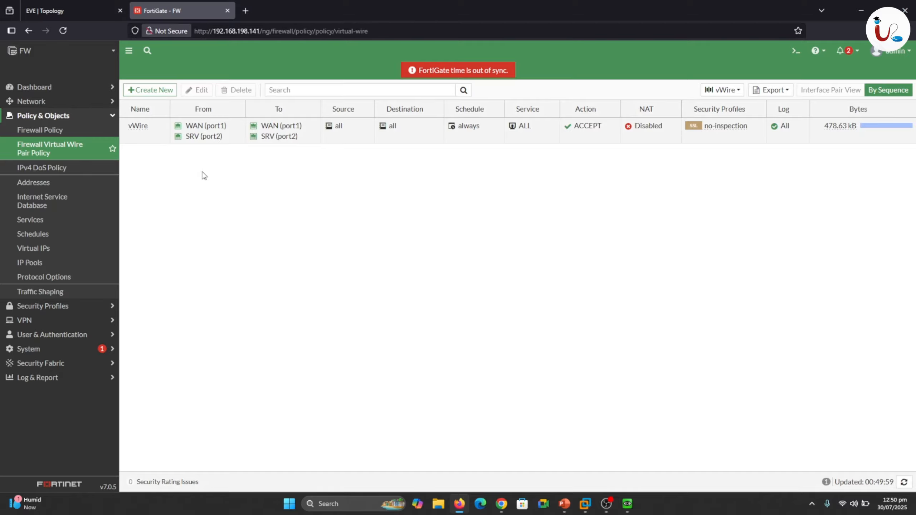
double_click(194, 137)
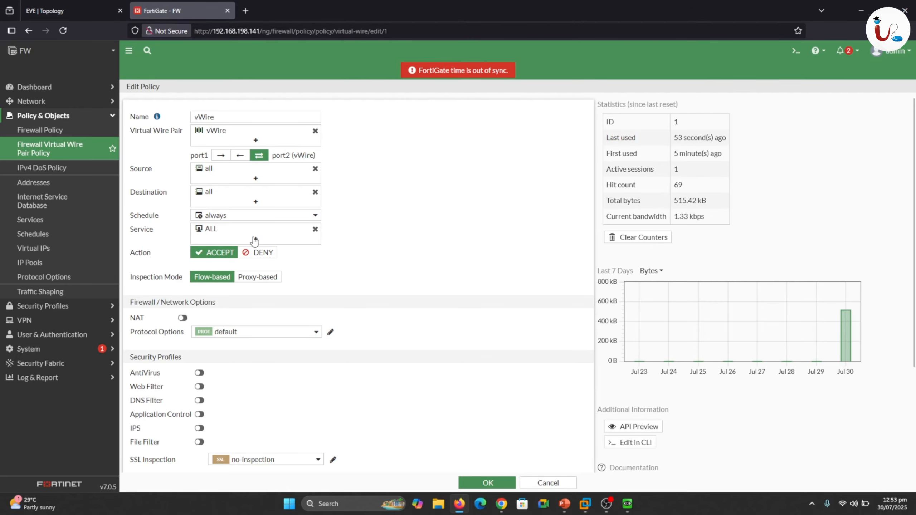
left_click(52, 151)
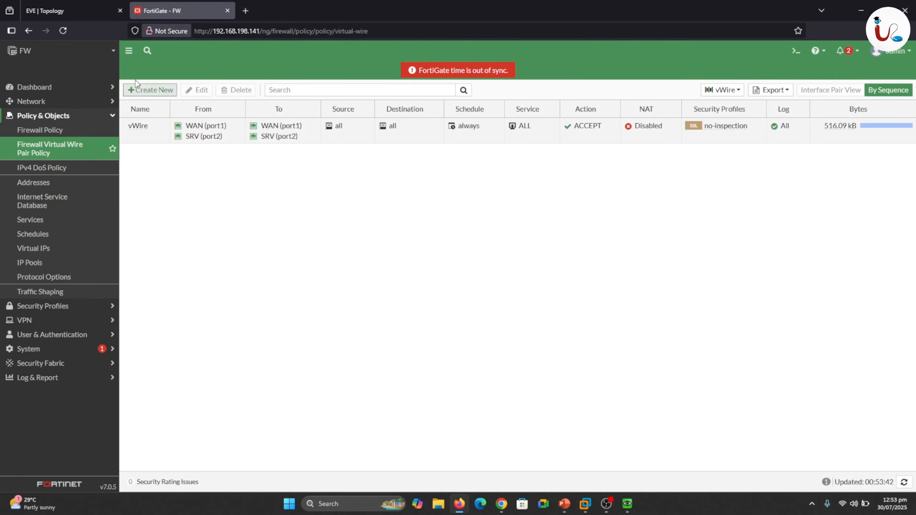
Start a new firewall virtual wire pair policy on the vWire pair and name it PC4 deny.
left_click(151, 91)
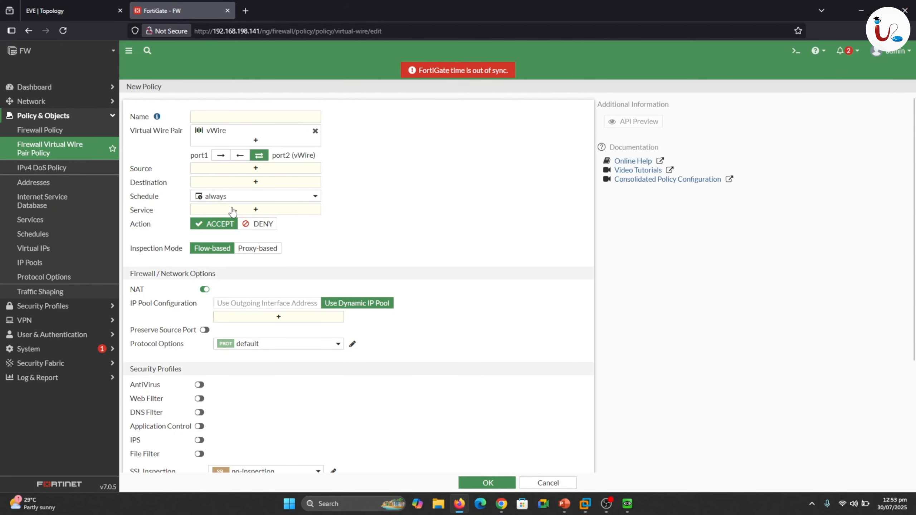
left_click(57, 10)
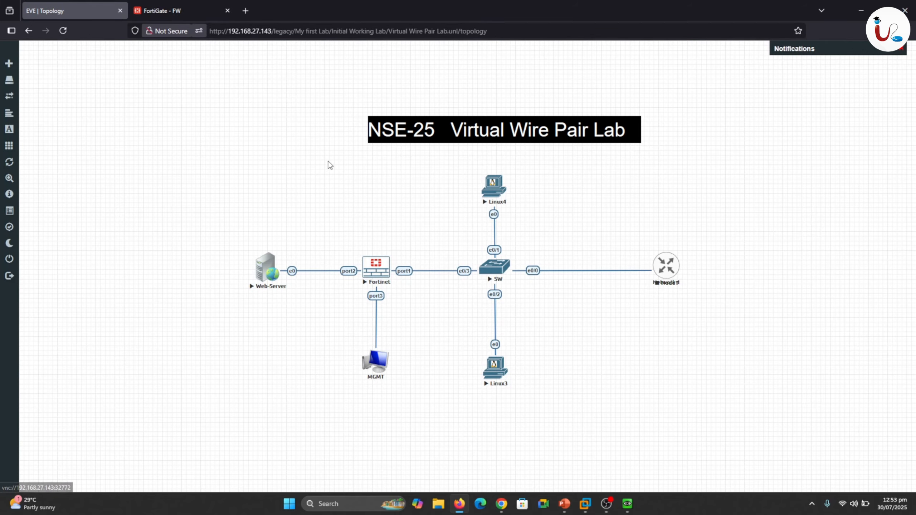
left_click(161, 10)
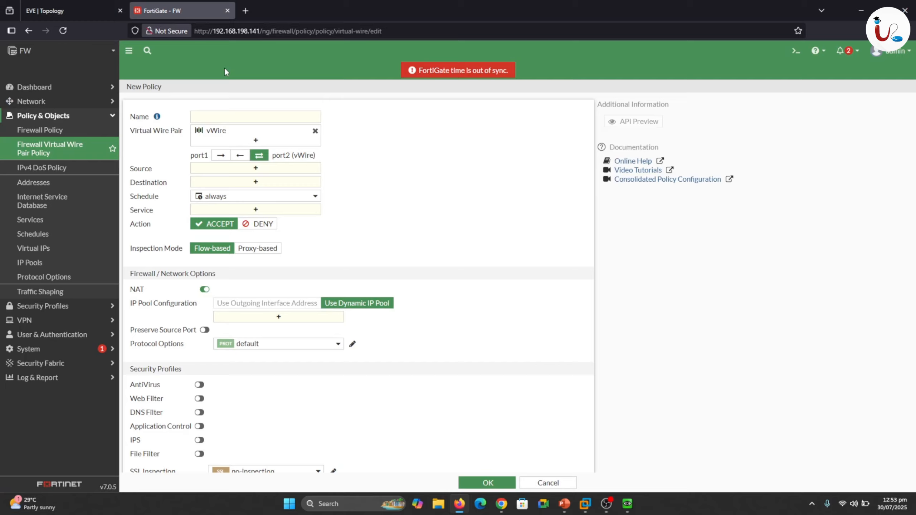
left_click(240, 116)
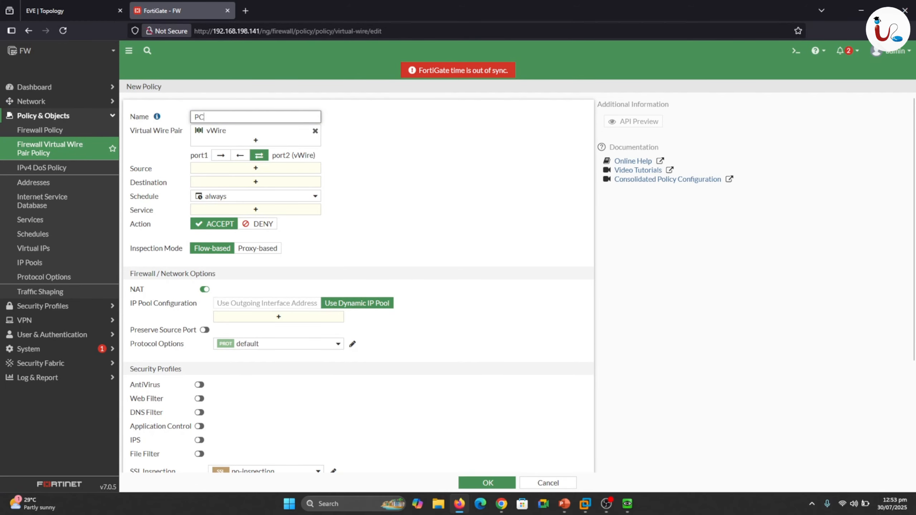
type("PC4 deny")
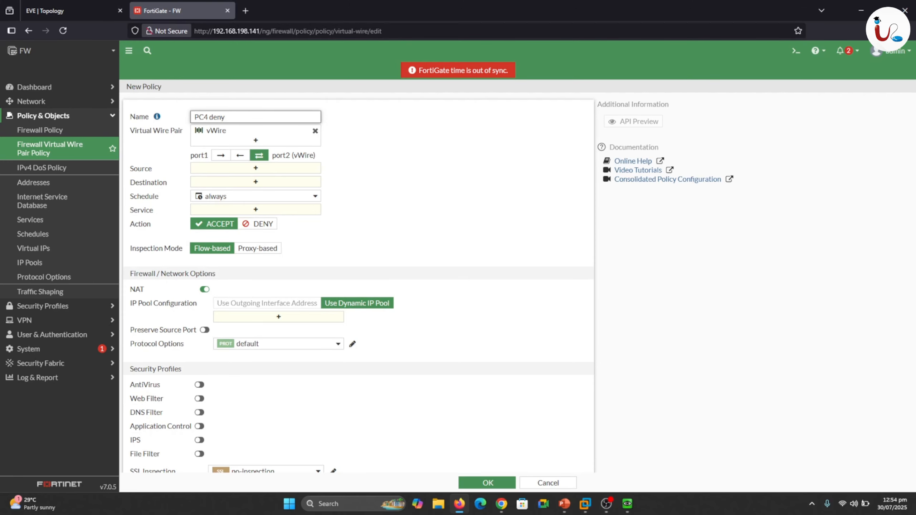
Set the PC4 deny policy's direction from port1 to port2, checking Linux4's traffic path in the EVE topology.
left_click(87, 9)
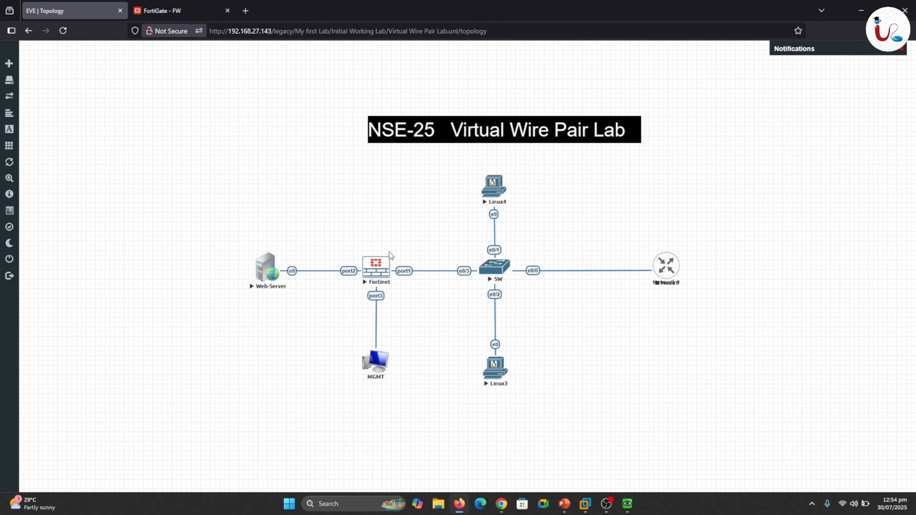
left_click(154, 6)
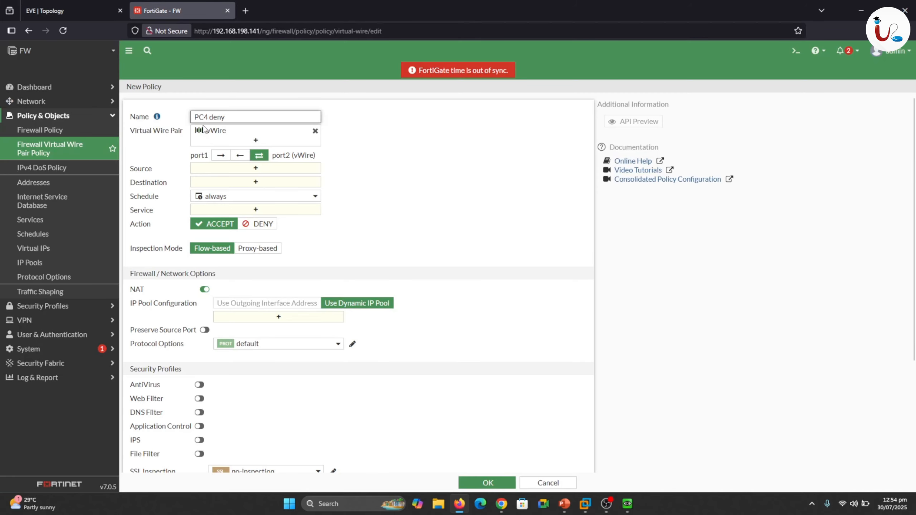
left_click(219, 157)
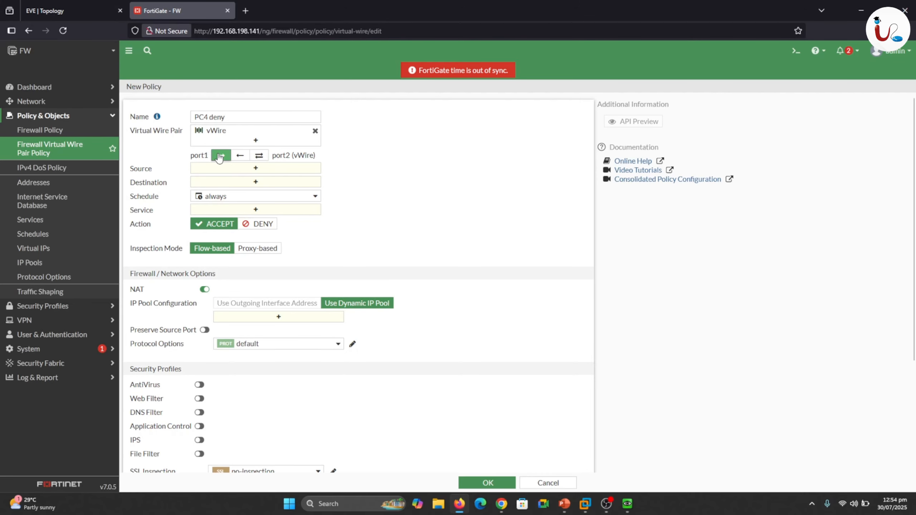
left_click(75, 4)
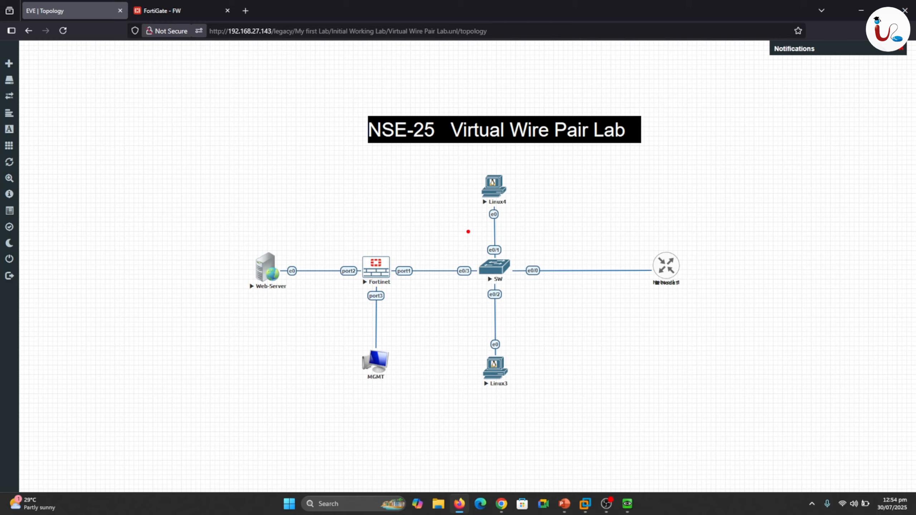
mouse_move(487, 215)
left_mouse_down()
mouse_move(487, 234)
mouse_move(436, 259)
mouse_move(404, 264)
mouse_move(373, 239)
mouse_move(350, 257)
left_mouse_up()
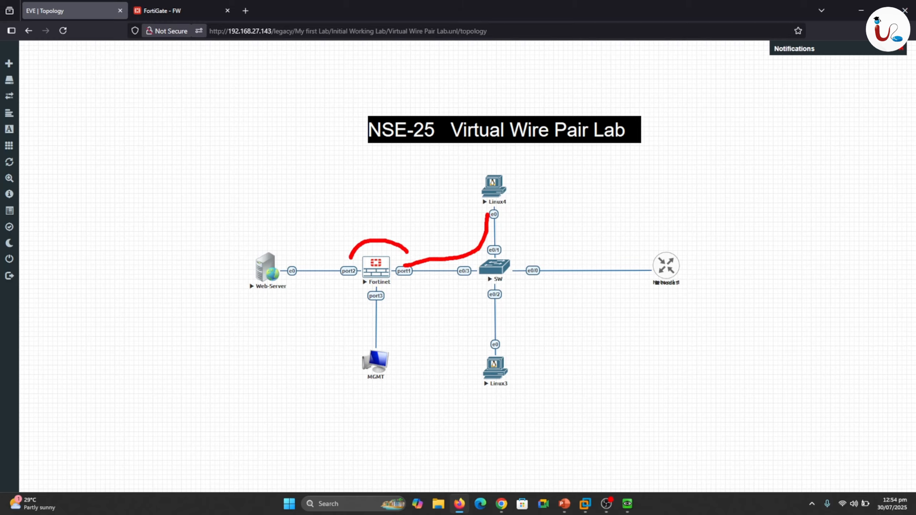
left_click(171, 4)
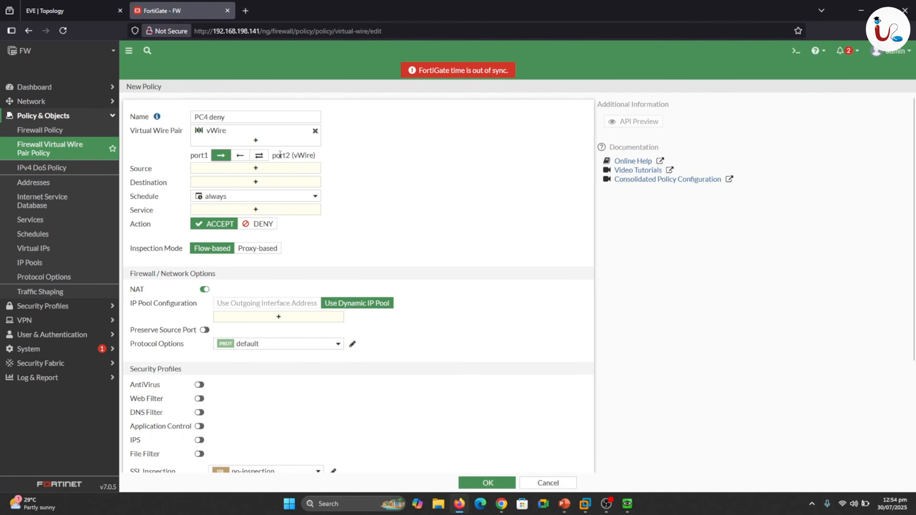
Start creating a new source address for the policy, named PC 4, with the Subnet type.
left_click(231, 168)
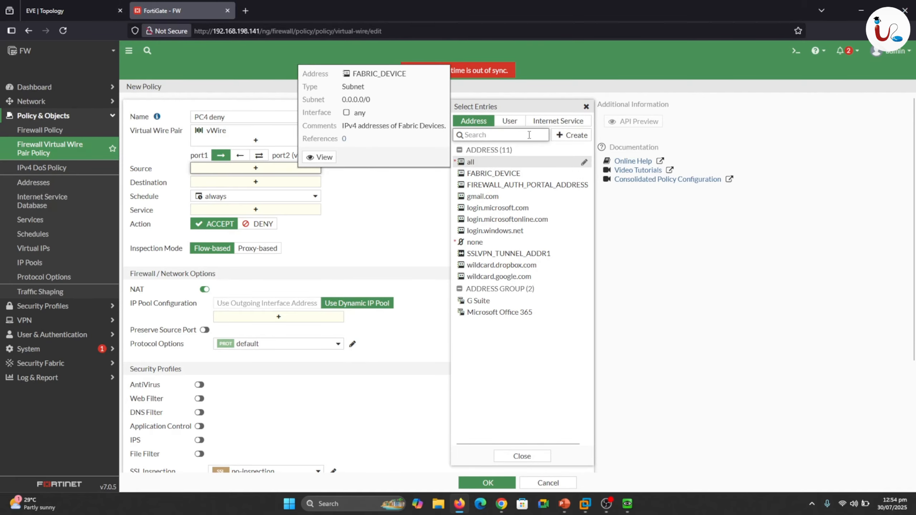
left_click(568, 137)
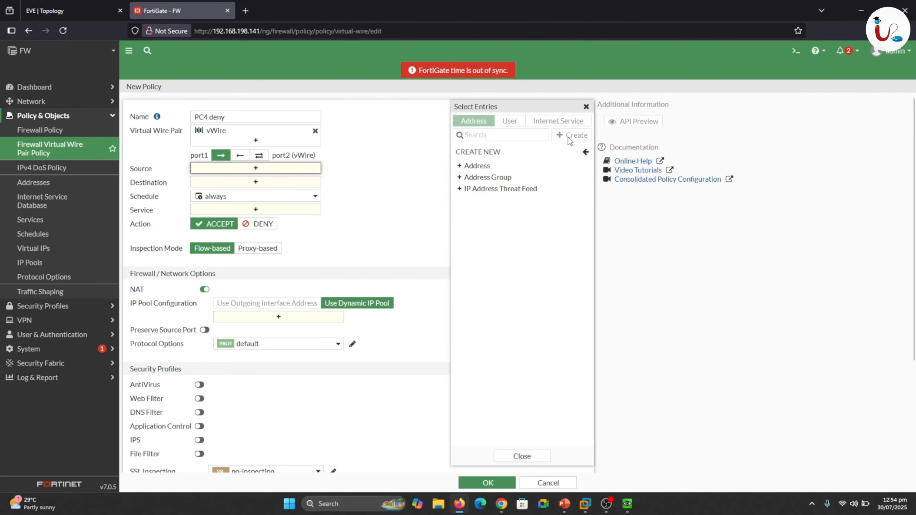
left_click(479, 166)
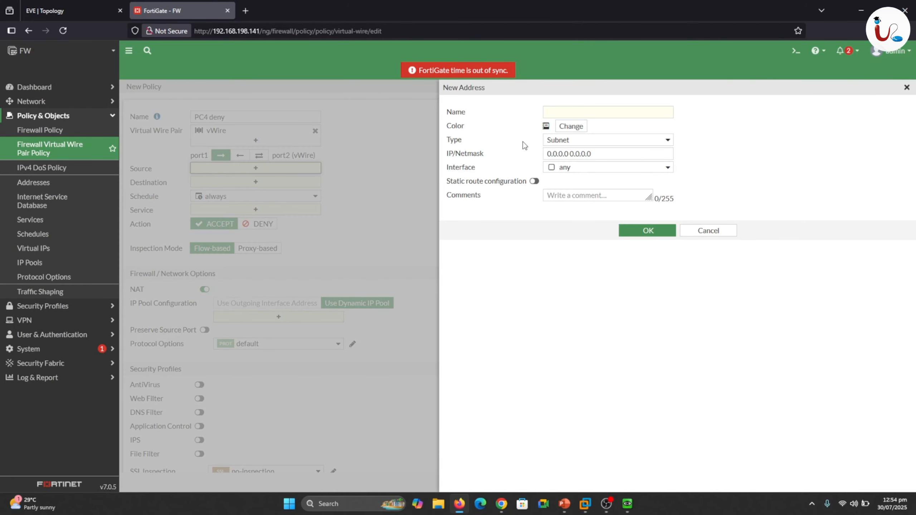
left_click(570, 113)
type("PC 4")
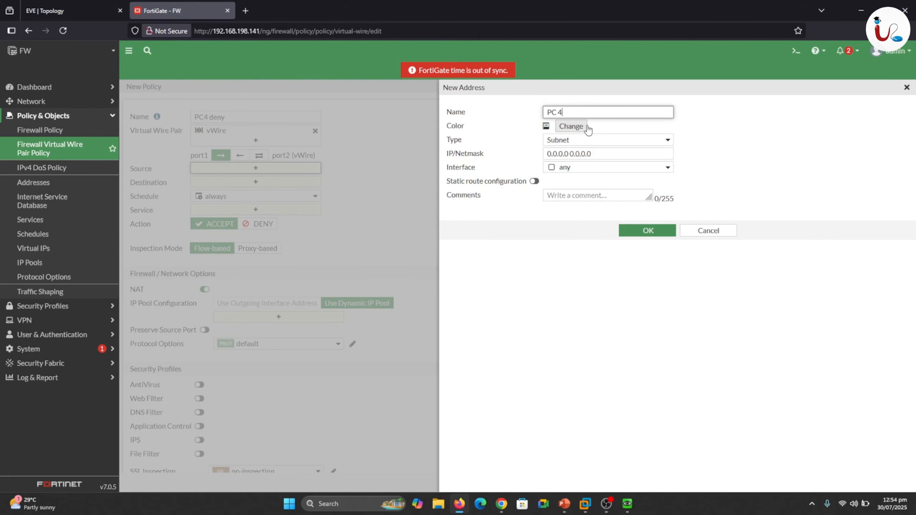
left_click(564, 142)
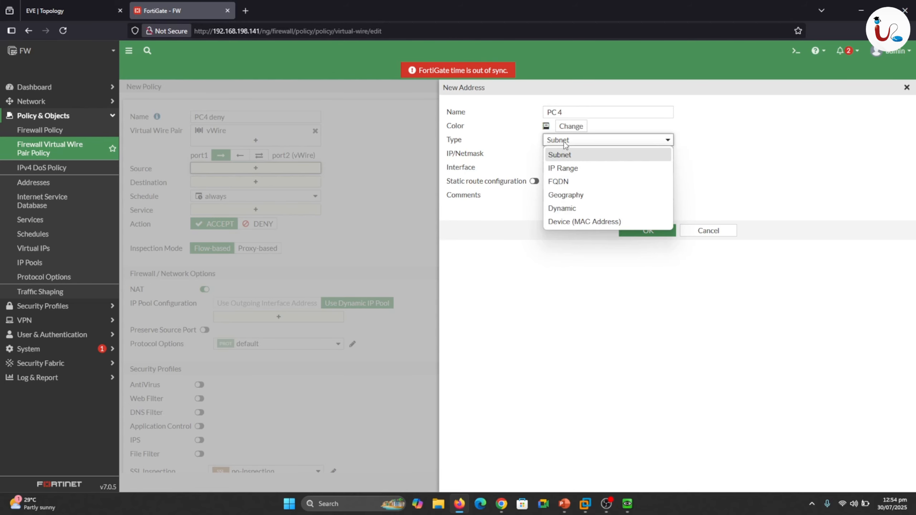
left_click(564, 143)
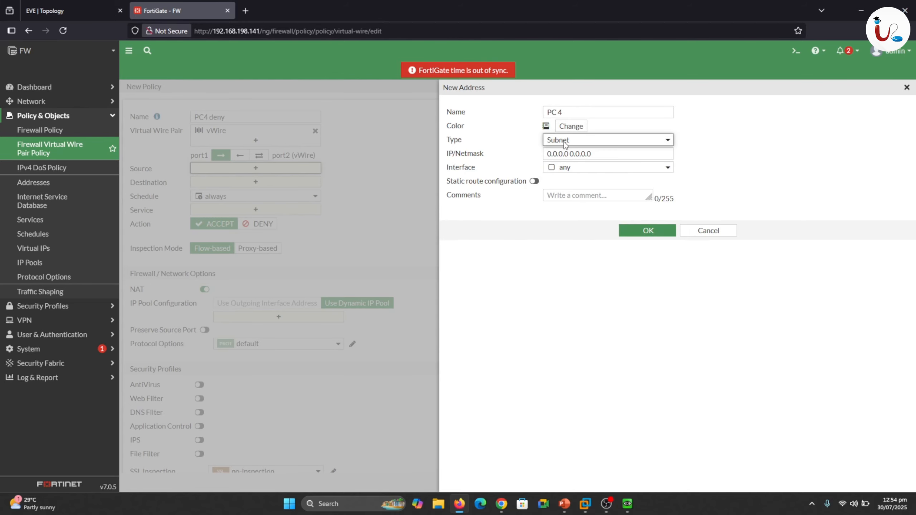
left_click(599, 156)
Close the browser on the Linux4 console, look up its wired IP address in Wicd Network Manager, and return to FortiGate's new address form.
left_click(101, 11)
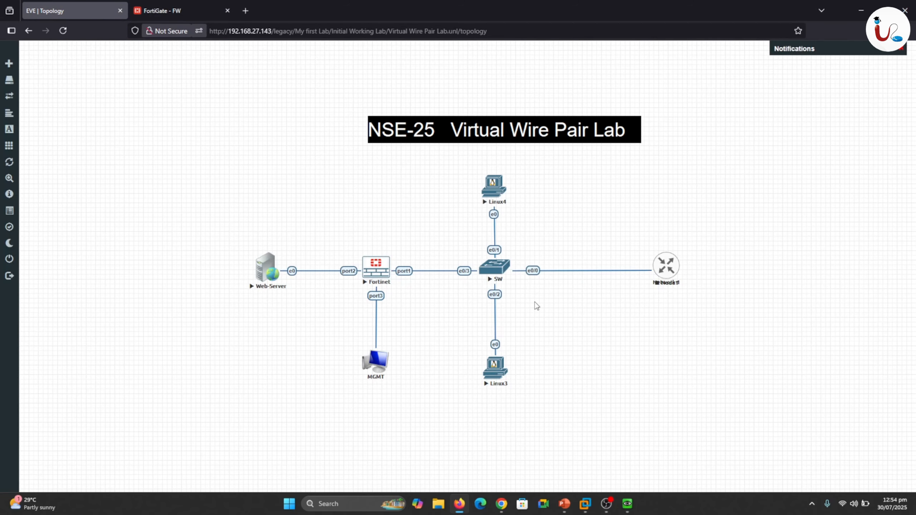
mouse_move(631, 507)
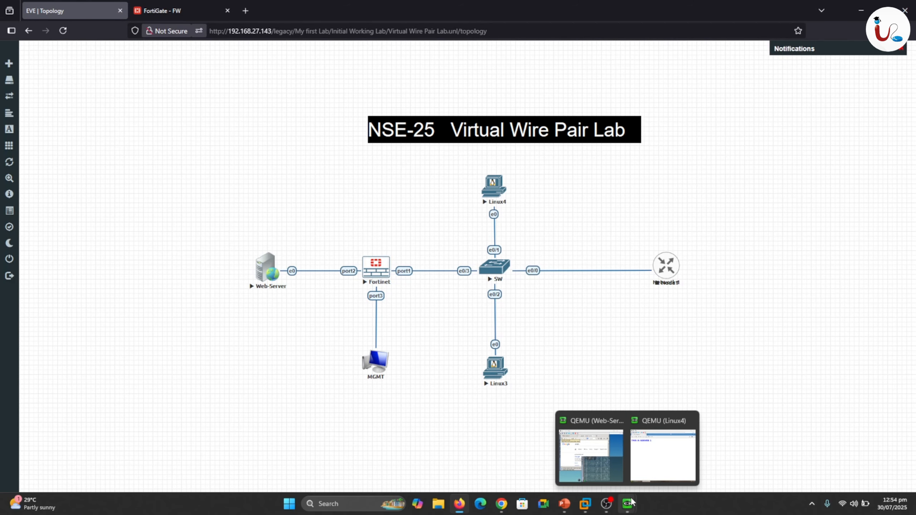
mouse_move(650, 462)
left_click(517, 79)
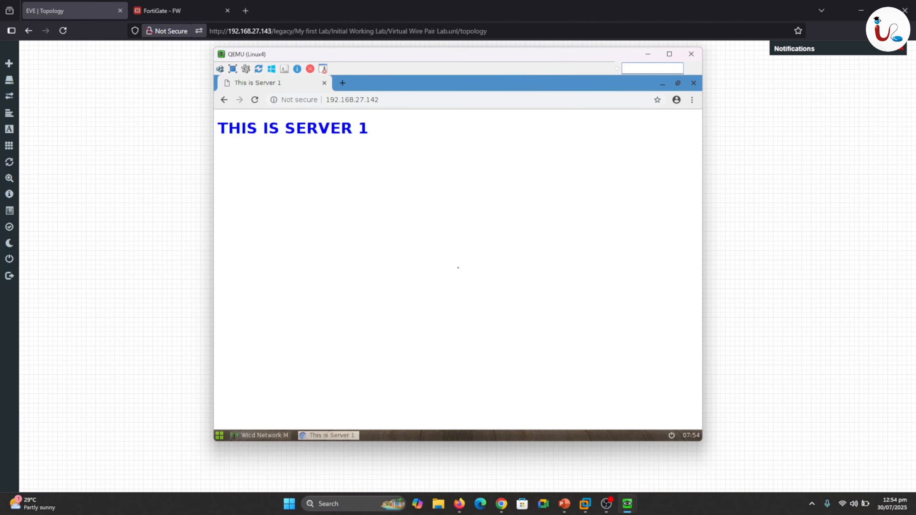
left_click(694, 84)
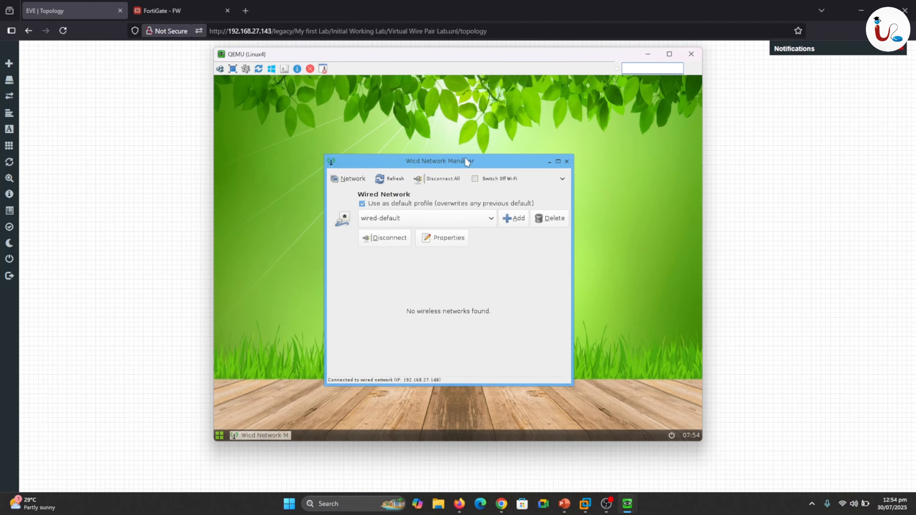
right_click(521, 112)
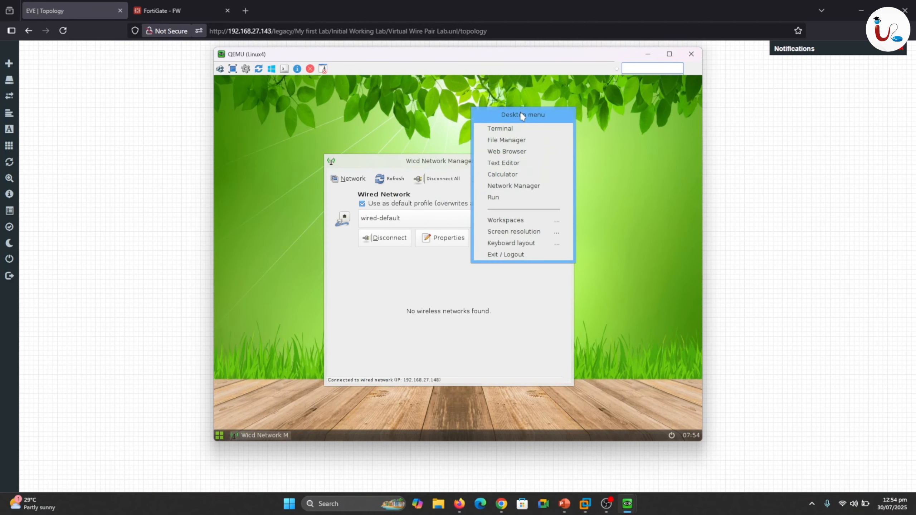
left_click(505, 129)
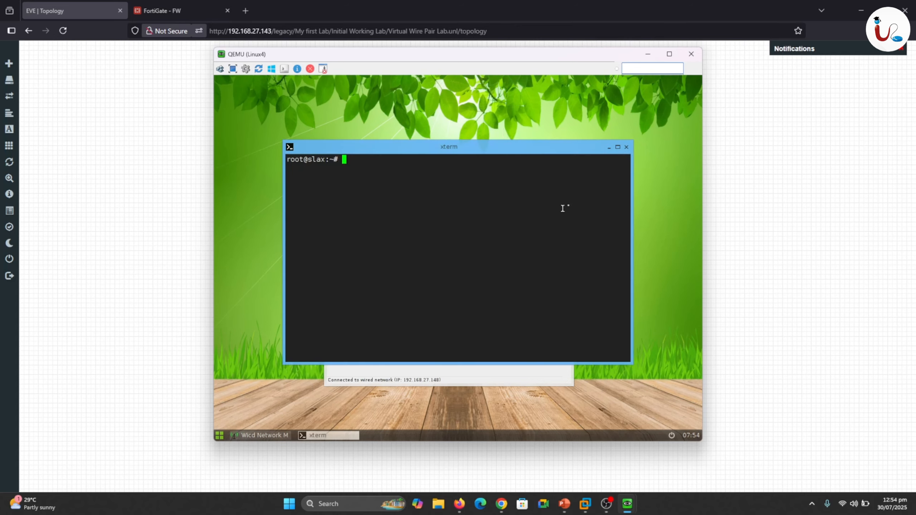
left_click(627, 148)
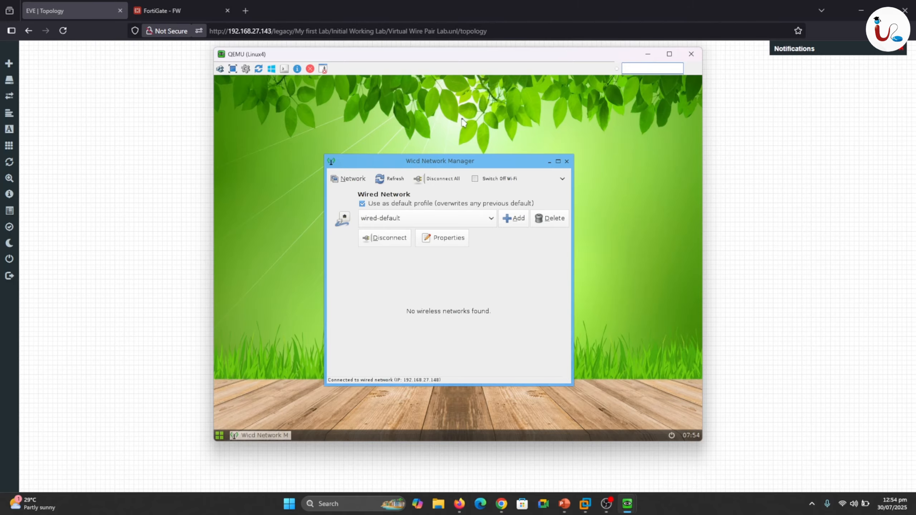
left_click(163, 11)
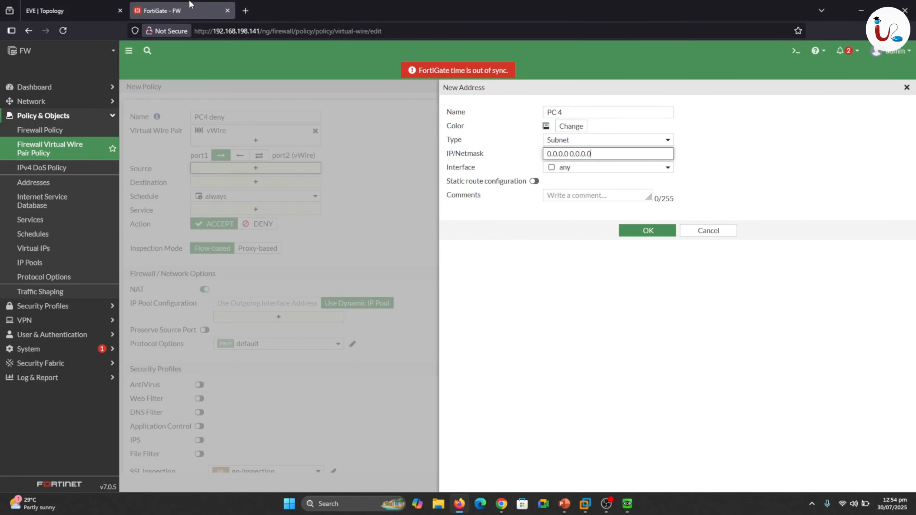
Set the PC 4 address's IP/Netmask to 192.168.27.148/32, checking the IP on the Linux4 console, and save the address.
triple_click(593, 154)
type("192.168.27.148")
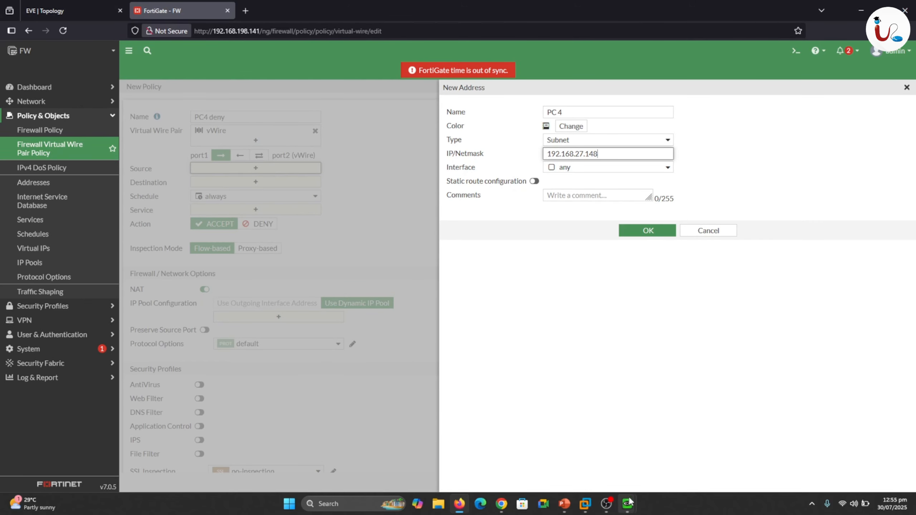
mouse_move(629, 502)
left_click(662, 459)
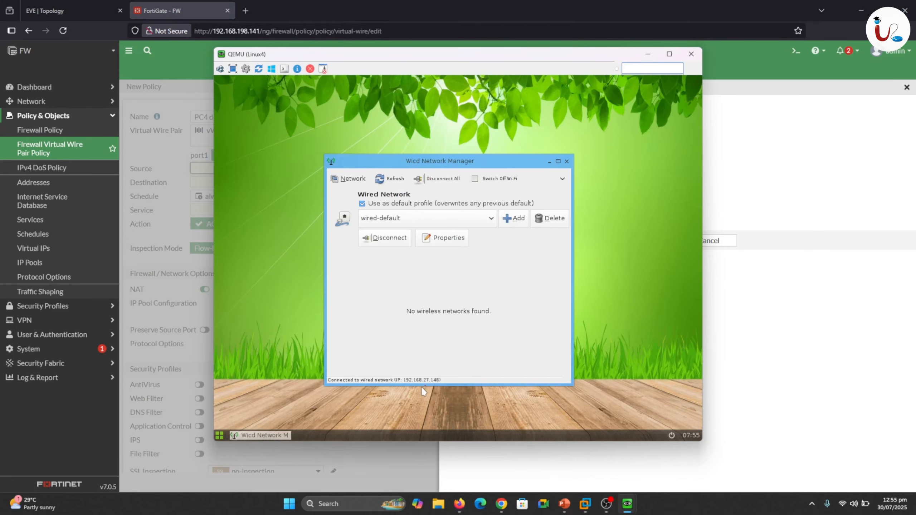
left_click(648, 54)
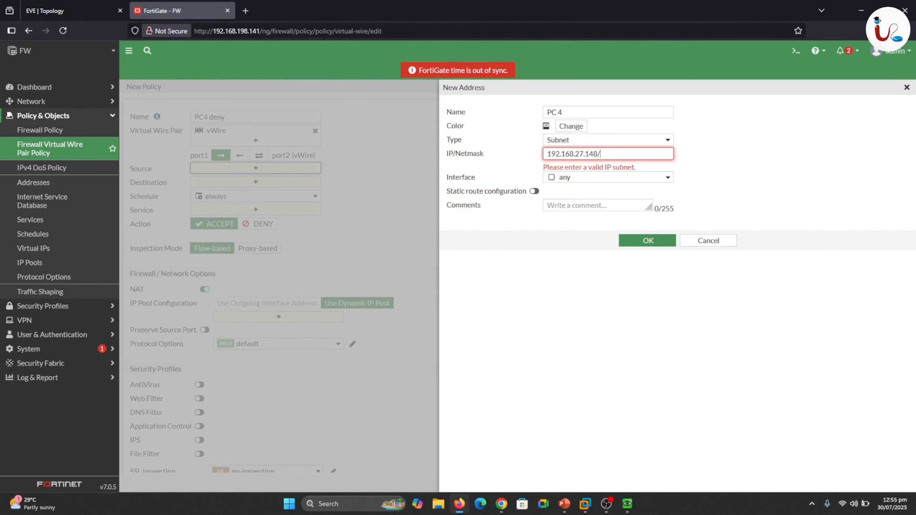
type("32")
left_click(699, 159)
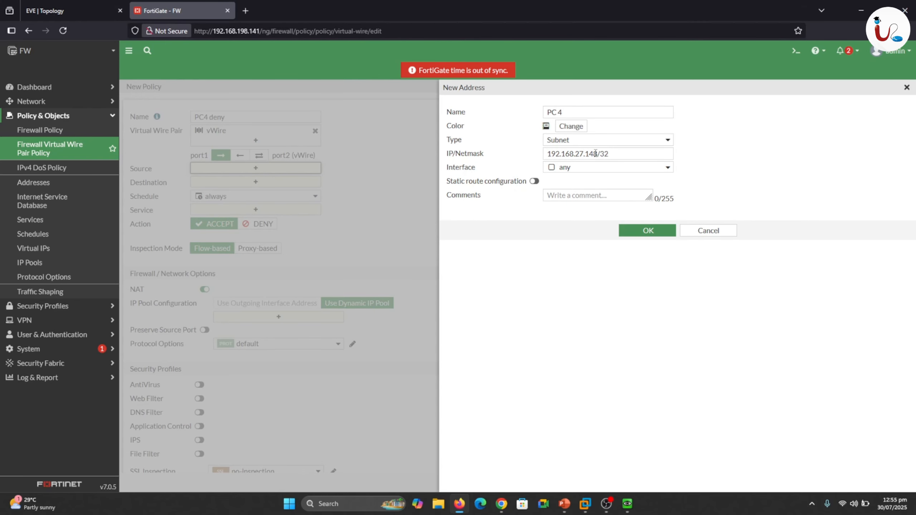
left_click(639, 232)
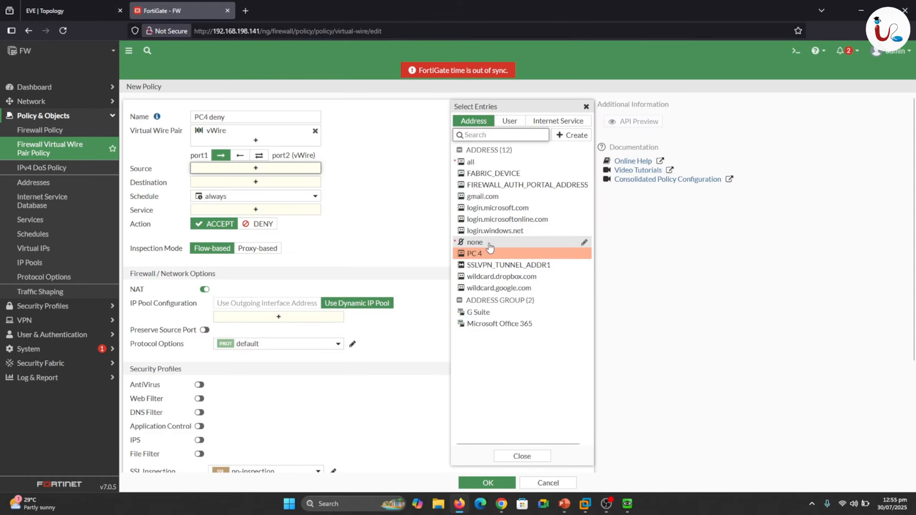
Set the policy's source to PC 4 and its destination to all, checking the Web-Server side in the EVE topology.
mouse_move(479, 257)
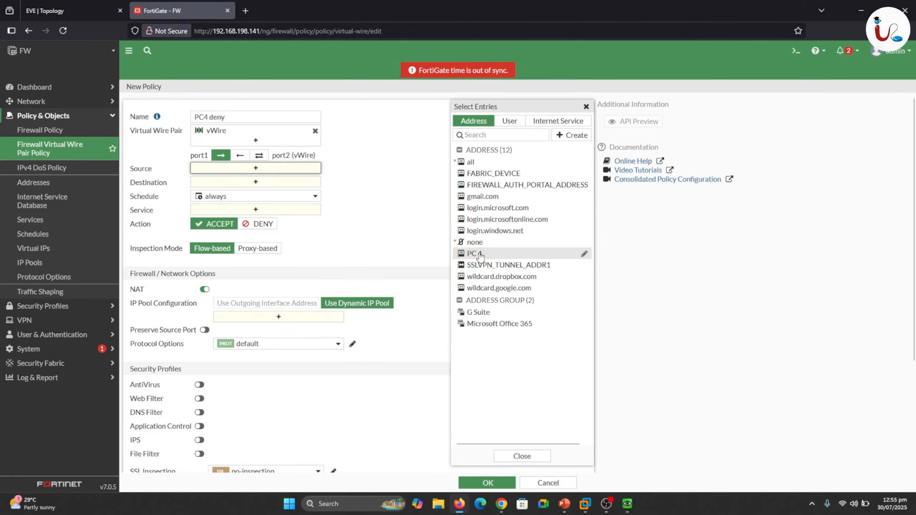
left_click(479, 254)
left_click(410, 217)
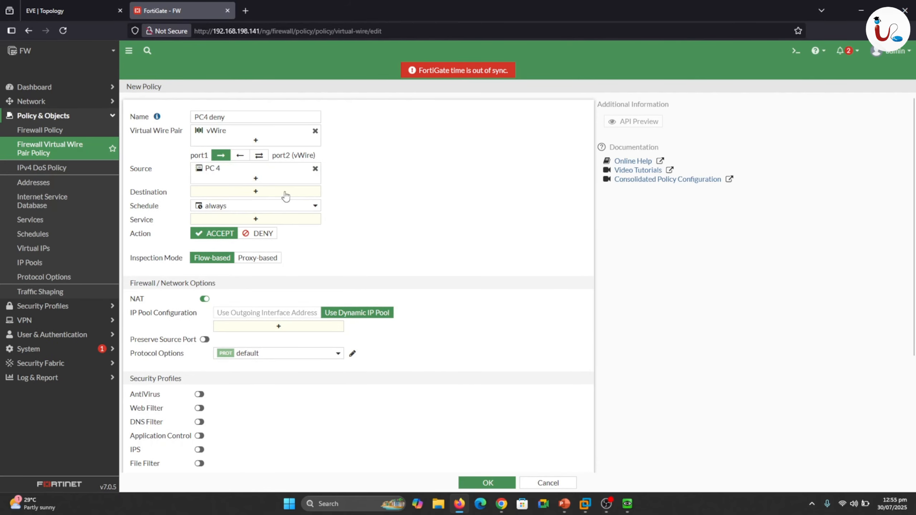
left_click(263, 195)
left_click(72, 11)
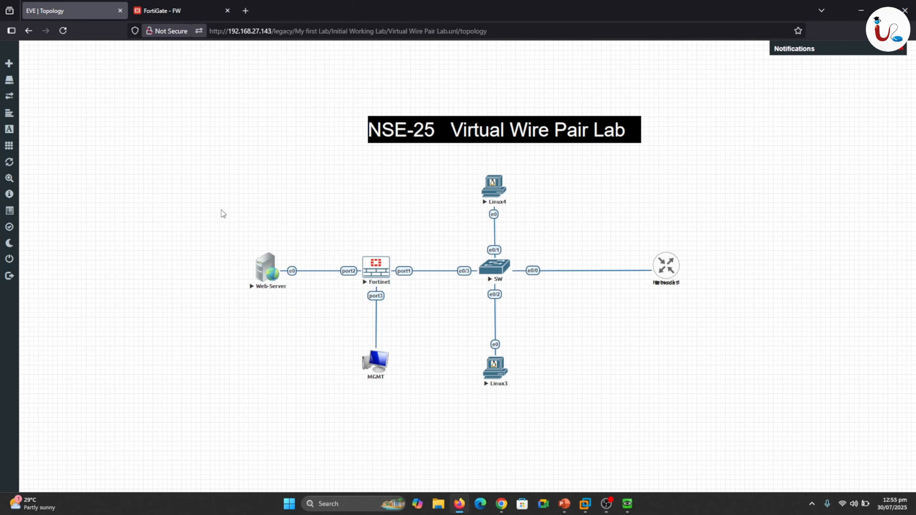
left_click(146, 9)
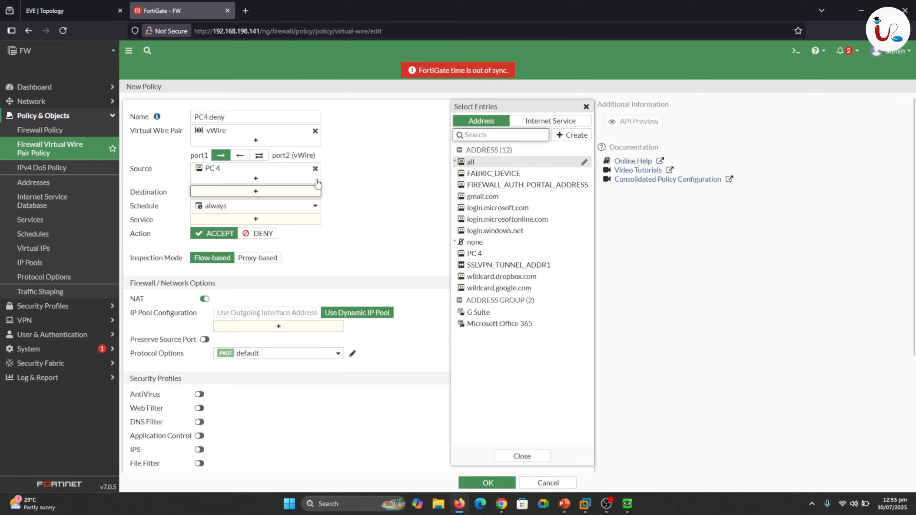
left_click(471, 162)
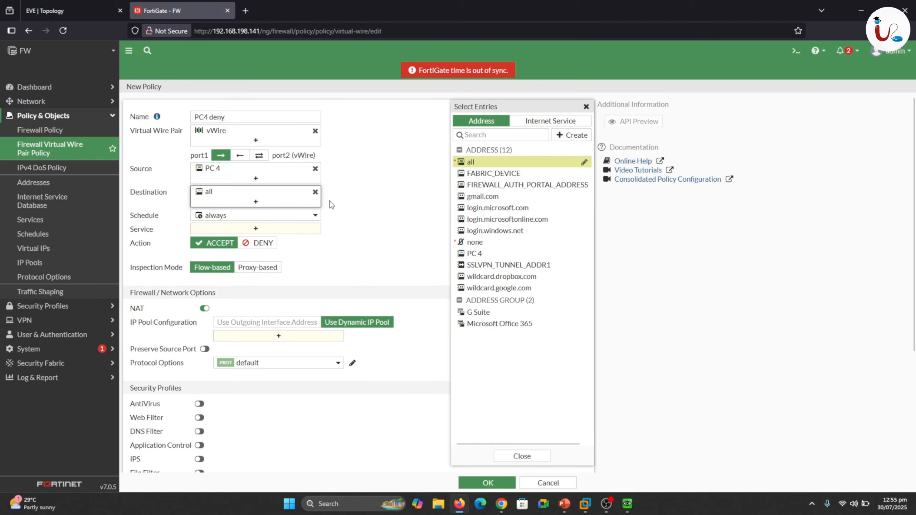
Set the PC4 deny policy's service to ALL and its action to DENY.
left_click(267, 229)
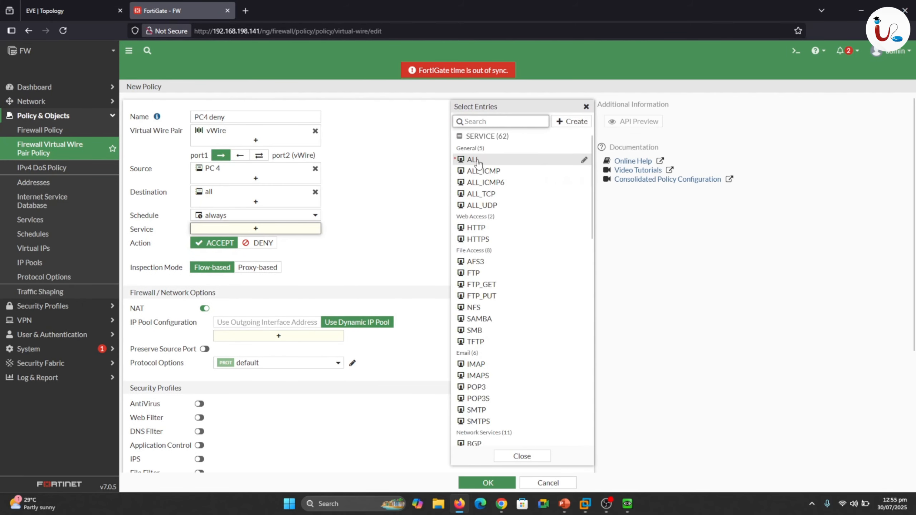
left_click(477, 162)
left_click(261, 252)
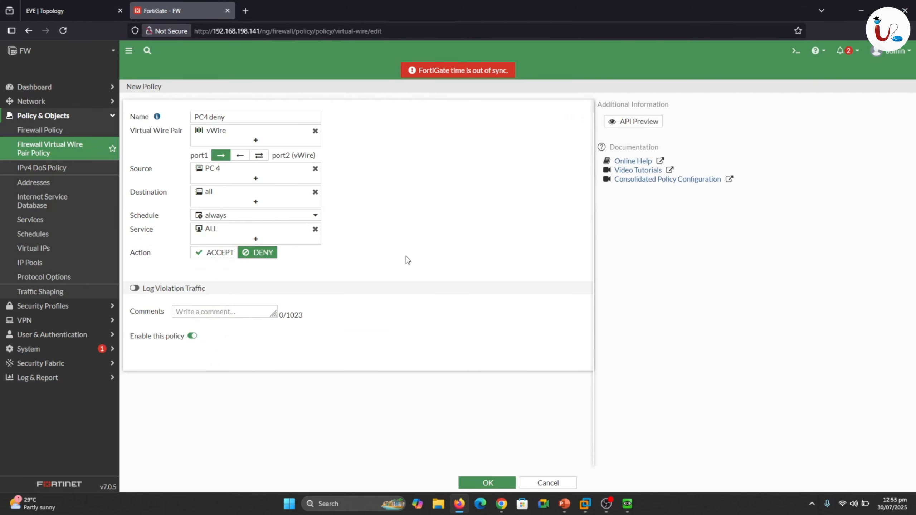
Replace the policy's ALL service with HTTP and HTTPS, and save the PC4 deny policy.
mouse_move(218, 231)
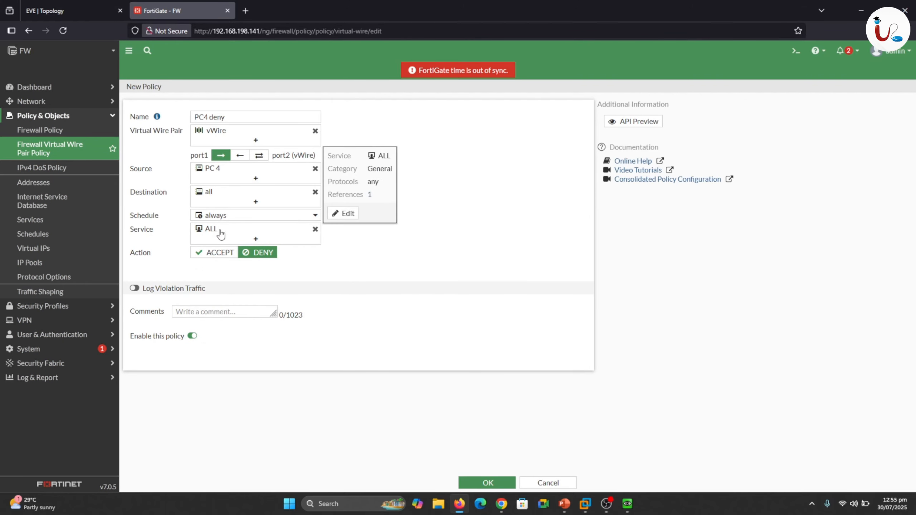
left_click(267, 235)
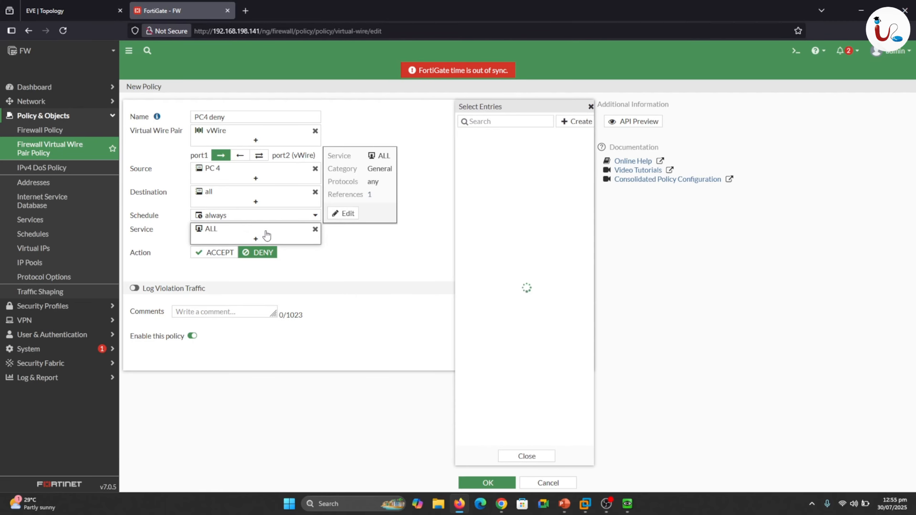
left_click(472, 227)
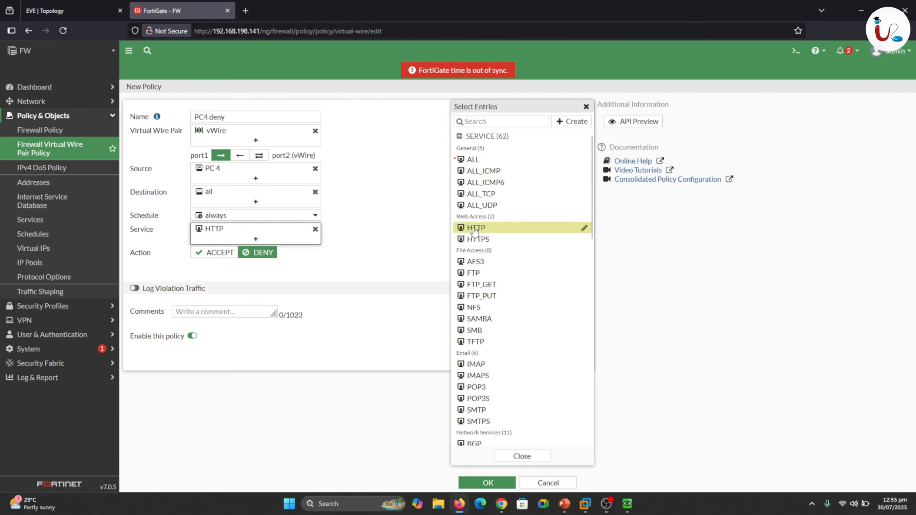
left_click(473, 239)
left_click(411, 246)
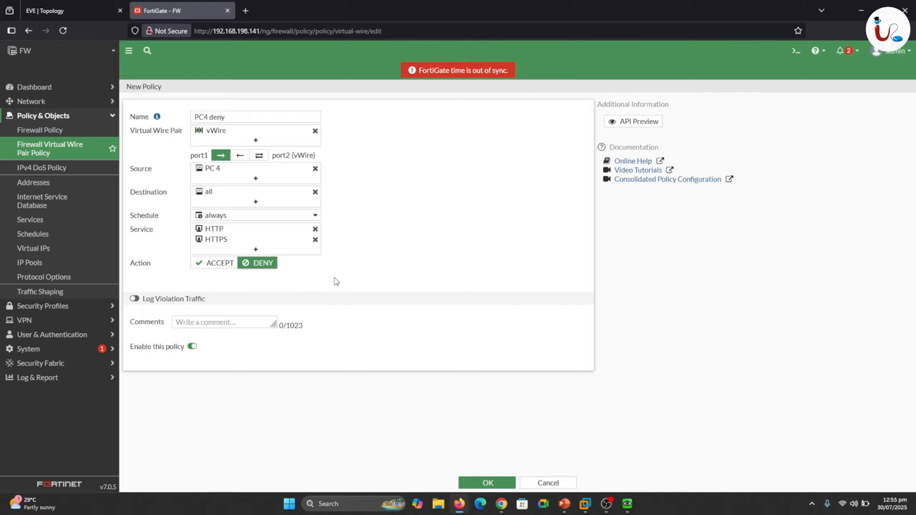
left_click(487, 484)
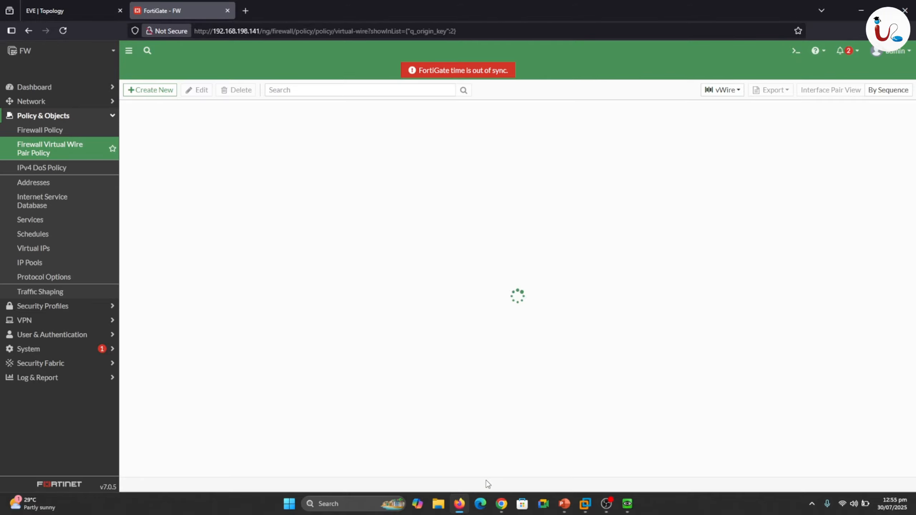
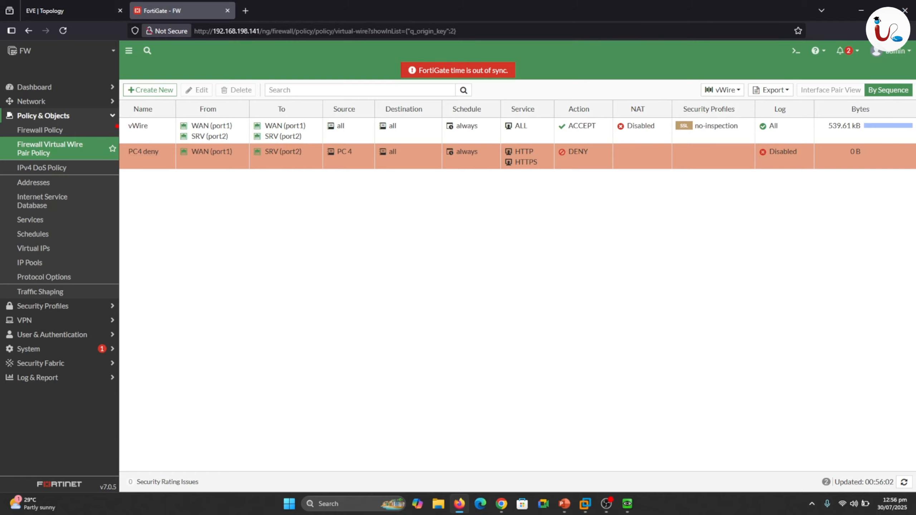
mouse_move(118, 126)
left_mouse_down()
mouse_move(132, 210)
mouse_move(165, 194)
left_mouse_up()
left_click_drag(158, 202, 170, 204)
mouse_move(165, 219)
left_mouse_down()
mouse_move(178, 219)
mouse_move(192, 177)
mouse_move(191, 222)
mouse_move(198, 210)
left_mouse_up()
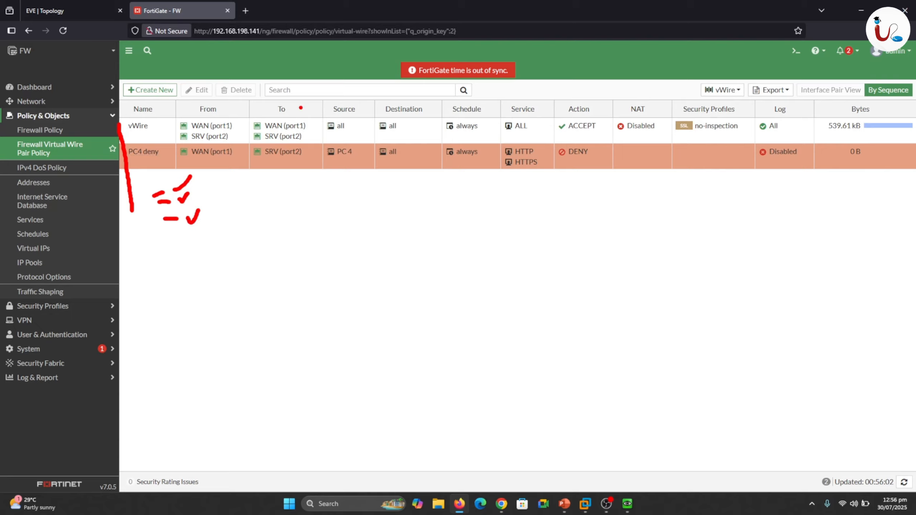
left_click_drag(295, 109, 306, 97)
left_click_drag(155, 139, 296, 127)
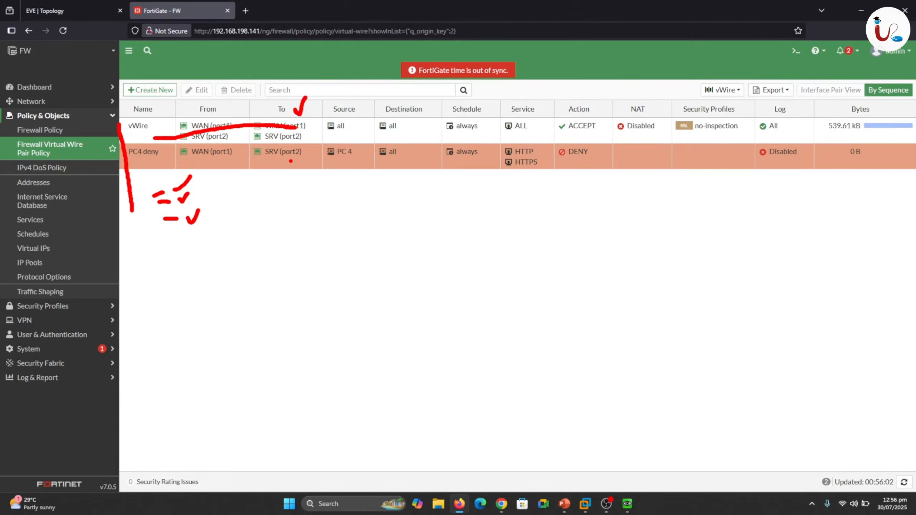
key("Escape")
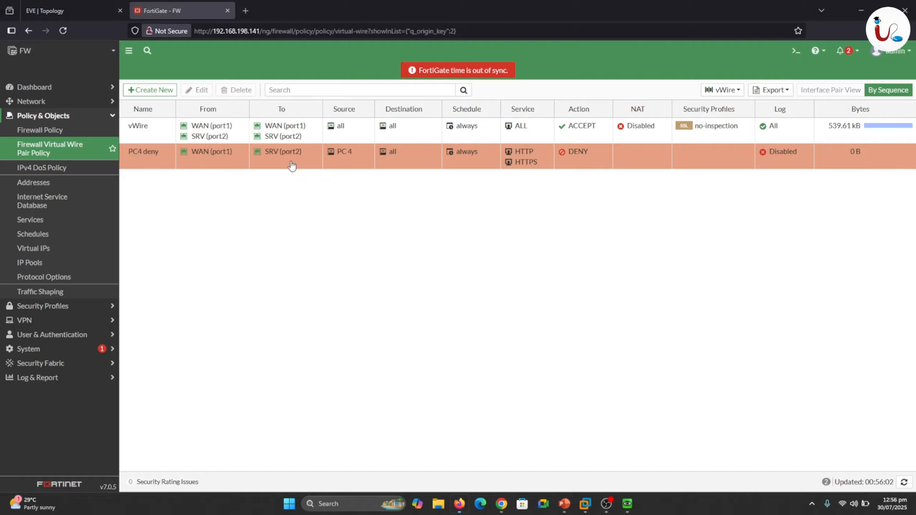
Move the PC4 deny policy above the vWire policy in the virtual wire pair policy sequence.
left_click(210, 156)
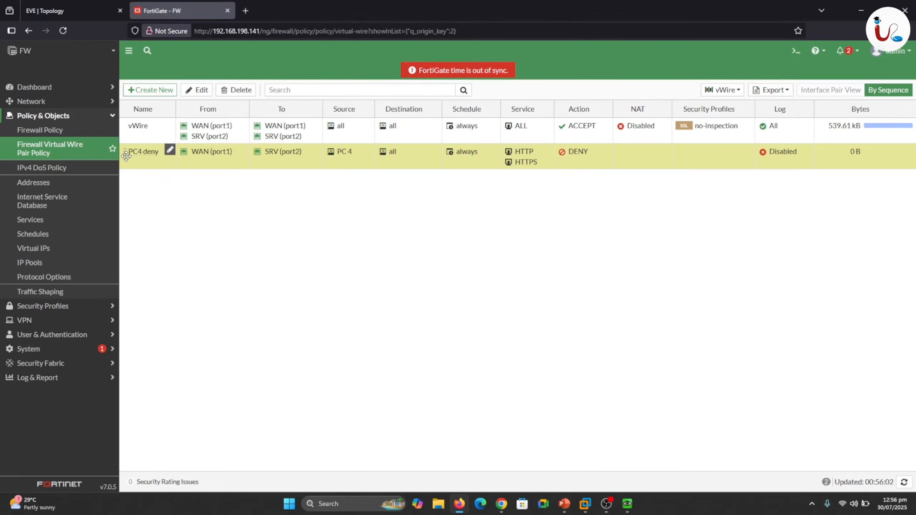
left_click_drag(126, 156, 128, 127)
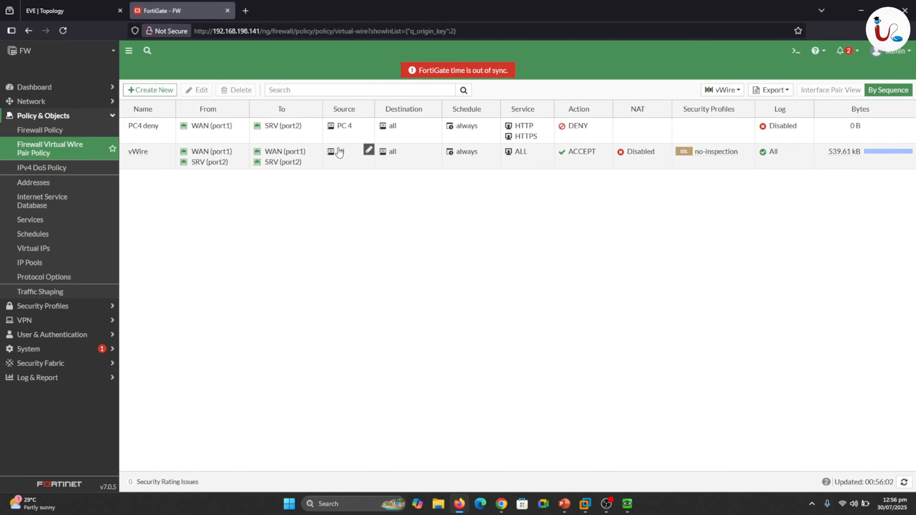
Switch to the Web-Server console, stop its running ping, and run ifconfig to check the server's IP address.
left_click(79, 17)
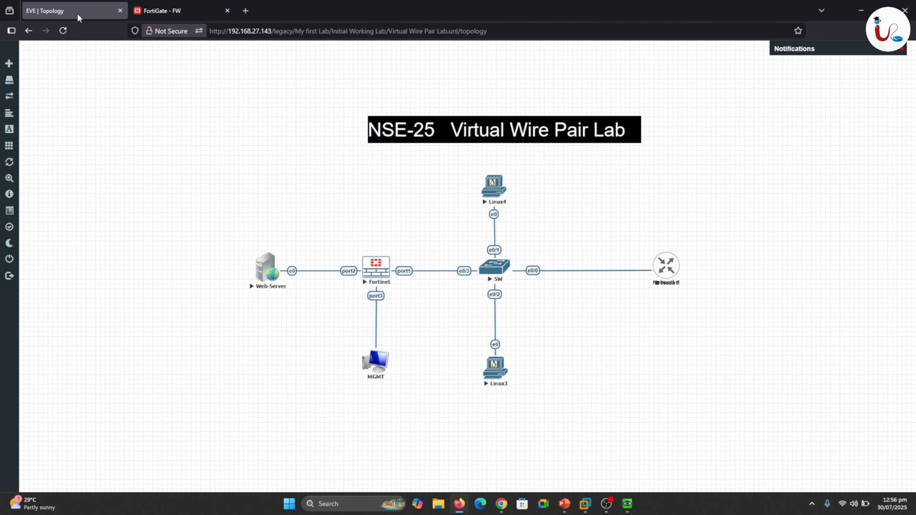
mouse_move(628, 504)
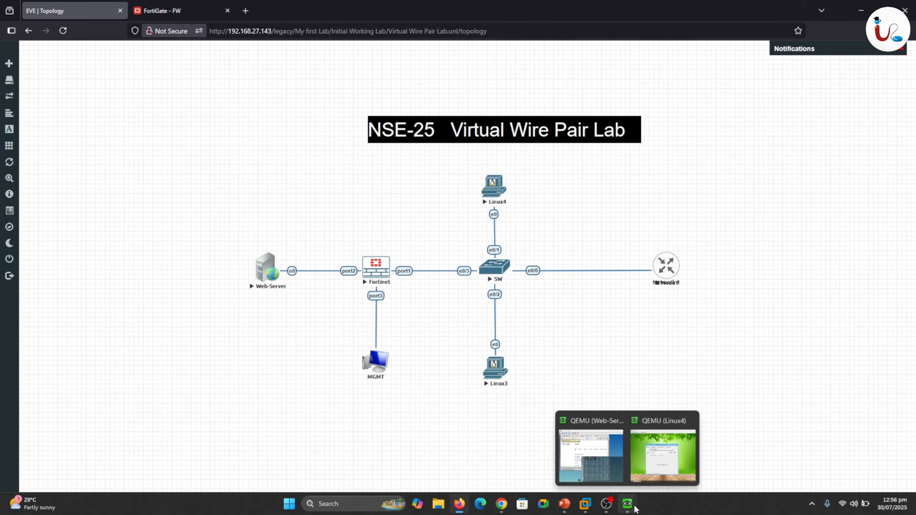
left_click(635, 457)
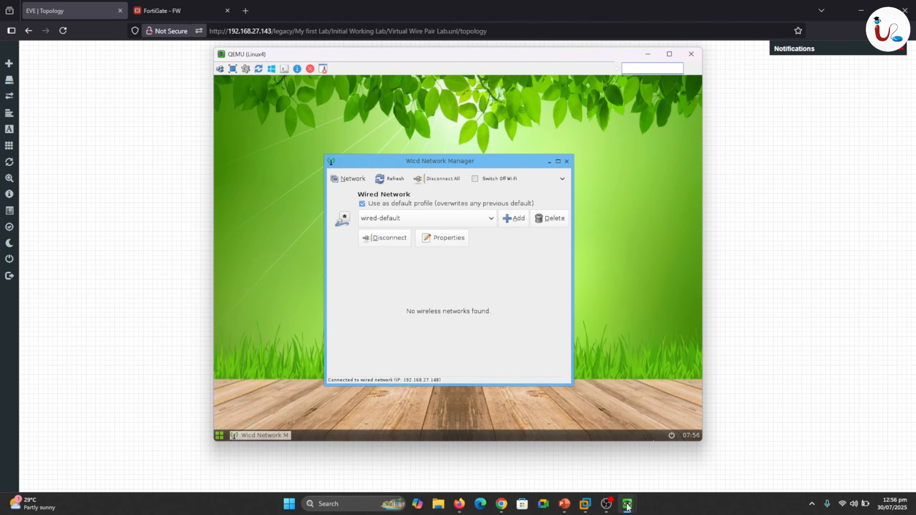
mouse_move(627, 507)
left_click(587, 452)
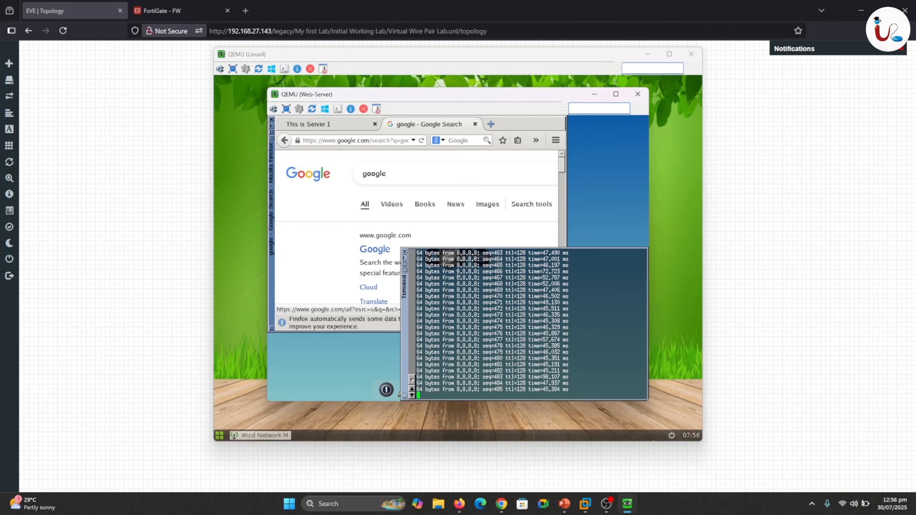
key("ctrl+c")
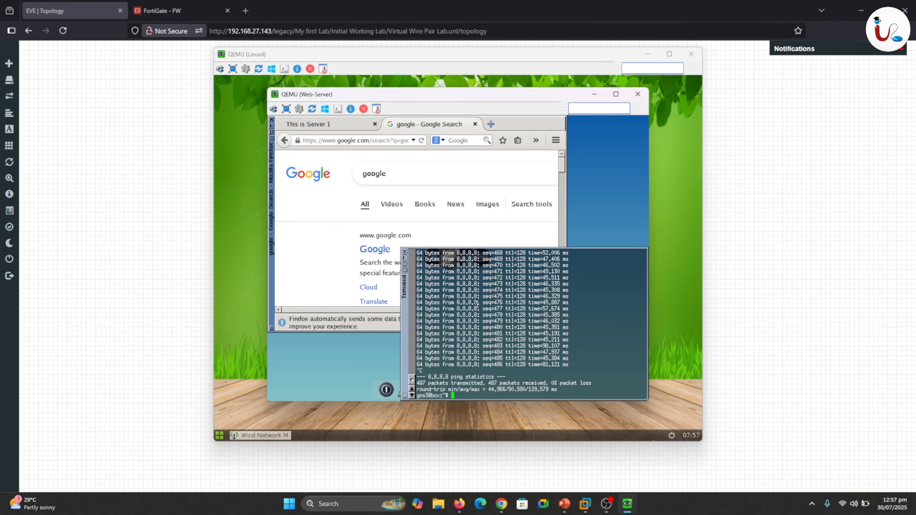
type("ping 1.1.1.1")
key("BackSpace")
key("BackSpace")
key("BackSpace")
key("BackSpace")
key("BackSpace")
key("BackSpace")
key("BackSpace")
key("BackSpace")
key("BackSpace")
key("BackSpace")
key("BackSpace")
key("BackSpace")
type("ifconfig")
key("Return")
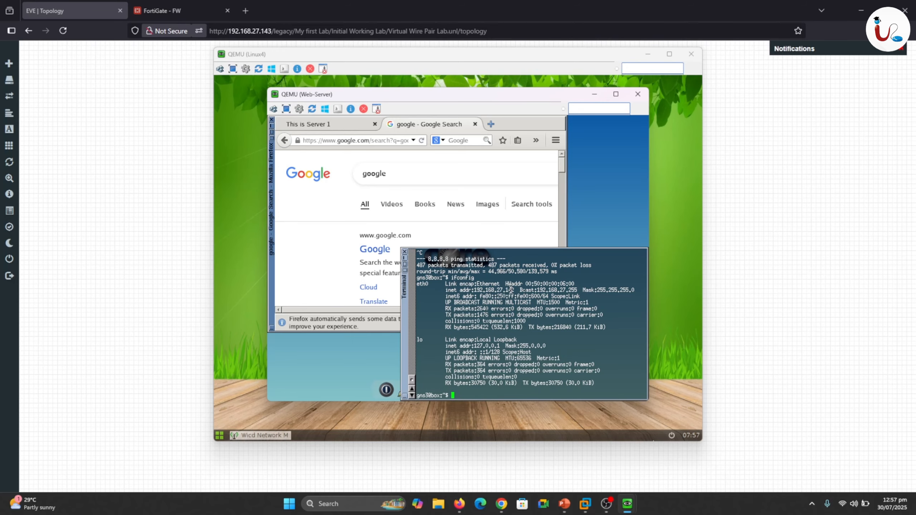
Open a terminal on Linux4, ping the Web-Server at 192.168.27.142, and stop the ping after a few replies.
mouse_move(626, 510)
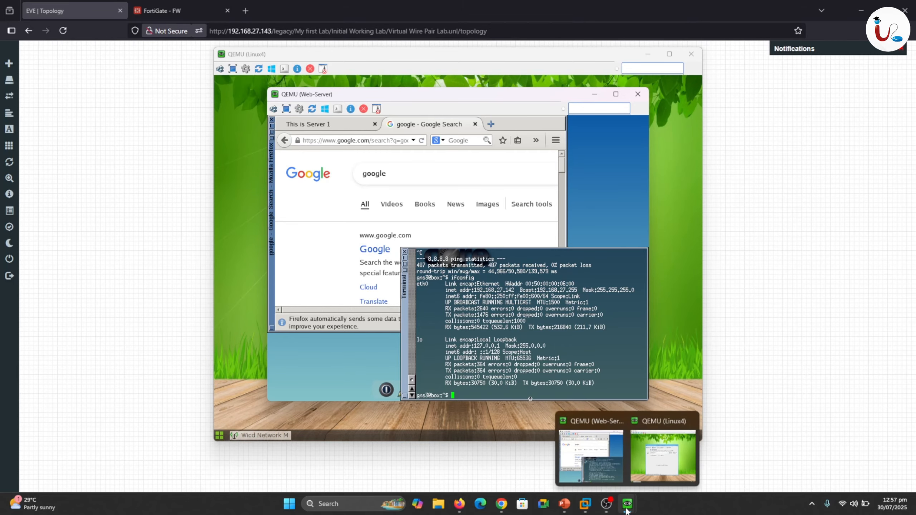
left_click(662, 456)
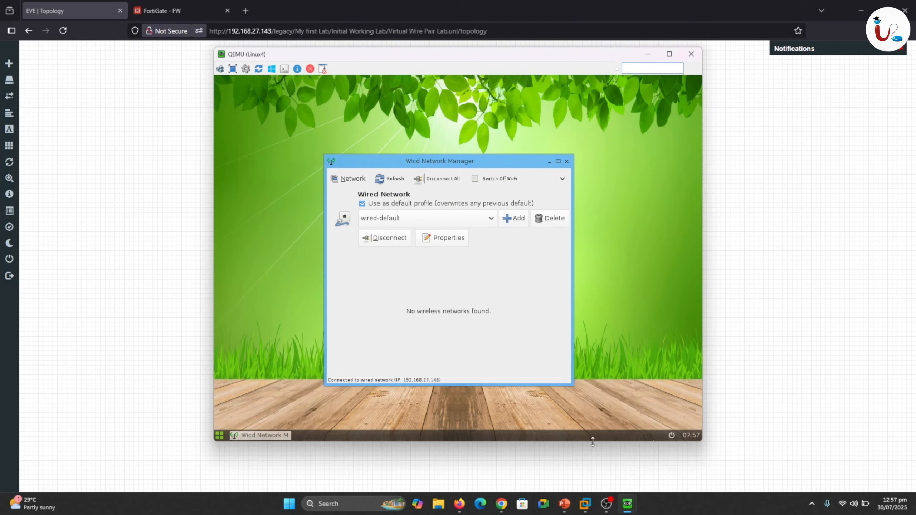
right_click(490, 117)
left_click(498, 131)
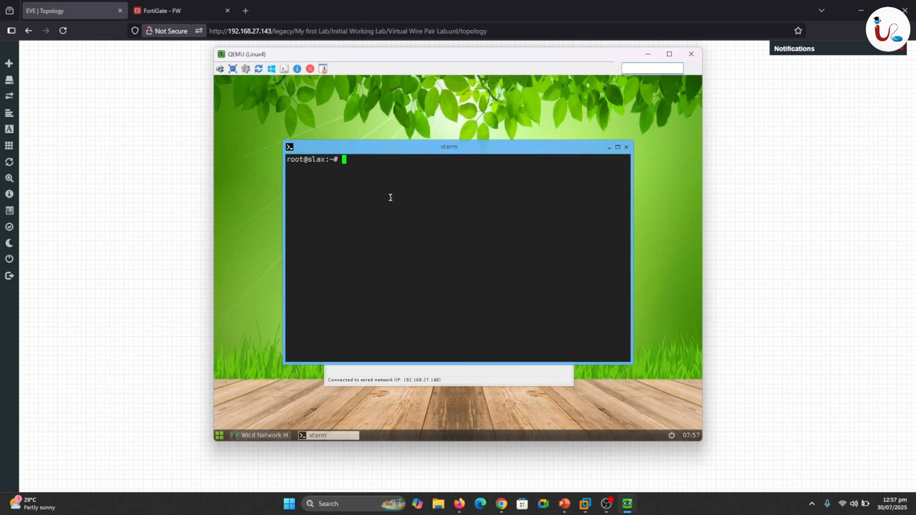
type("ping 192.168.27.142")
key("Return")
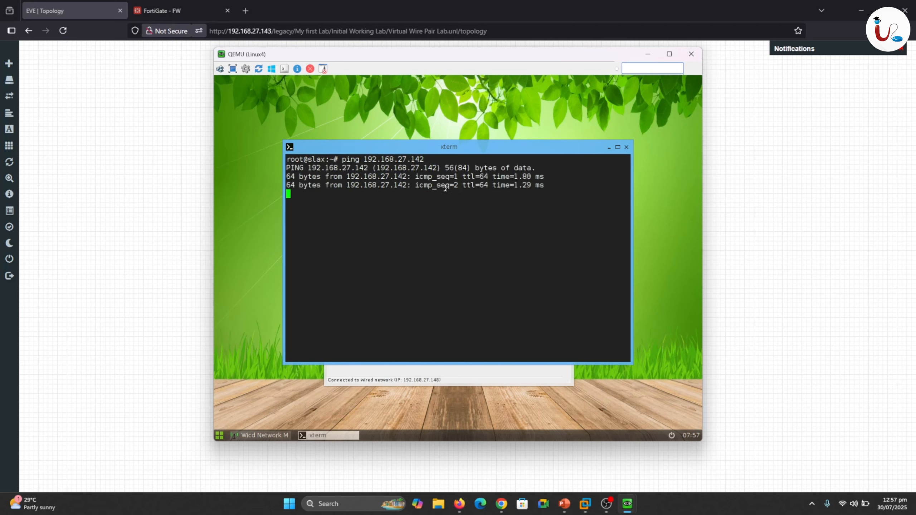
key("ctrl+c")
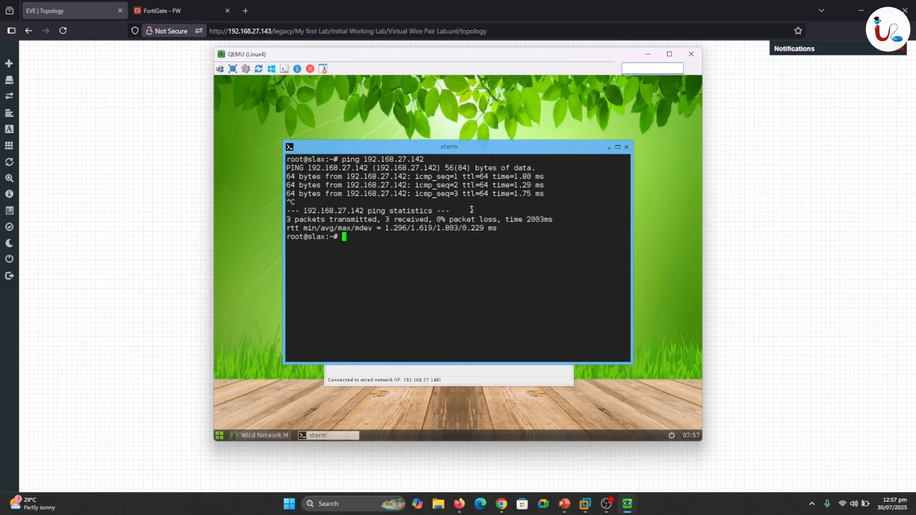
Browse to 192.168.27.142 in Linux4's web browser to test HTTP access under the deny policy.
right_click(432, 115)
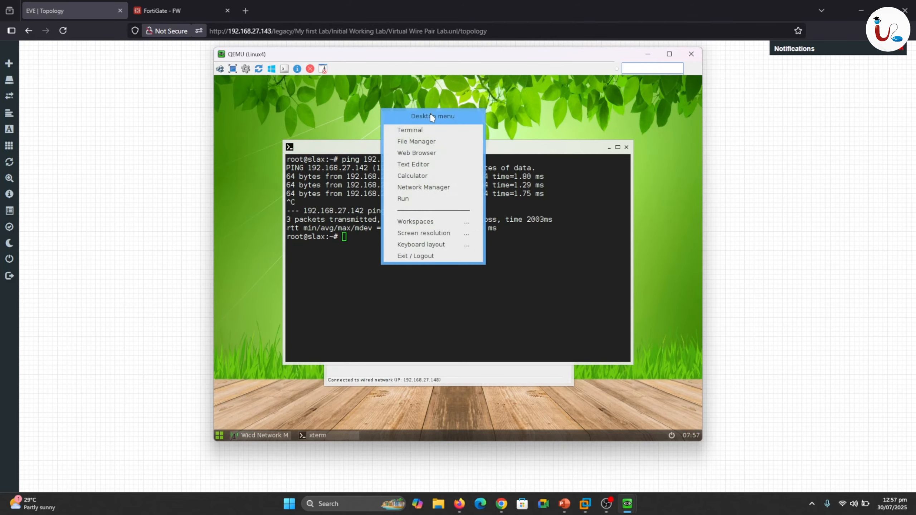
left_click(424, 152)
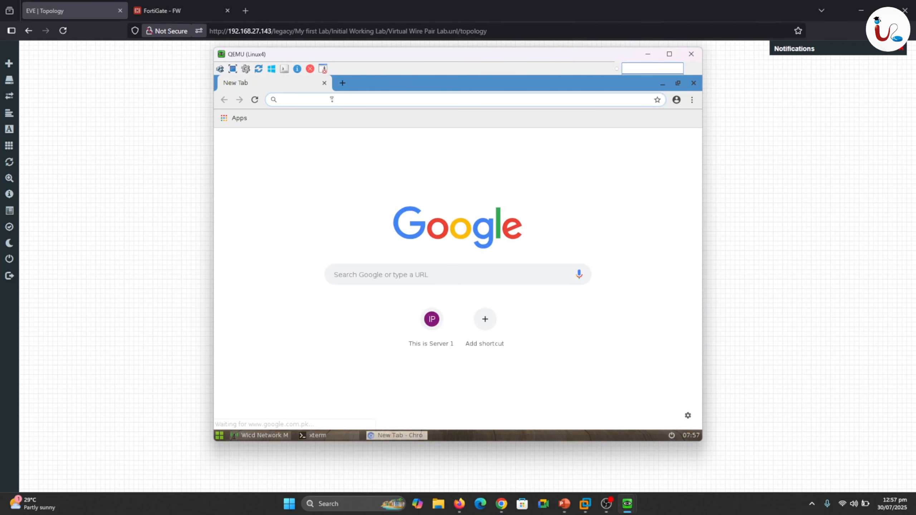
type("192.168.27.142")
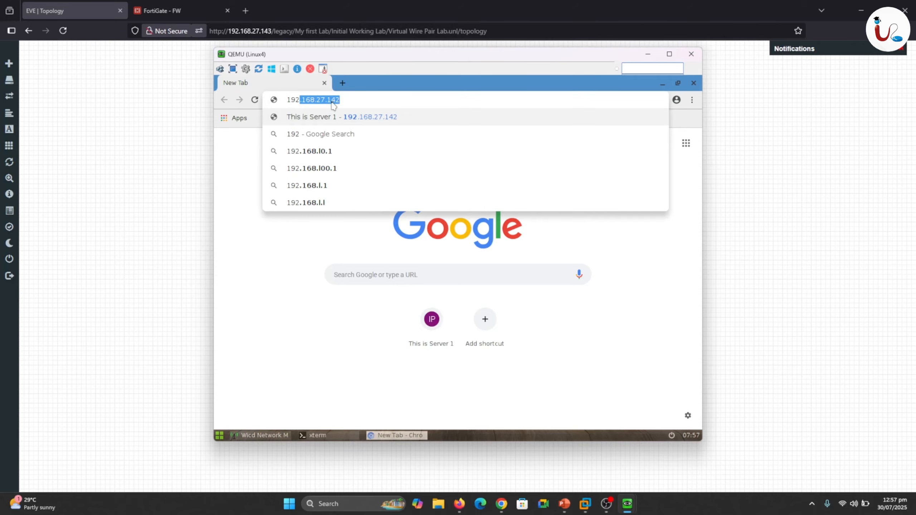
key("Return")
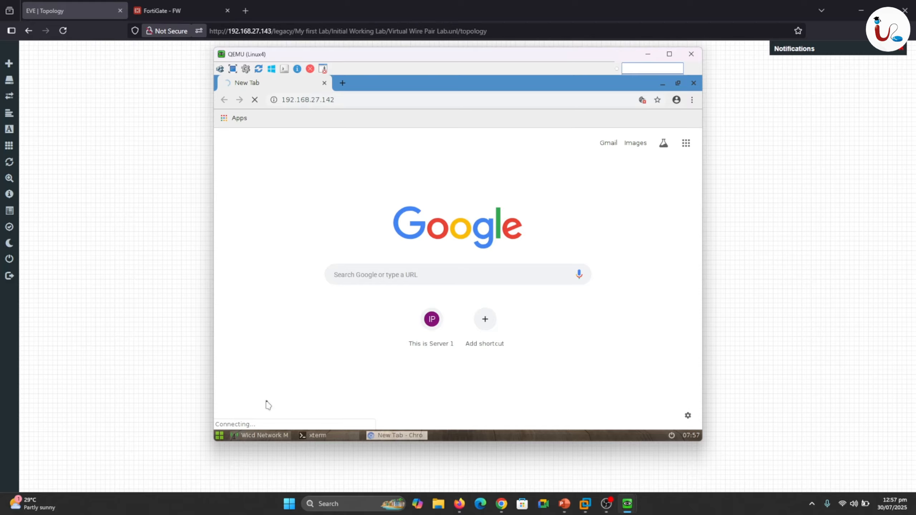
left_click_drag(261, 411, 287, 392)
key("Escape")
Open the Linux3 console from the EVE topology, stop its running ping, and connect its wired-default network.
left_click(648, 53)
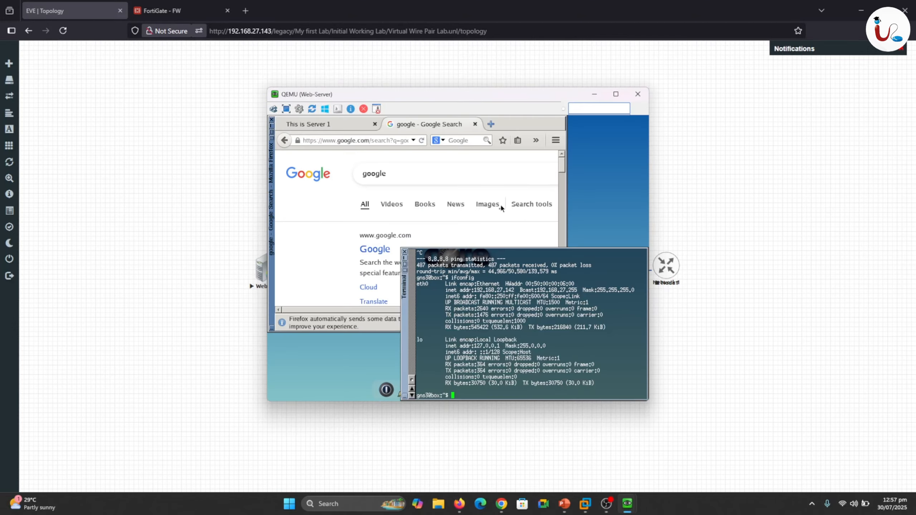
left_click(594, 94)
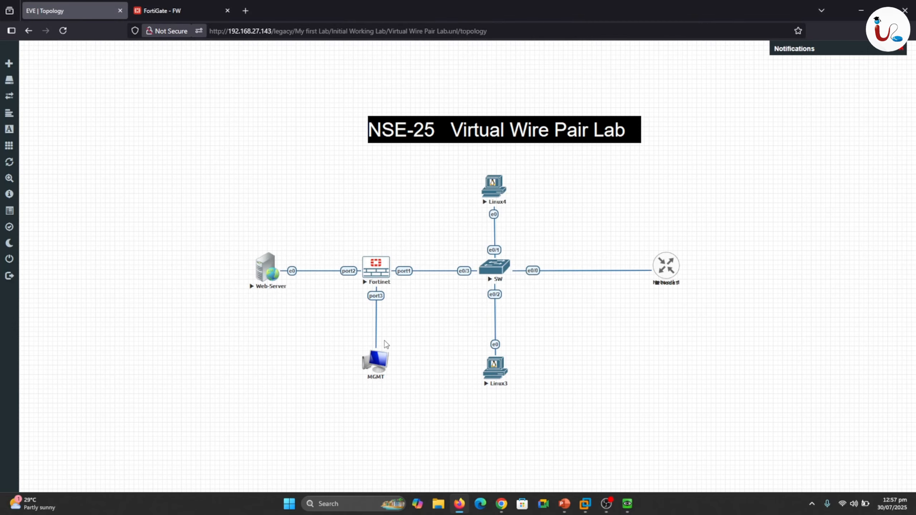
left_click(493, 373)
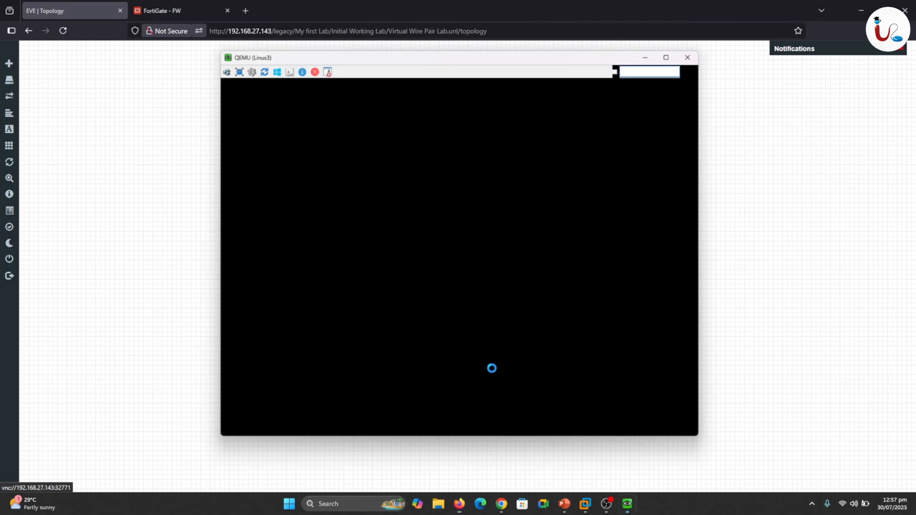
key("ctrl+c")
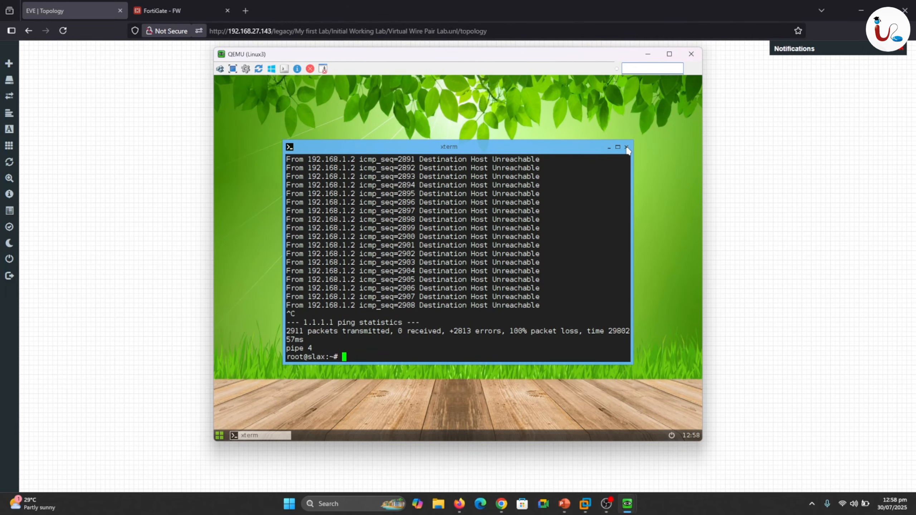
right_click(529, 121)
left_click(521, 190)
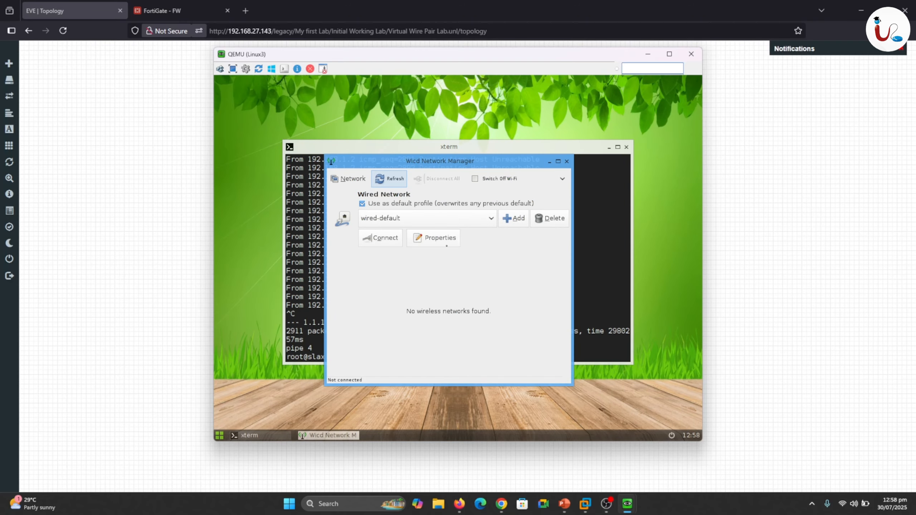
left_click(399, 239)
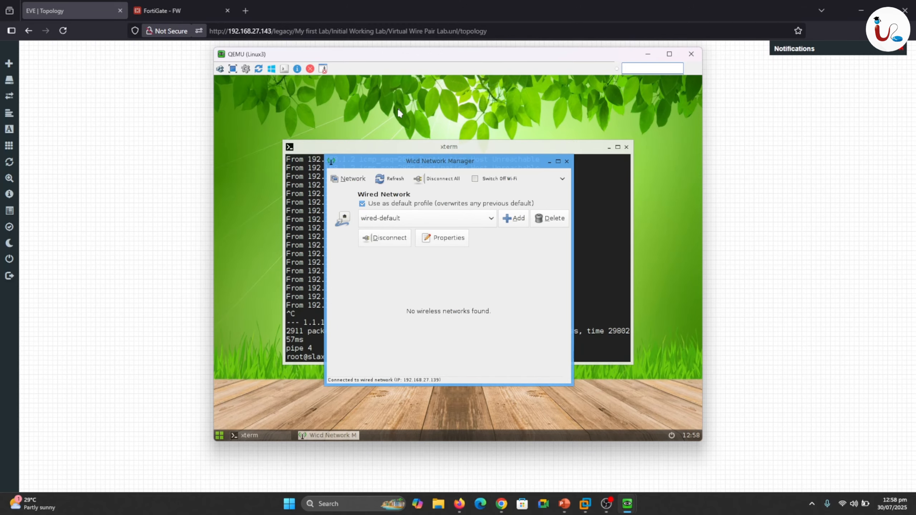
Ping the Web-Server at 192.168.27.142 from Linux3's terminal and stop the ping after a few replies.
left_click(590, 276)
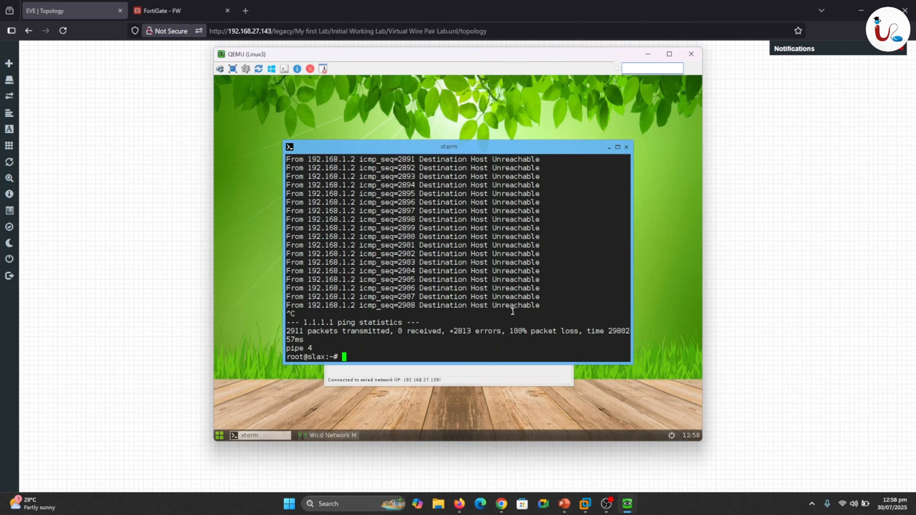
type("ping 192.168.27.142")
key("Return")
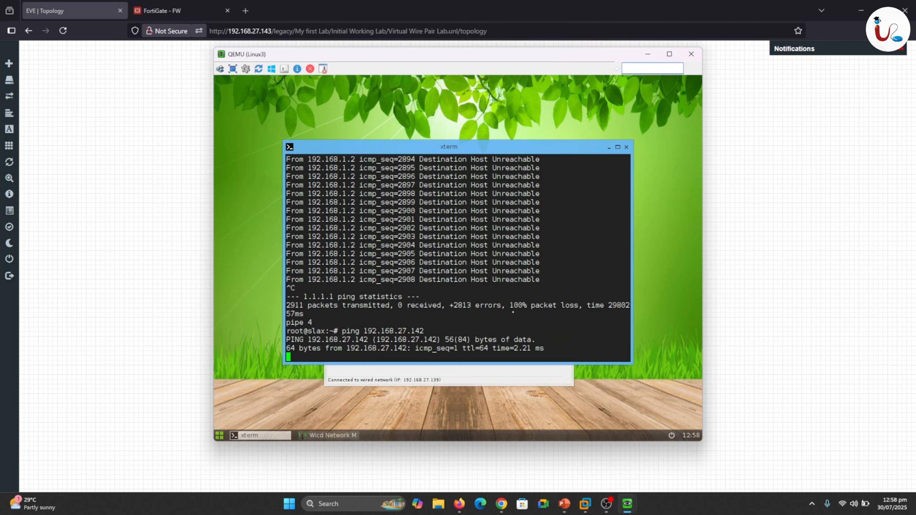
key("ctrl+c")
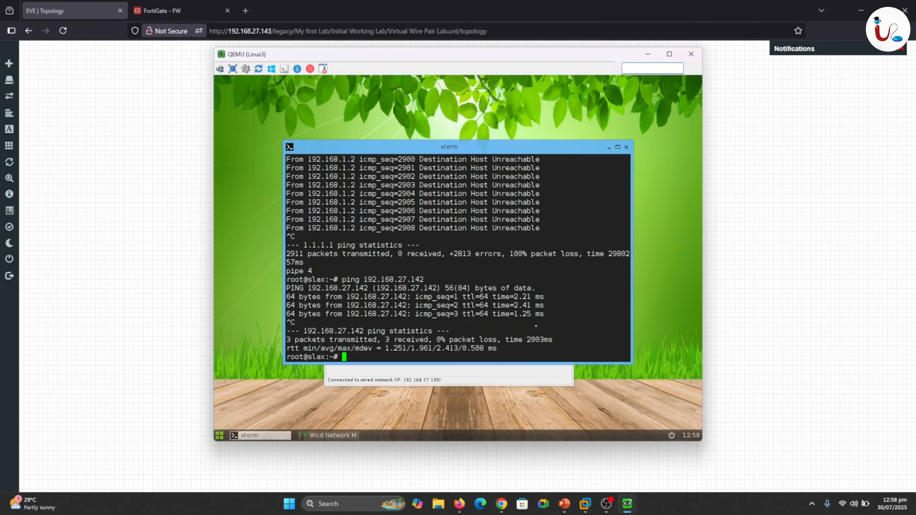
Browse to 192.168.27.142 in Linux3's web browser to test its HTTP access to the Web-Server.
right_click(375, 98)
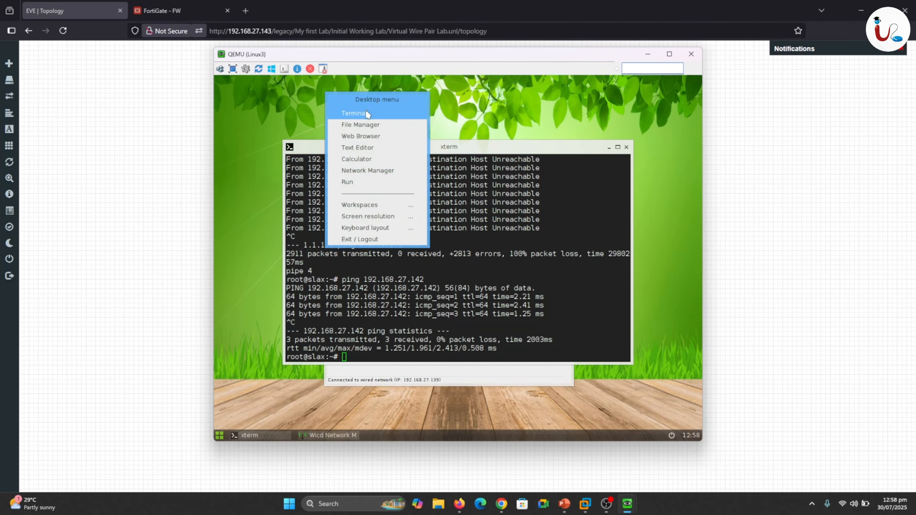
left_click(360, 137)
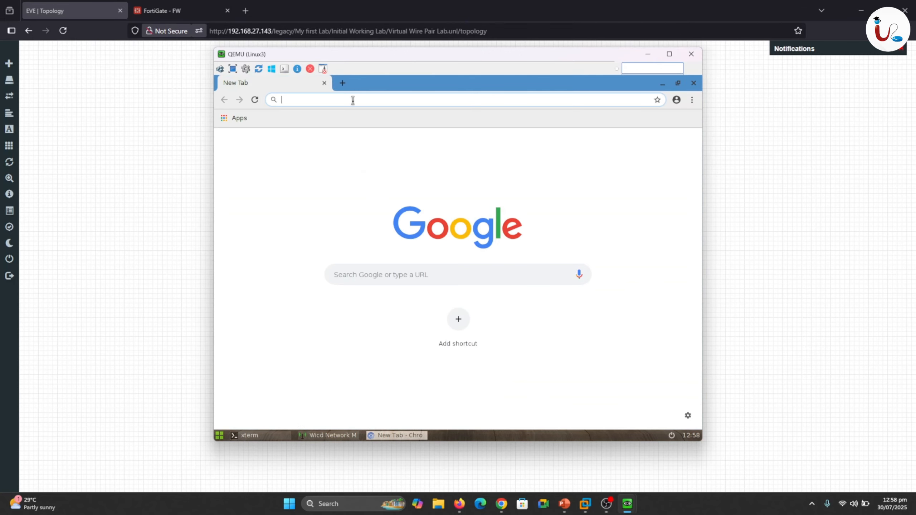
type("192.")
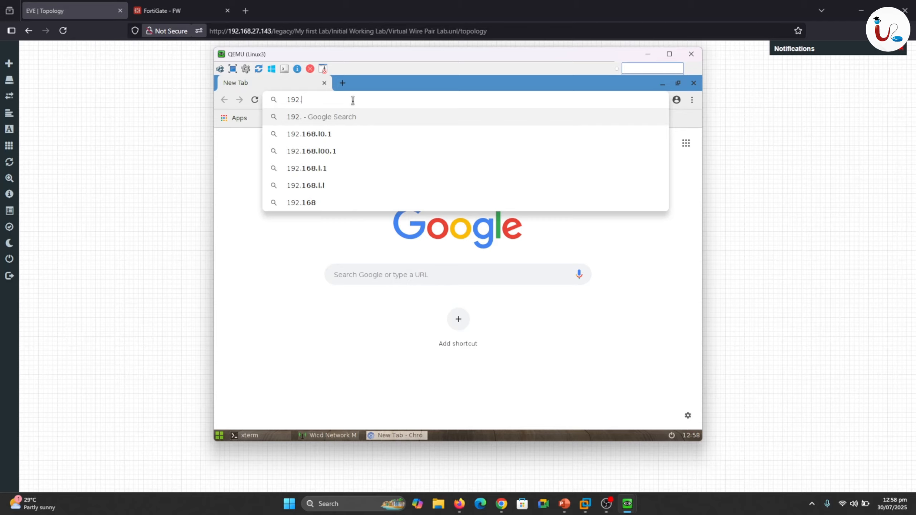
type("168")
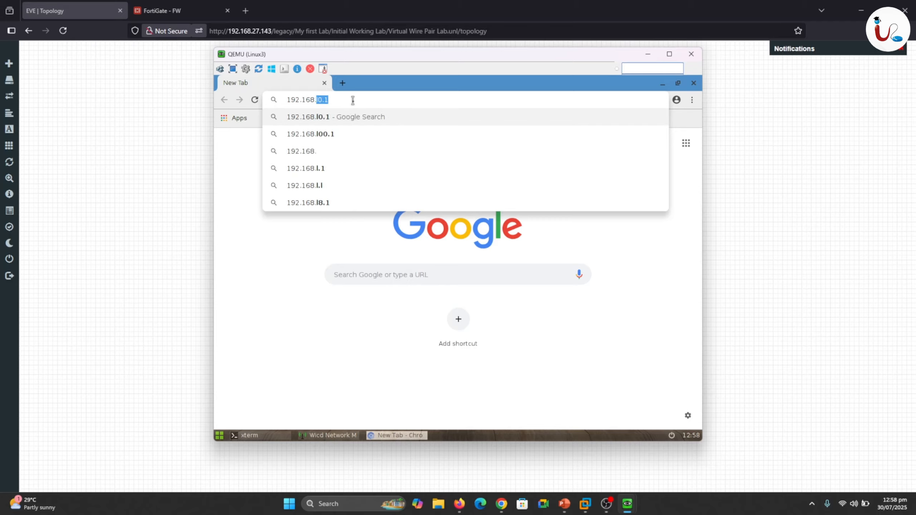
type(".27.142")
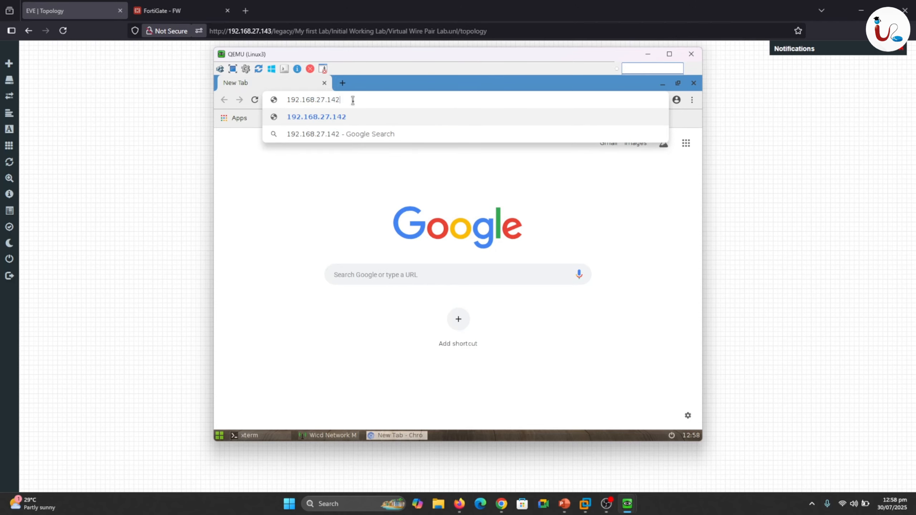
key("Return")
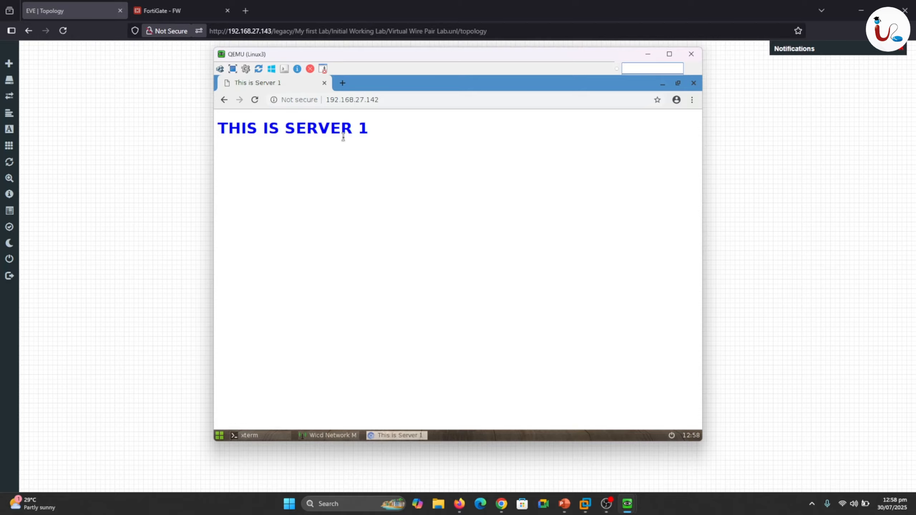
In FortiGate, refresh the FortiView Policies view and open the Forward Traffic log to examine which policies handle the traffic.
left_click(159, 10)
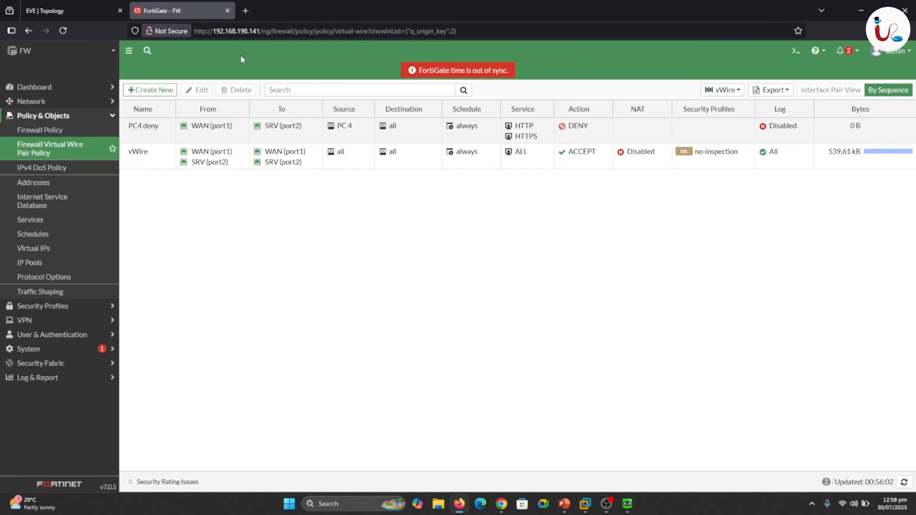
left_click(29, 87)
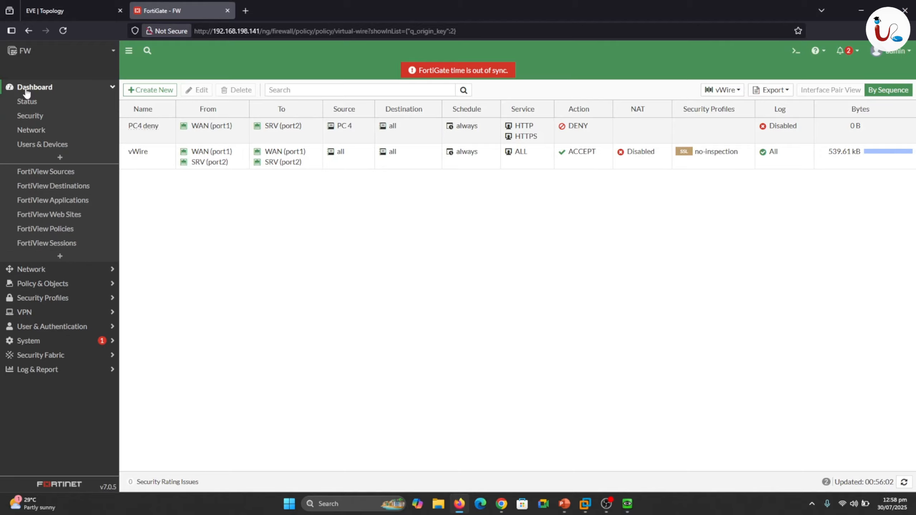
left_click(54, 229)
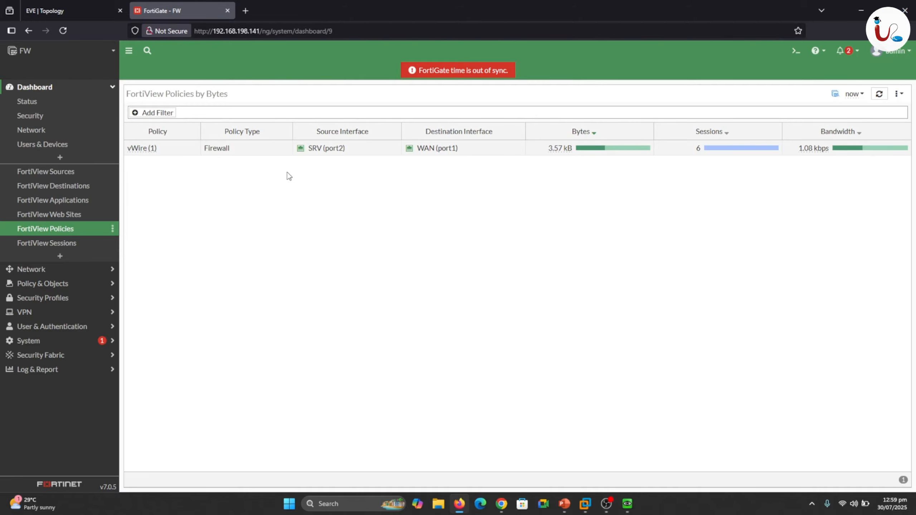
left_click(880, 95)
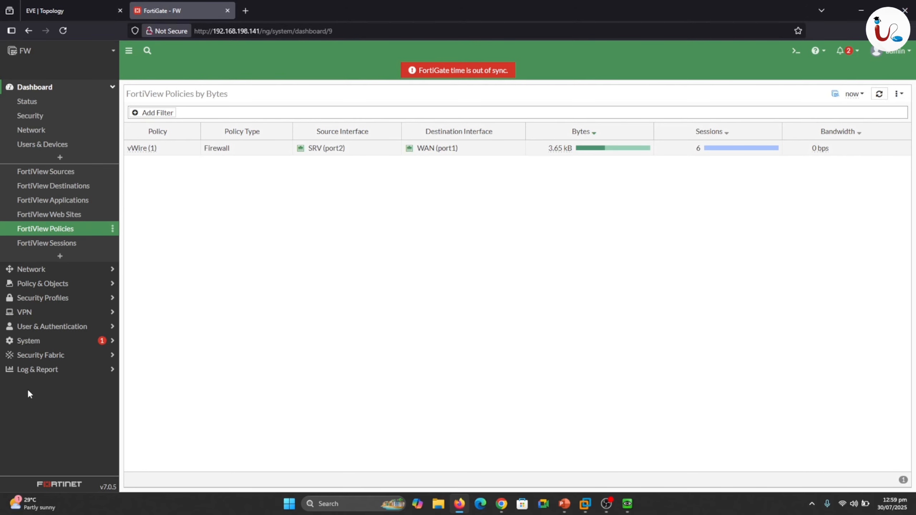
left_click(27, 369)
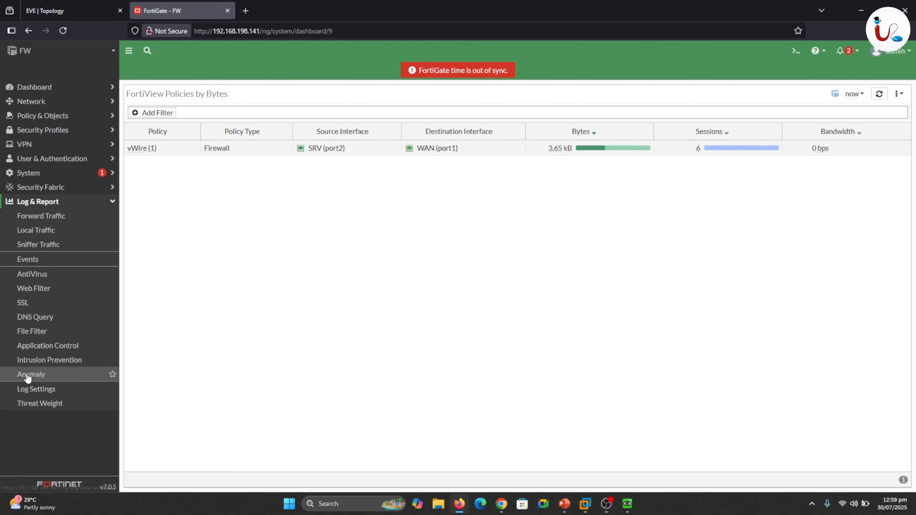
left_click(41, 217)
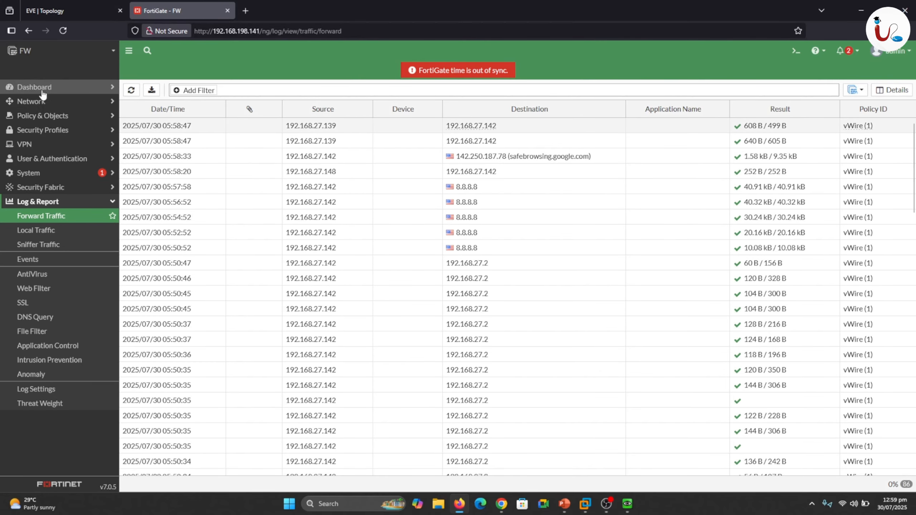
left_click(82, 8)
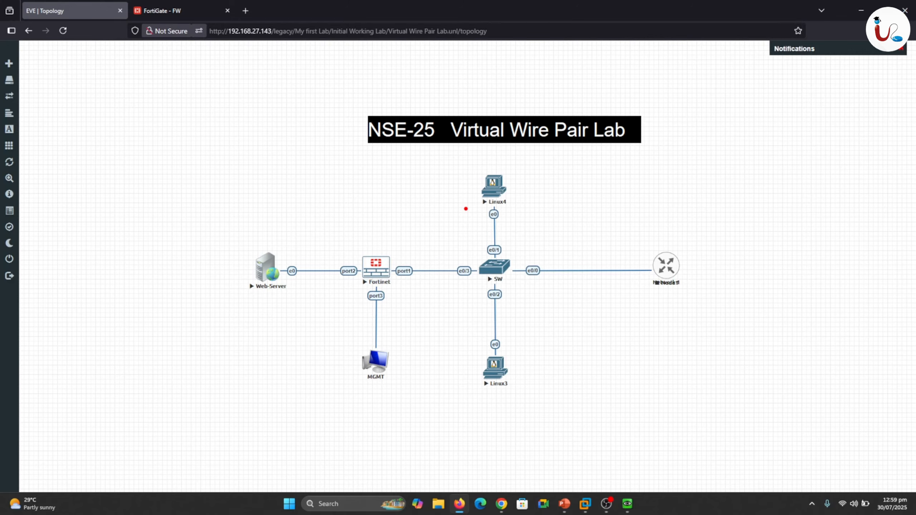
mouse_move(488, 206)
left_mouse_down()
mouse_move(402, 260)
mouse_move(400, 244)
left_mouse_up()
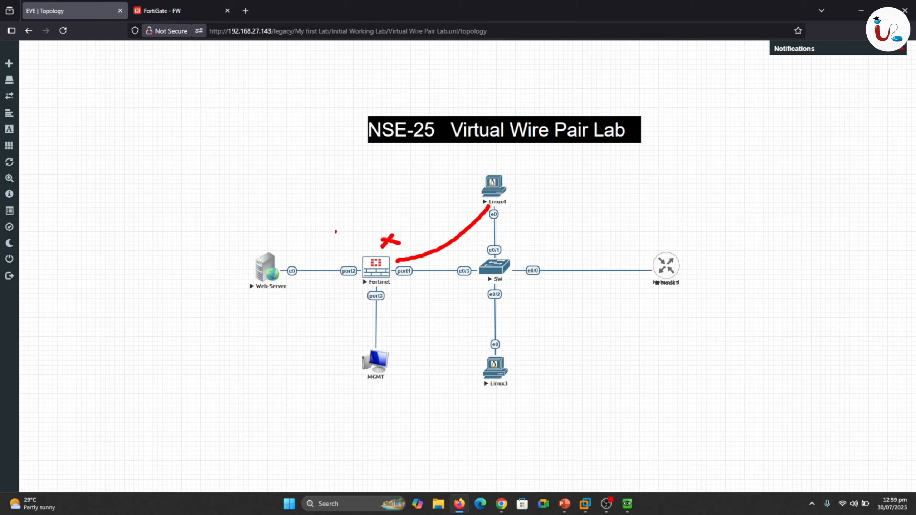
Disable the PC4 deny policy in FortiGate's virtual wire pair policies and save the change.
left_click(163, 11)
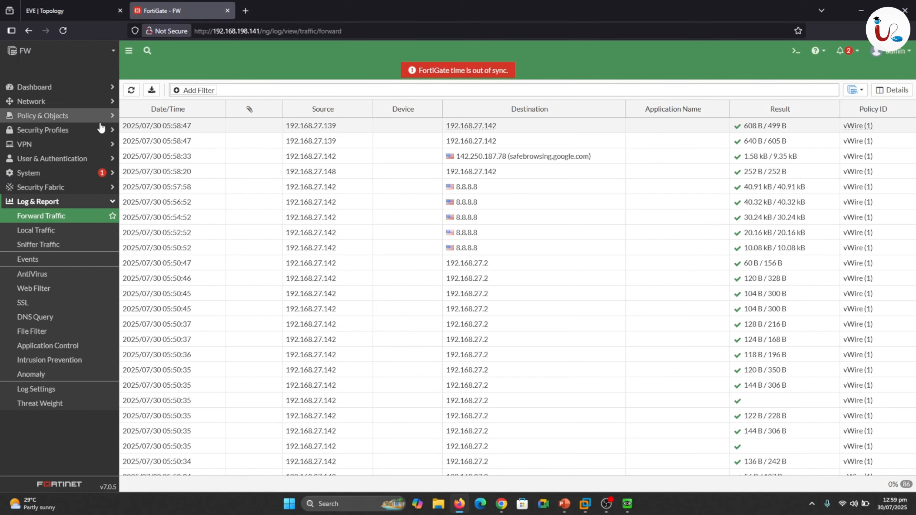
left_click(35, 116)
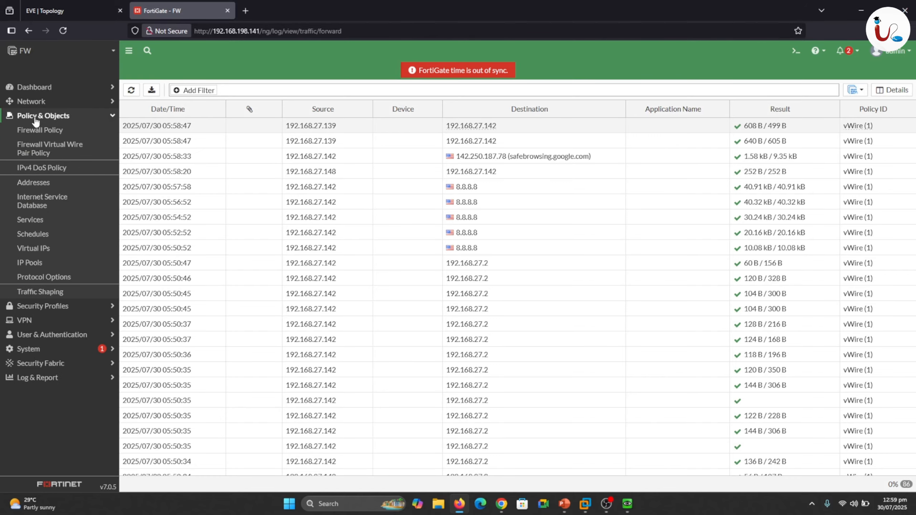
left_click(41, 148)
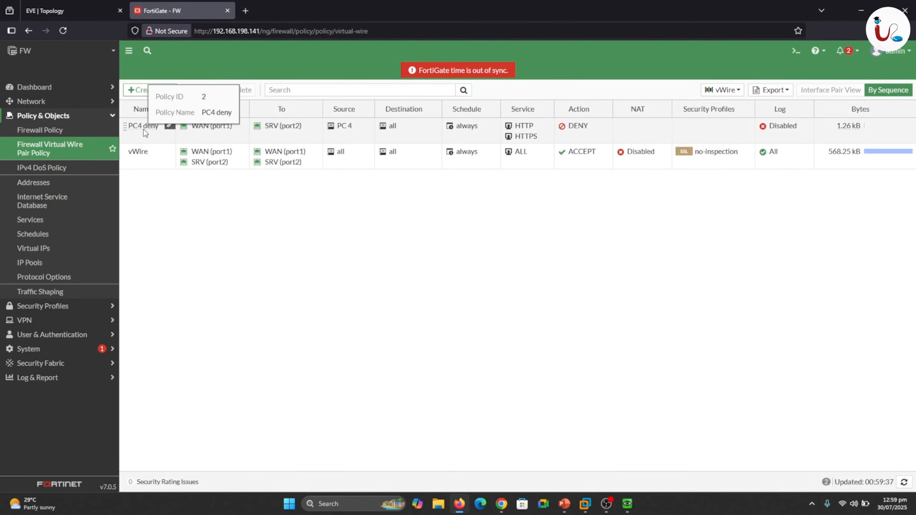
right_click(144, 132)
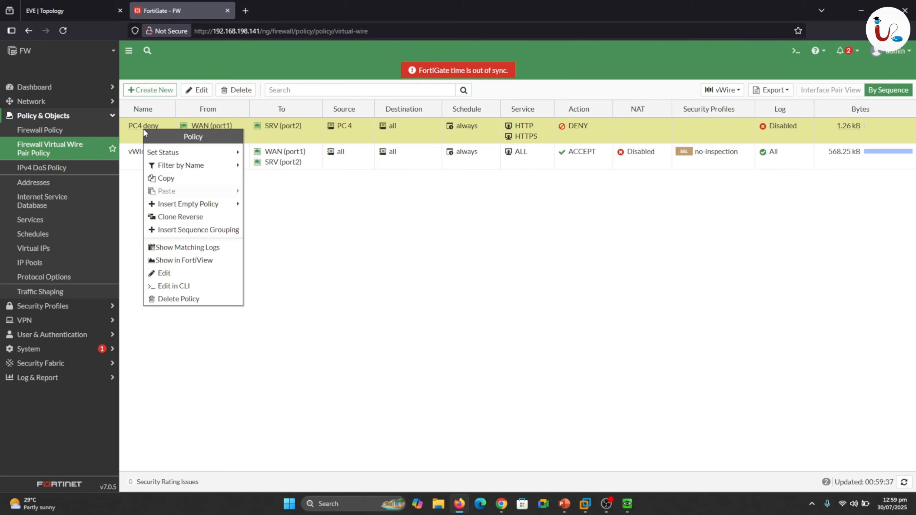
left_click(169, 276)
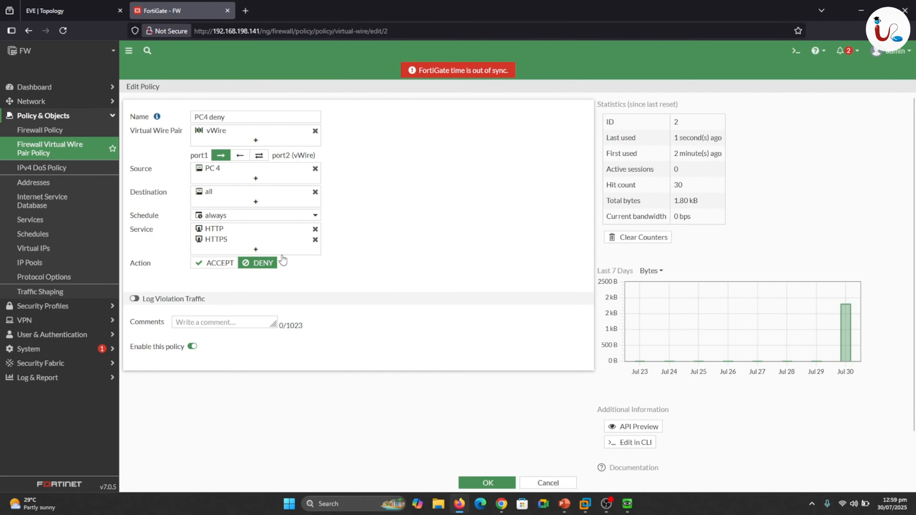
left_click(192, 347)
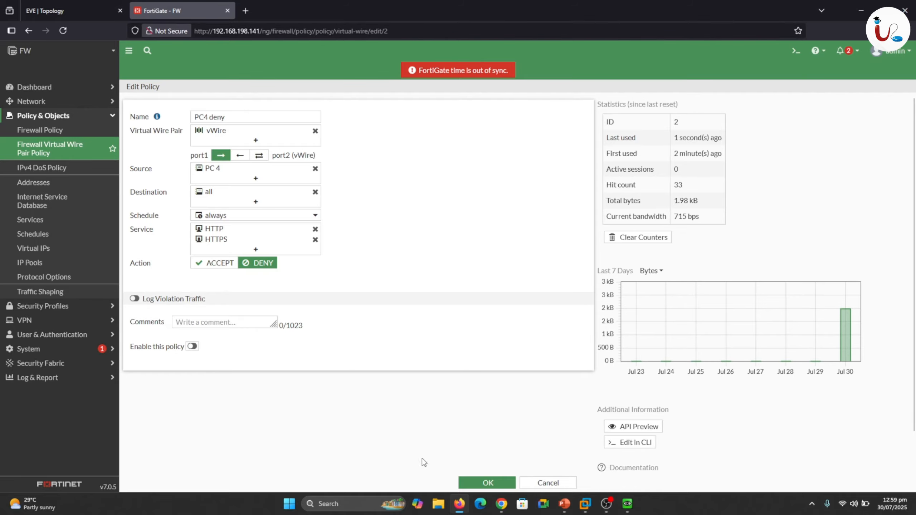
left_click(485, 483)
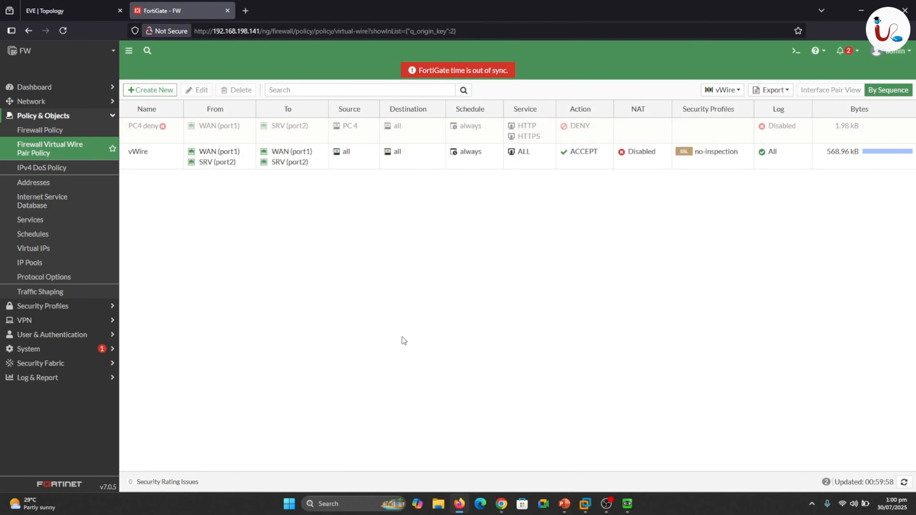
Open the Linux4 console and check the 192.168.27.142 web page in its browser with the deny policy disabled.
left_click(47, 5)
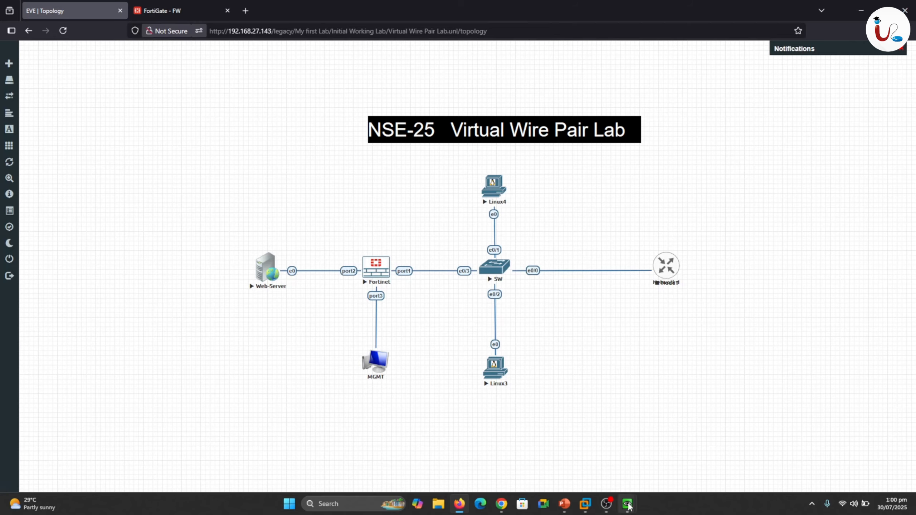
mouse_move(628, 504)
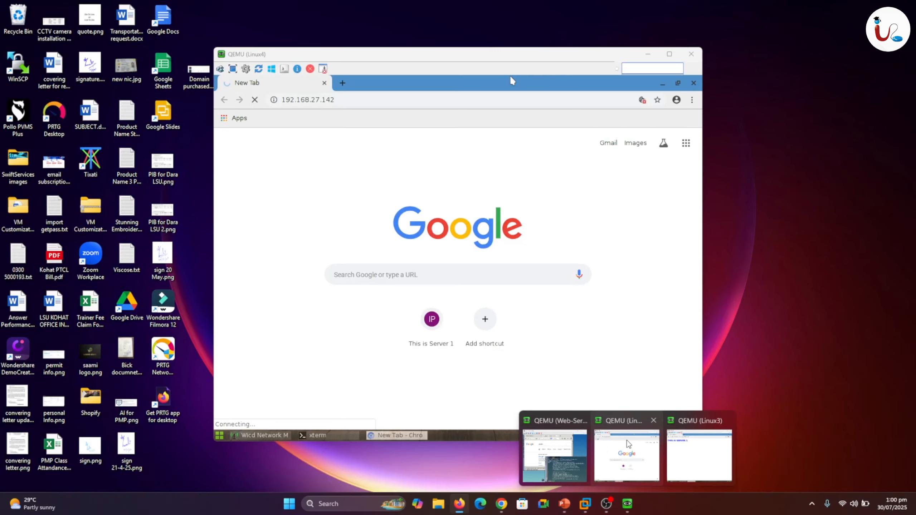
left_click(627, 455)
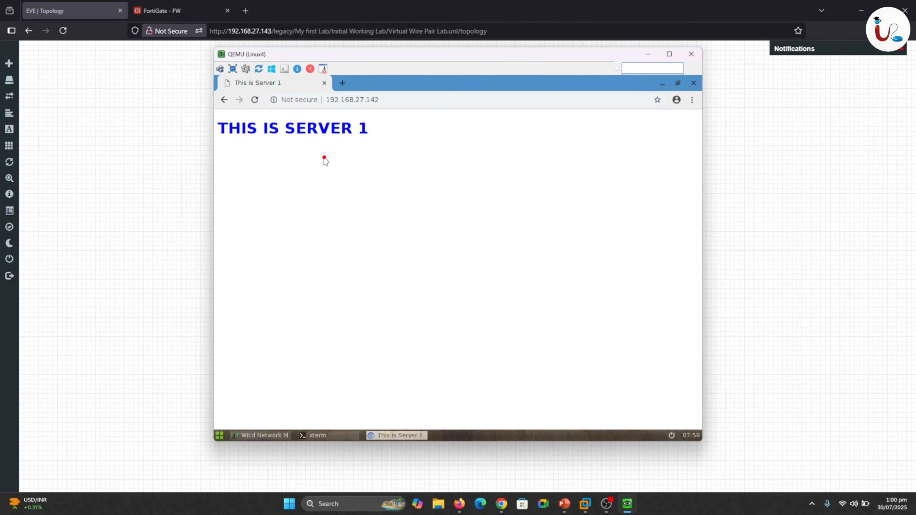
left_click_drag(265, 157, 324, 151)
left_click(132, 187)
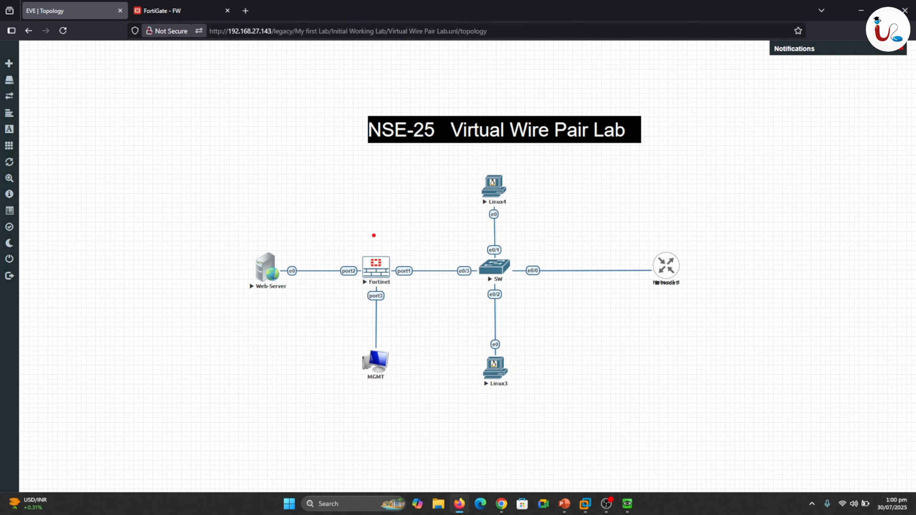
mouse_move(387, 235)
left_mouse_down()
mouse_move(393, 245)
mouse_move(404, 222)
left_mouse_up()
mouse_move(215, 165)
left_mouse_down()
mouse_move(223, 183)
mouse_move(219, 169)
mouse_move(236, 170)
mouse_move(234, 179)
mouse_move(263, 164)
left_mouse_up()
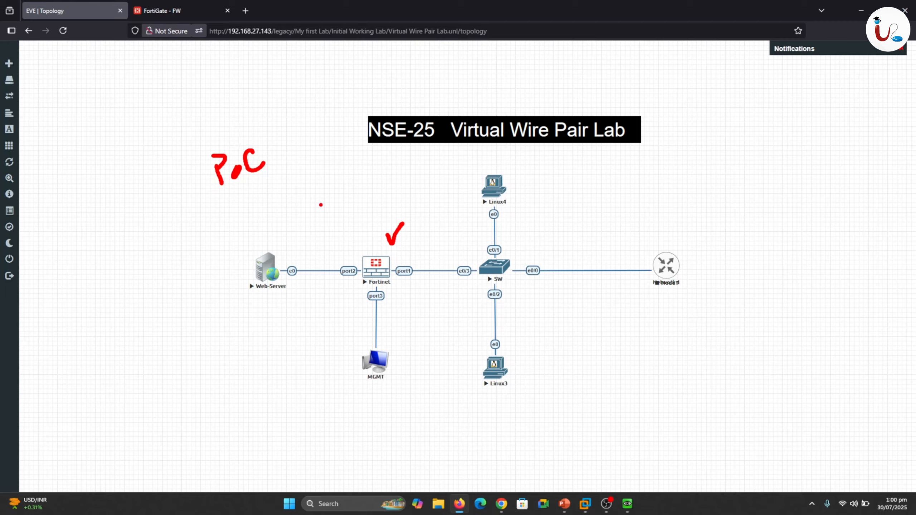
left_click_drag(504, 250, 520, 231)
left_click_drag(510, 279, 531, 303)
mouse_move(396, 284)
left_mouse_down()
mouse_move(418, 283)
mouse_move(435, 304)
left_mouse_up()
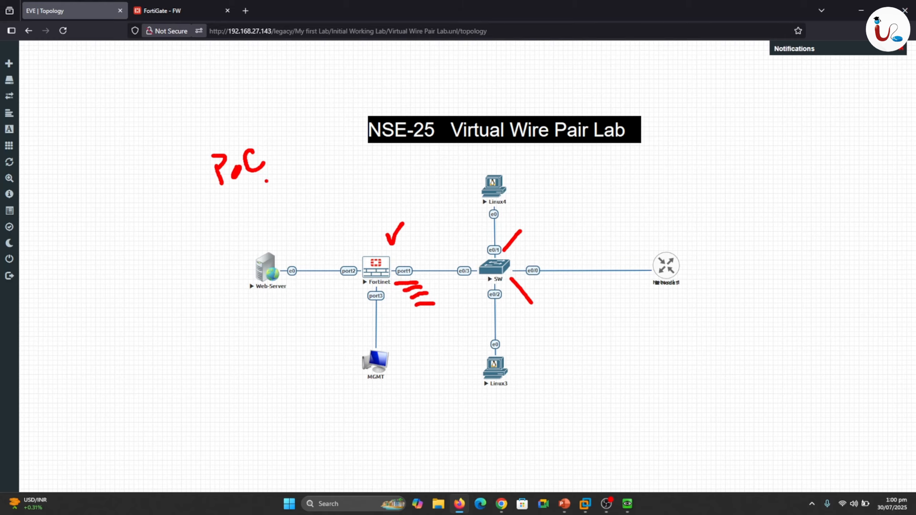
key("Escape")
Return to FortiGate and list its available security profile types.
left_click(181, 10)
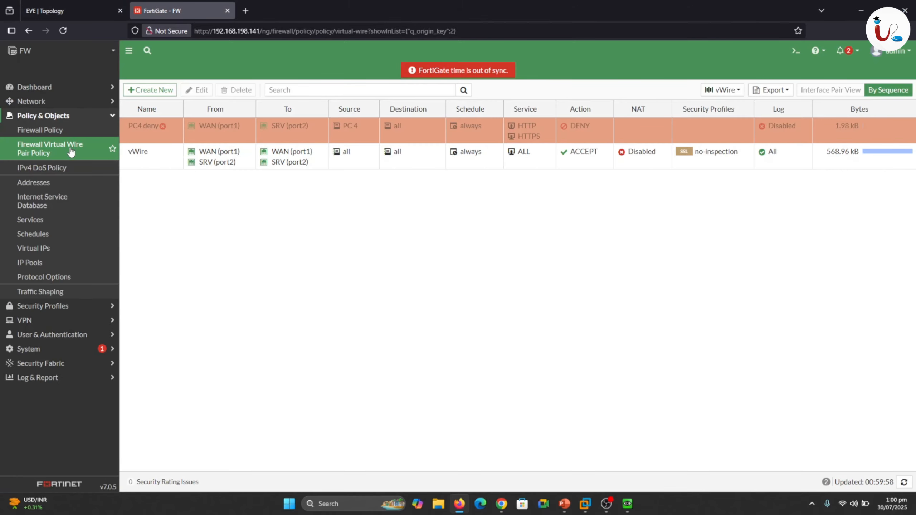
left_click(114, 118)
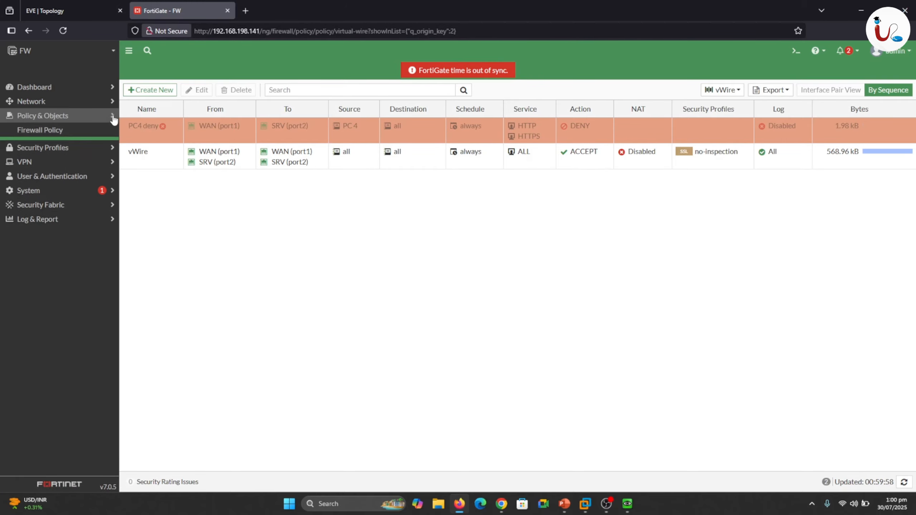
left_click(38, 131)
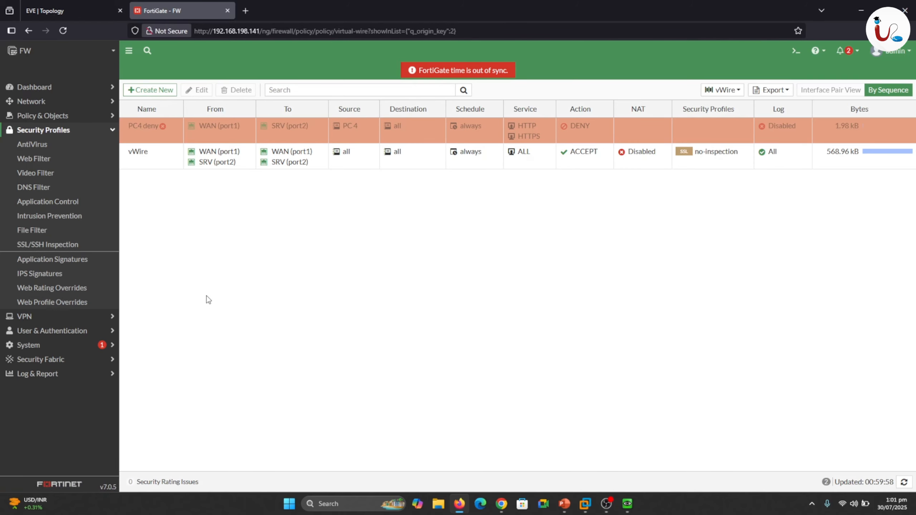
Switch to the running PowerPoint slide show and advance to the Thank You slide.
left_click(73, 10)
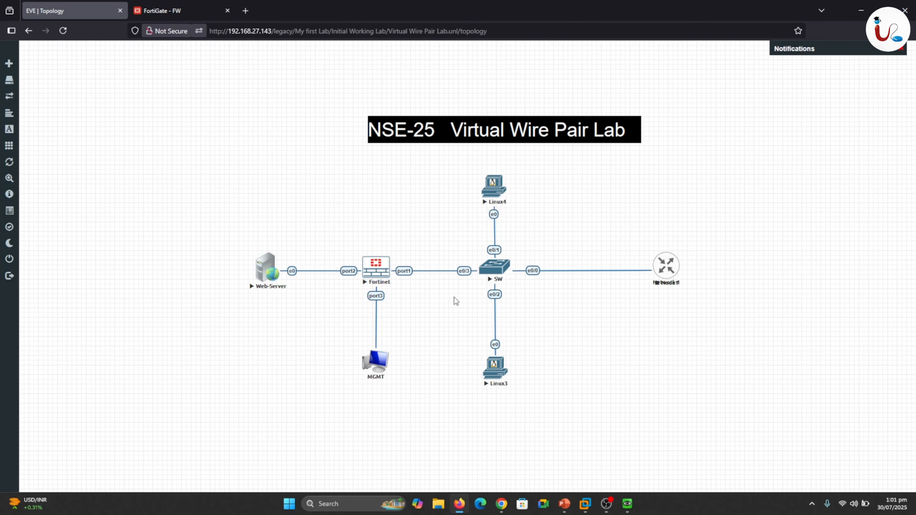
mouse_move(563, 504)
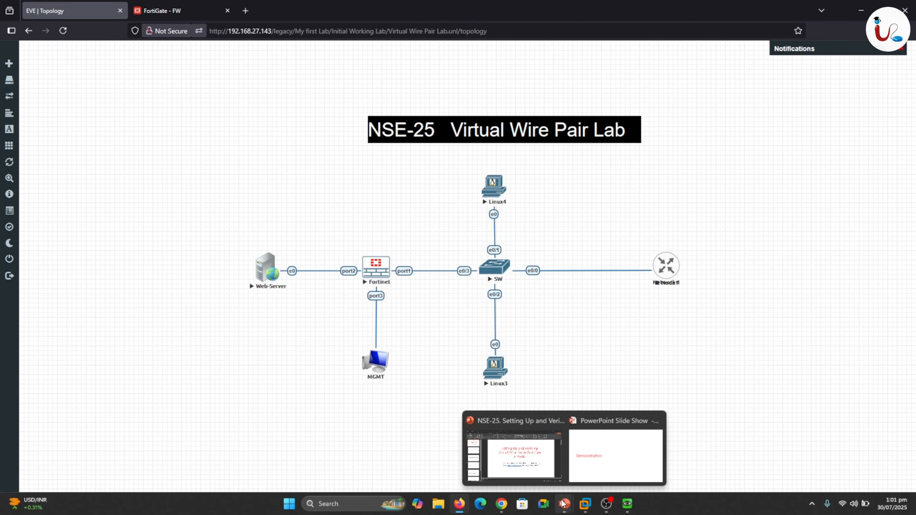
left_click(602, 466)
left_click(423, 270)
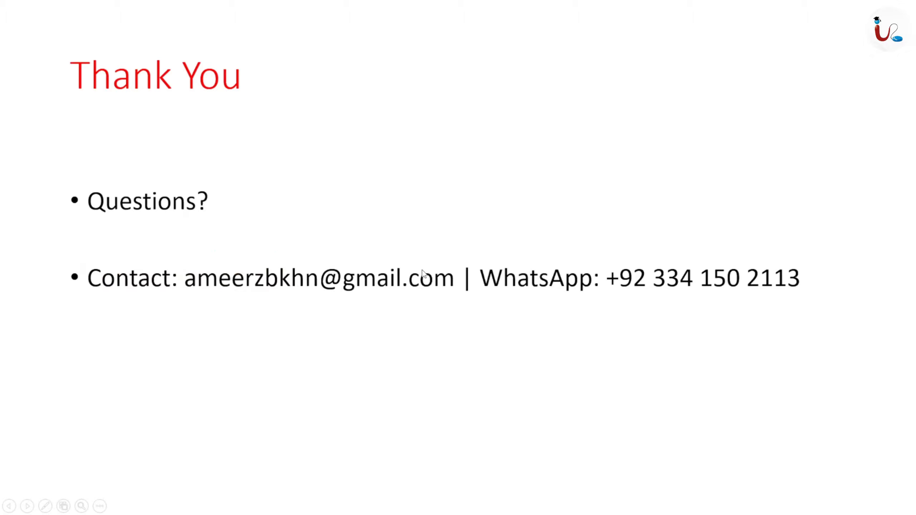